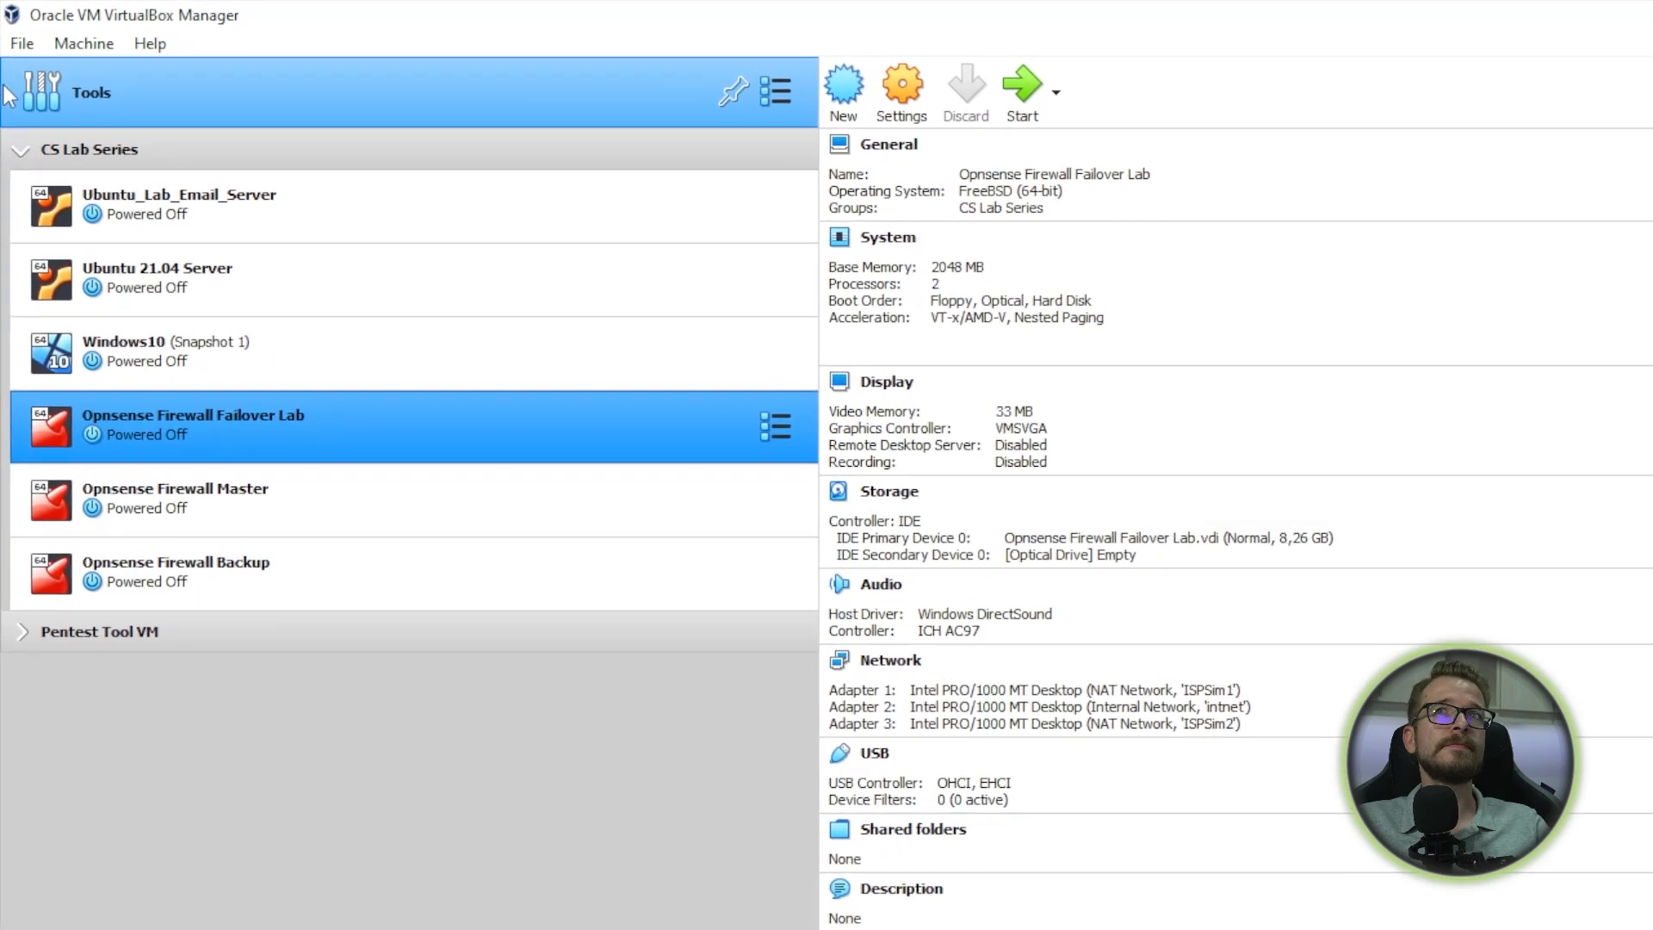
- Review the details of the ISPSim1 and ISPSim2 NAT networks in the global network preferences
click(31, 60)
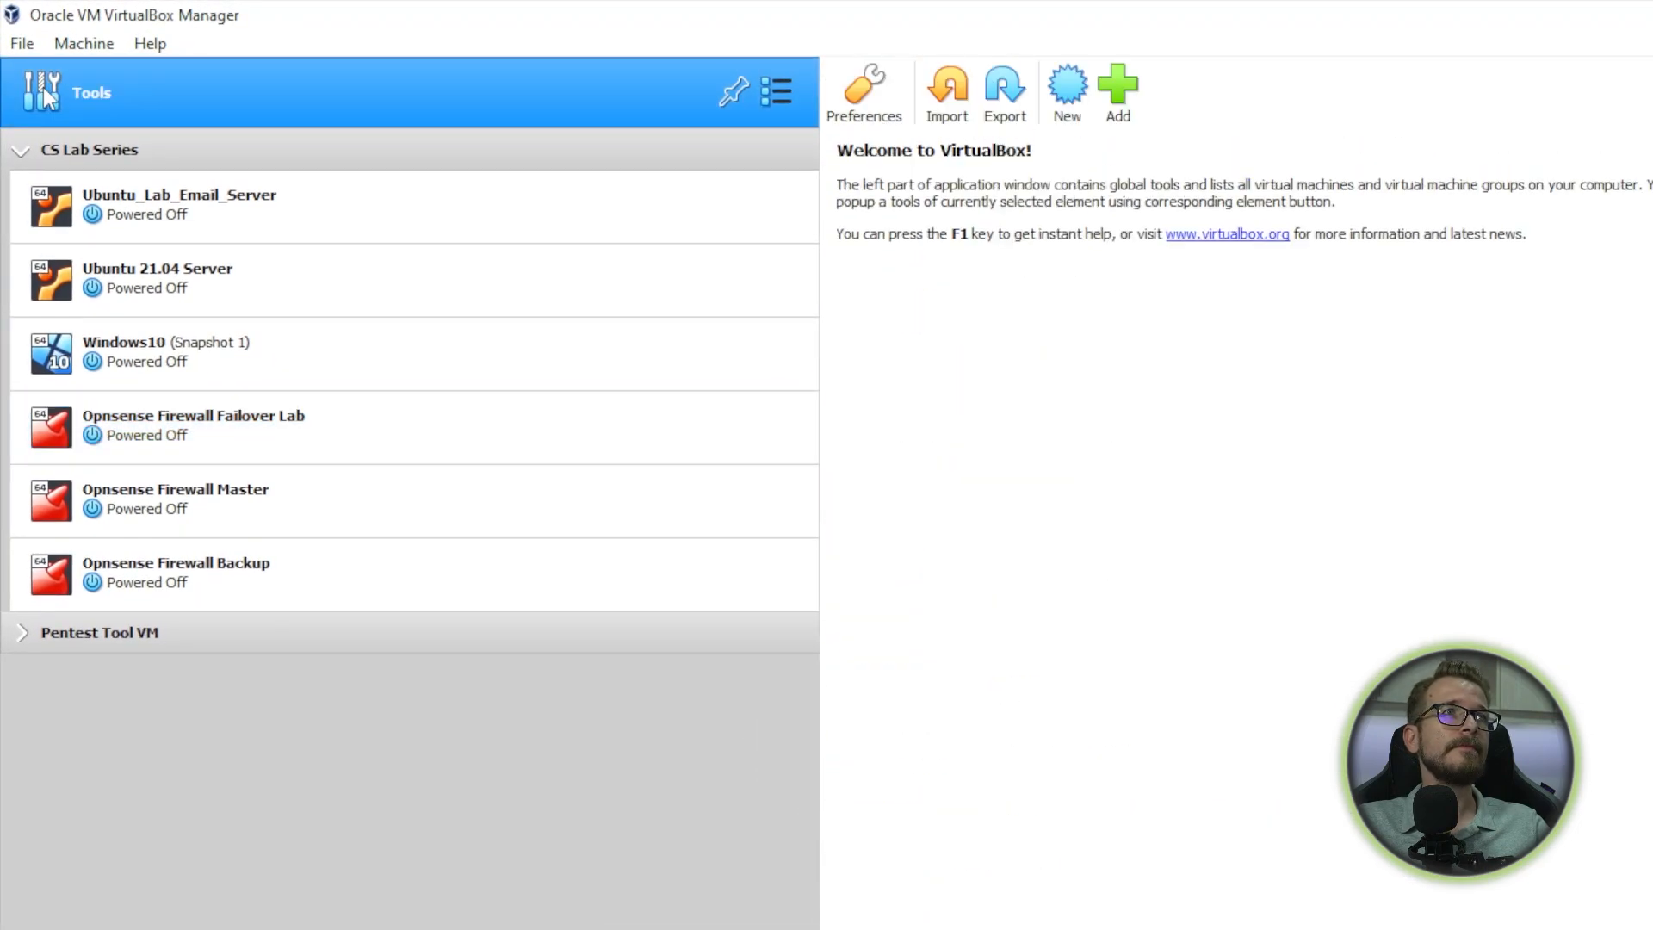
click(863, 112)
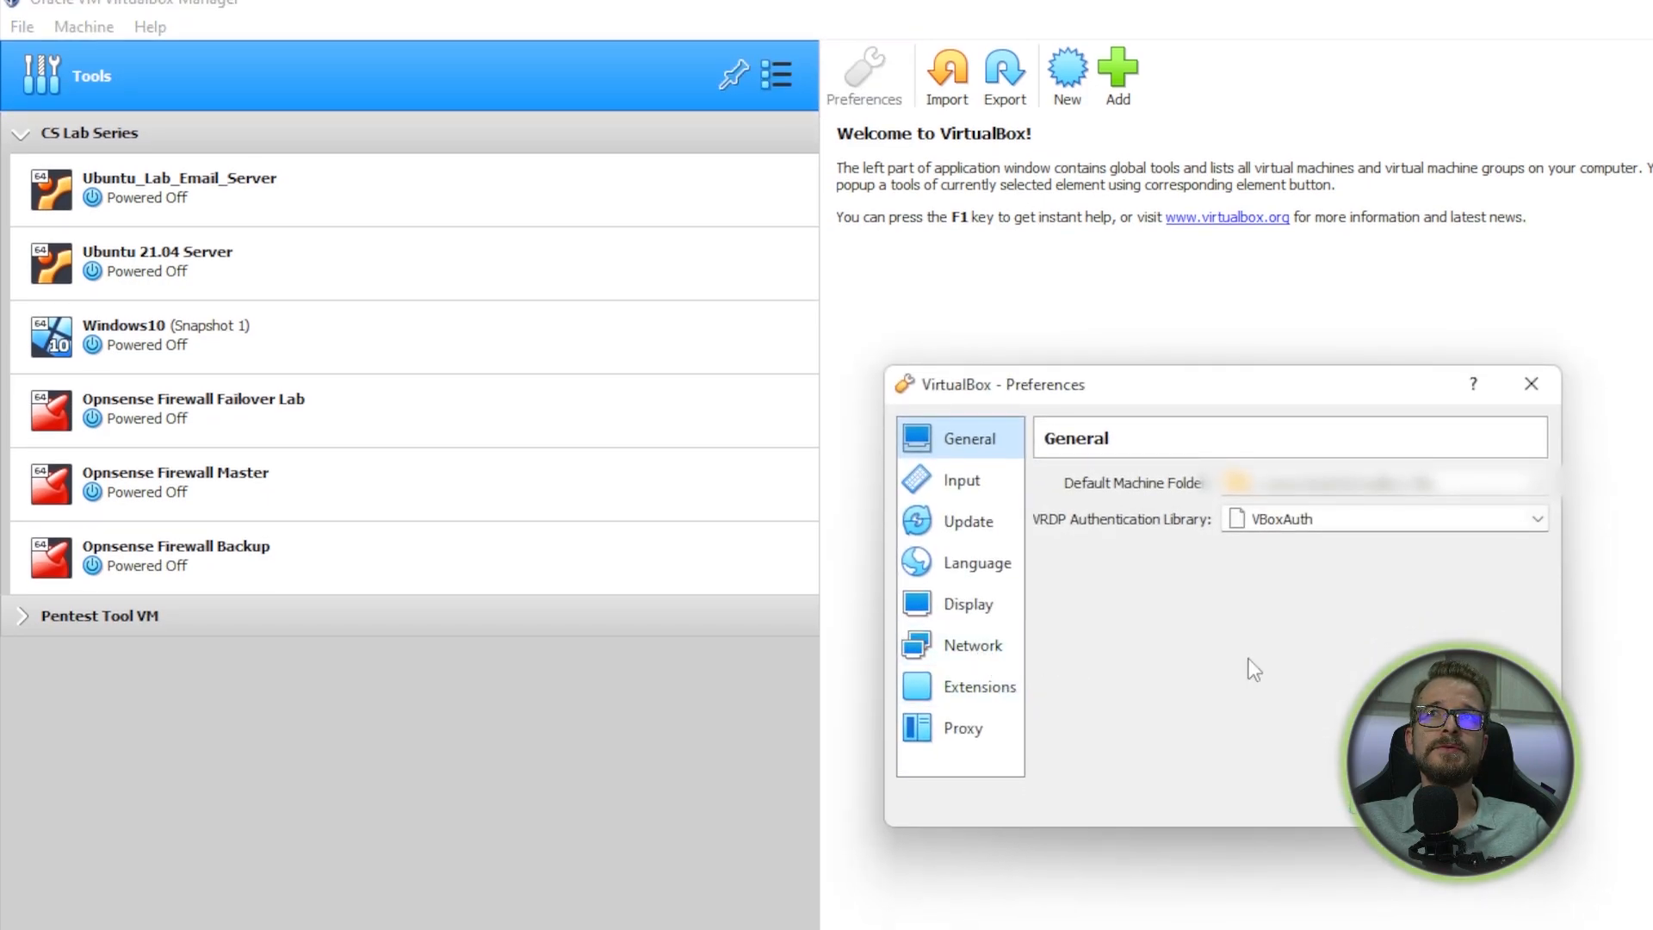
click(955, 648)
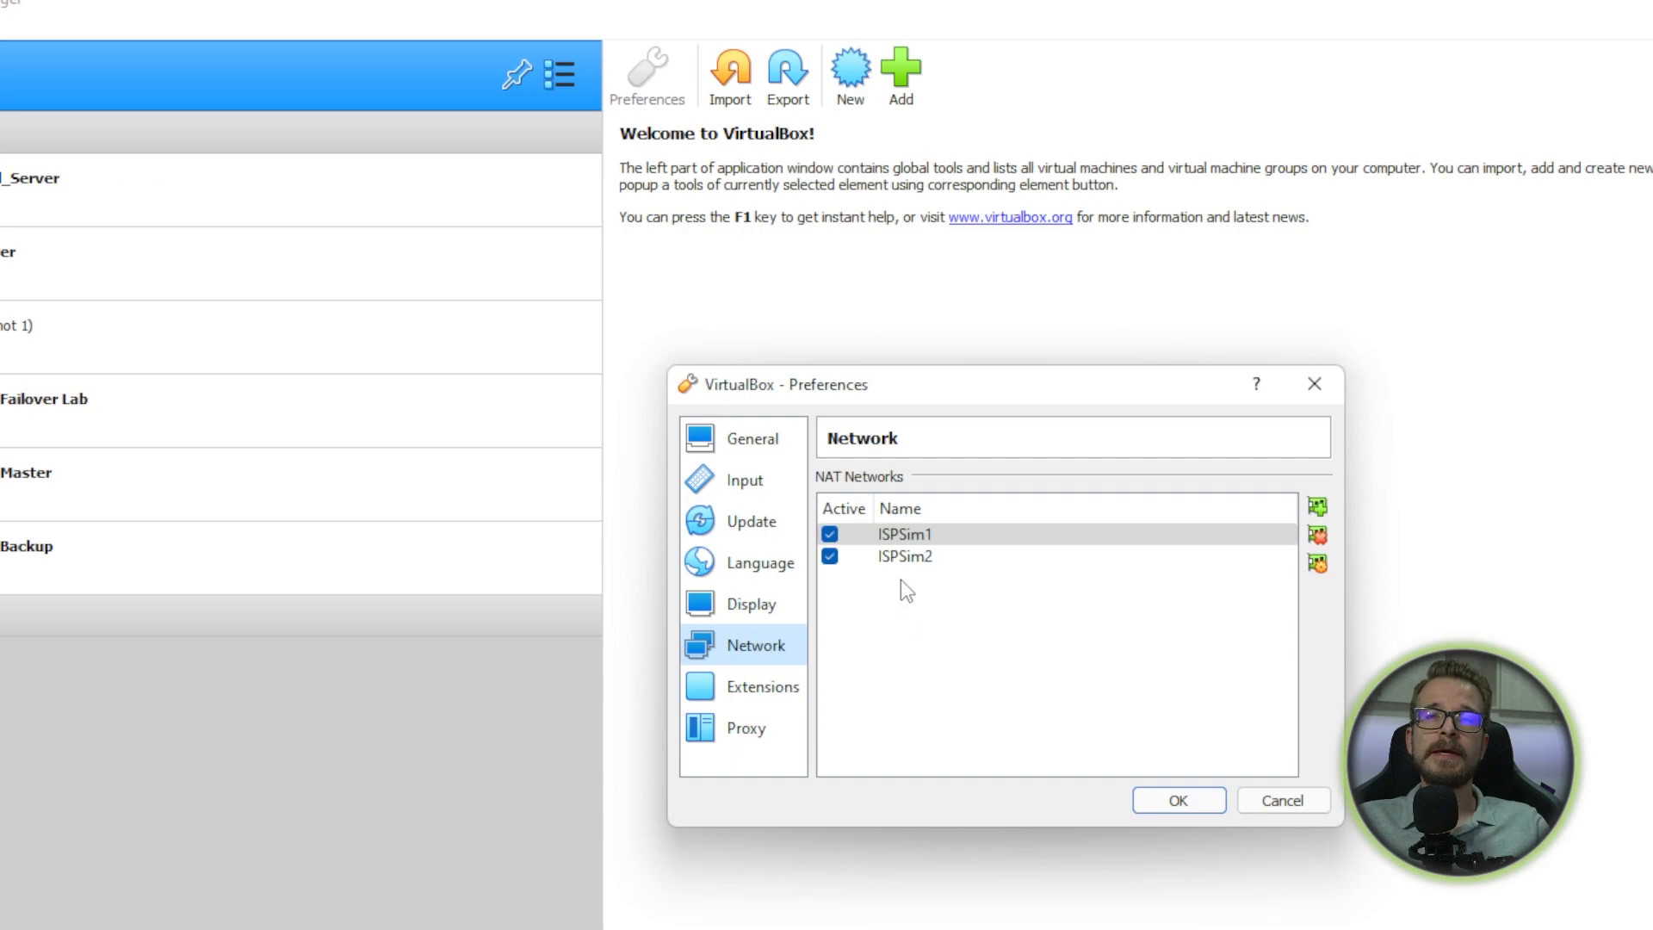
mouse_move(897, 560)
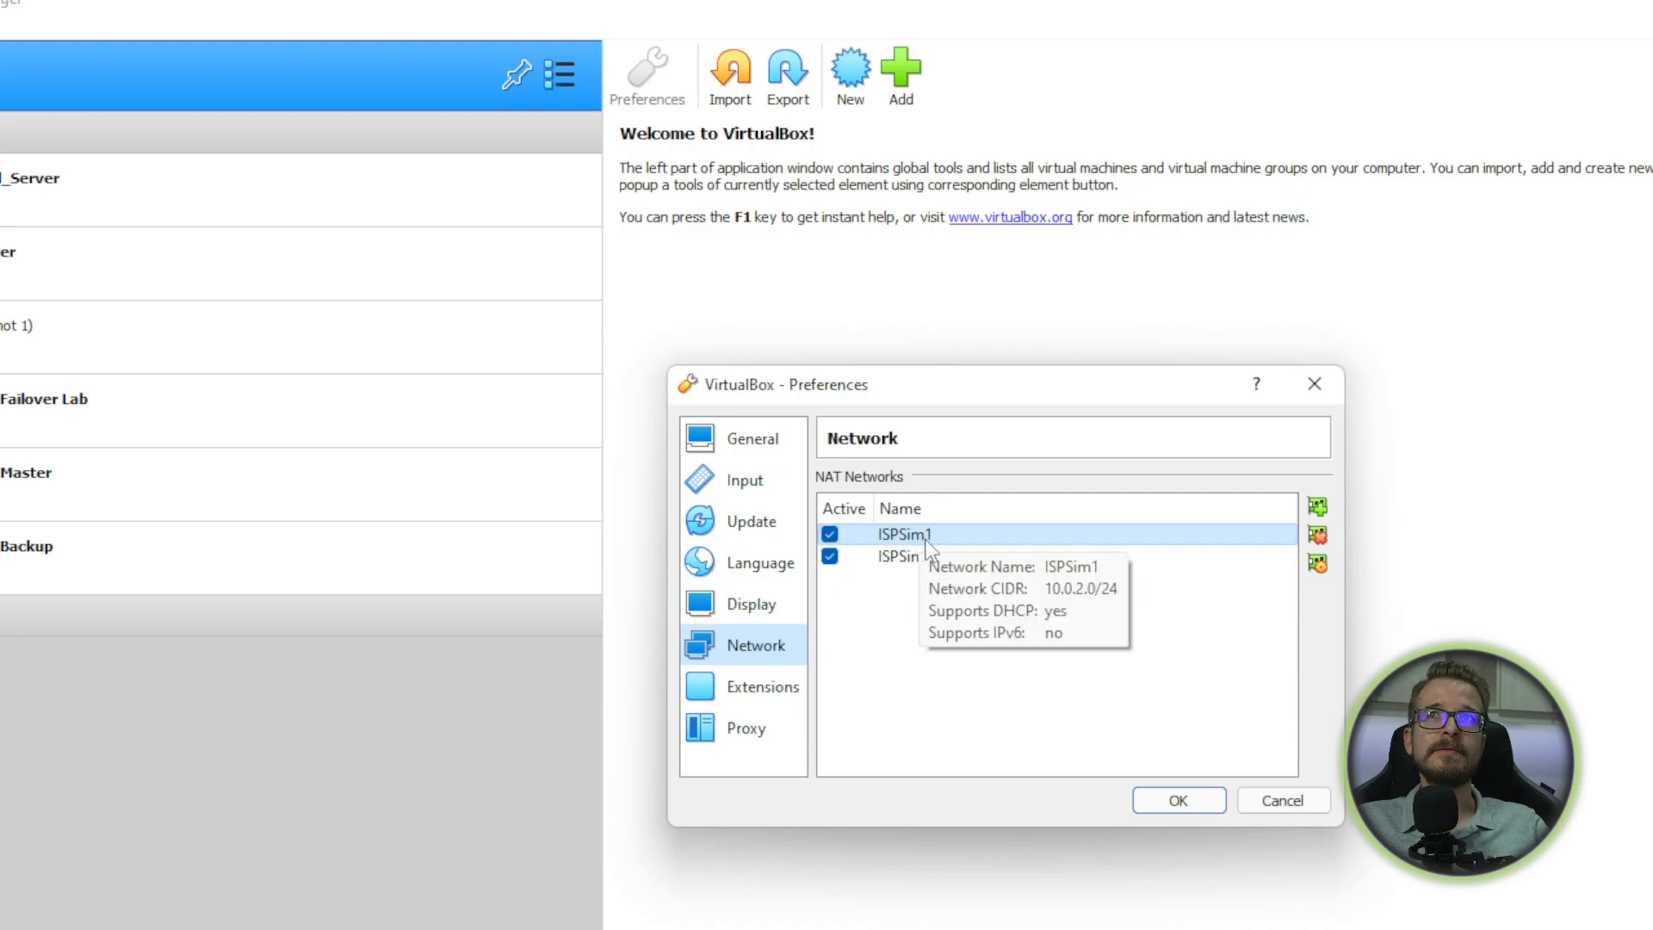
click(890, 558)
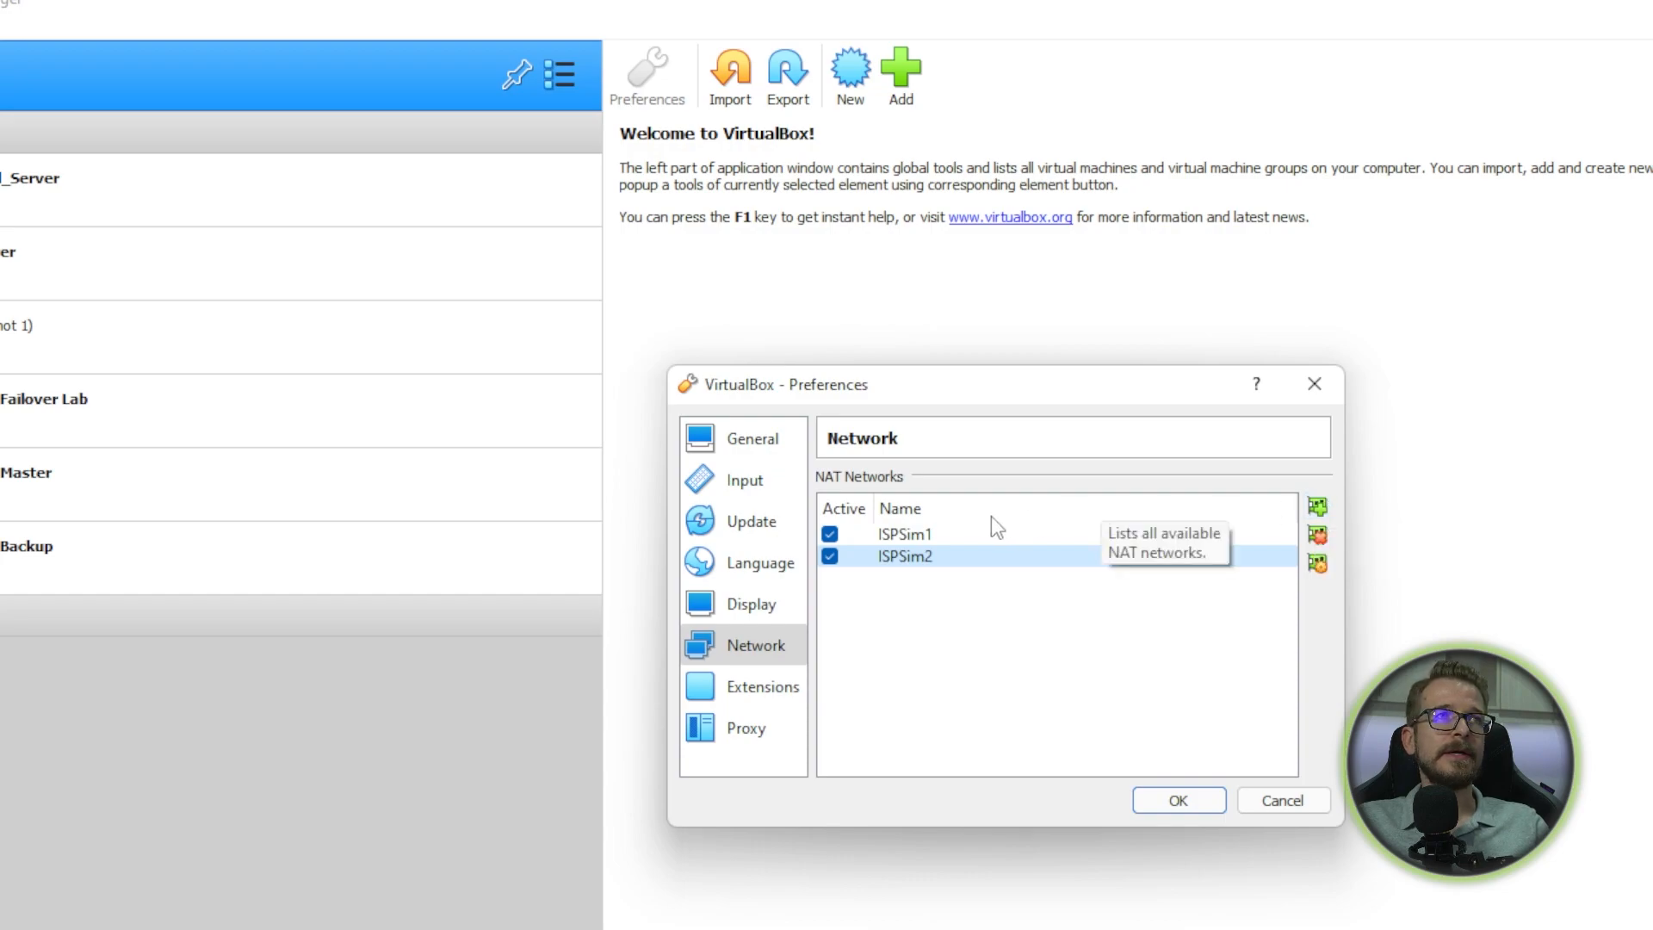
double_click(928, 541)
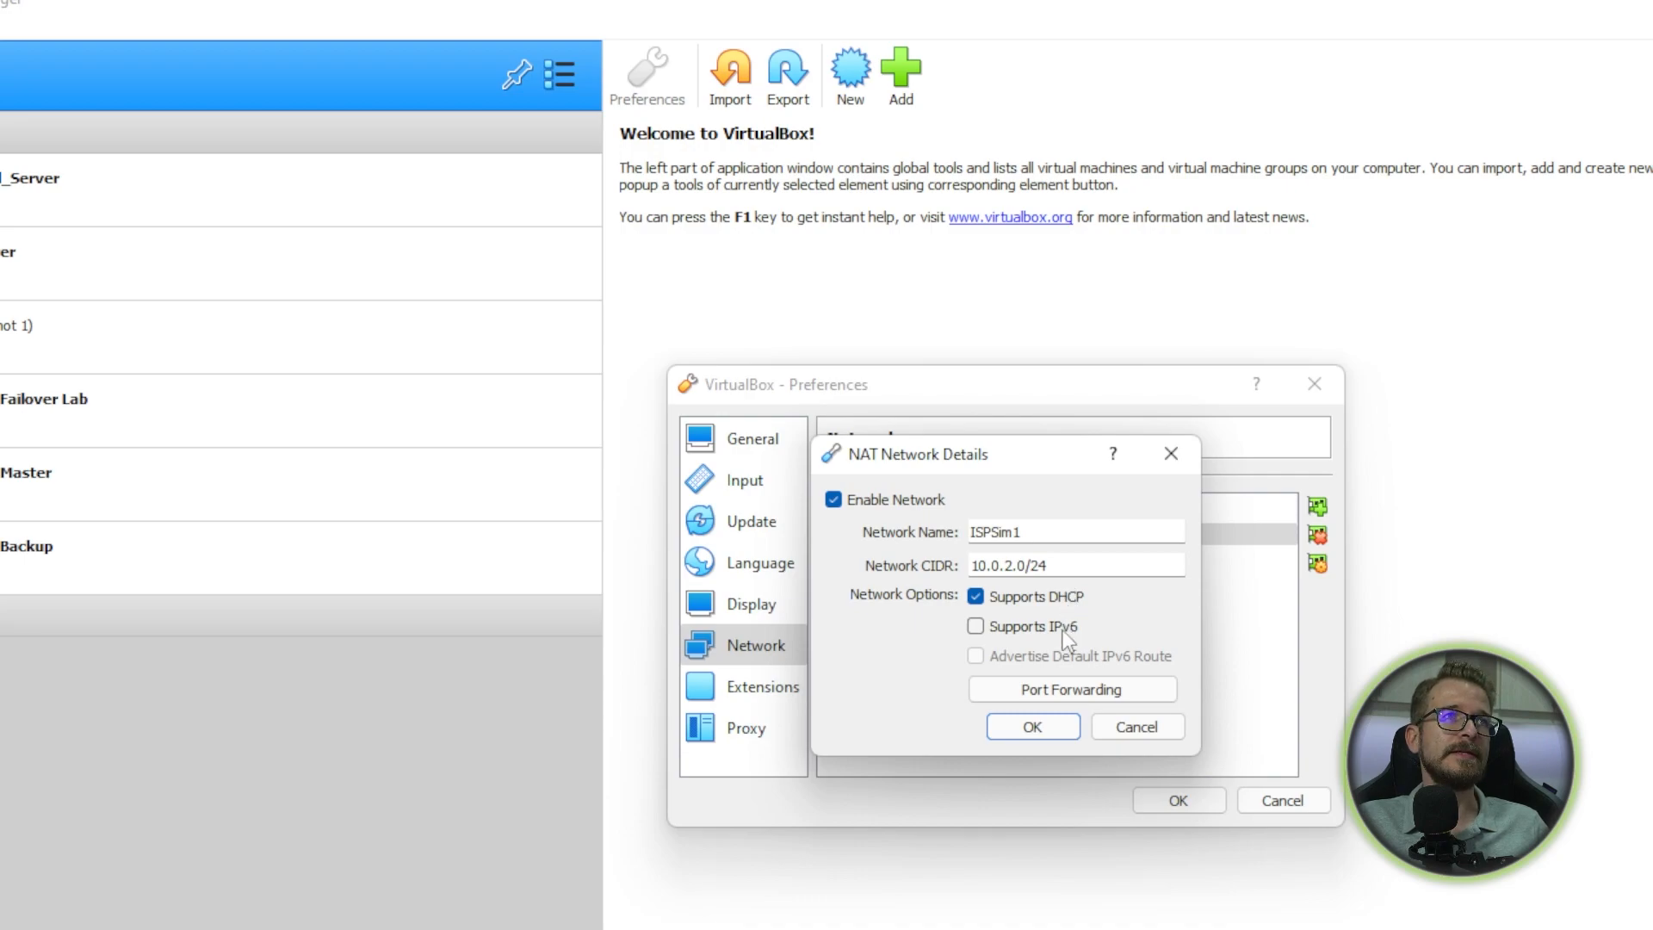
click(1032, 727)
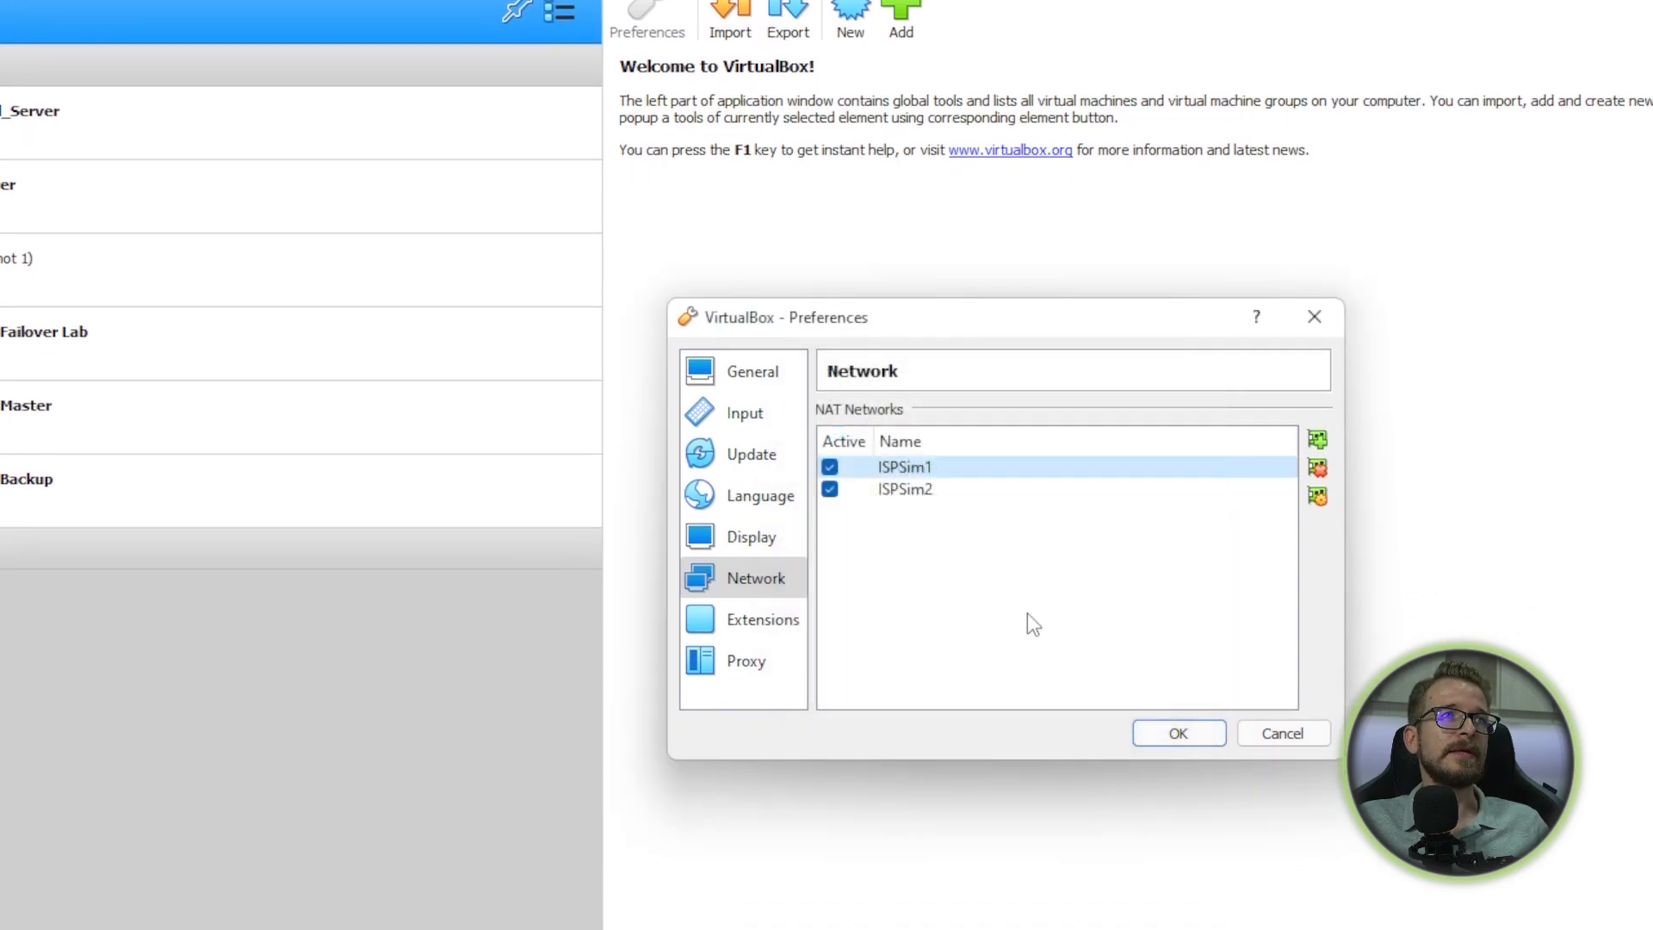
double_click(928, 492)
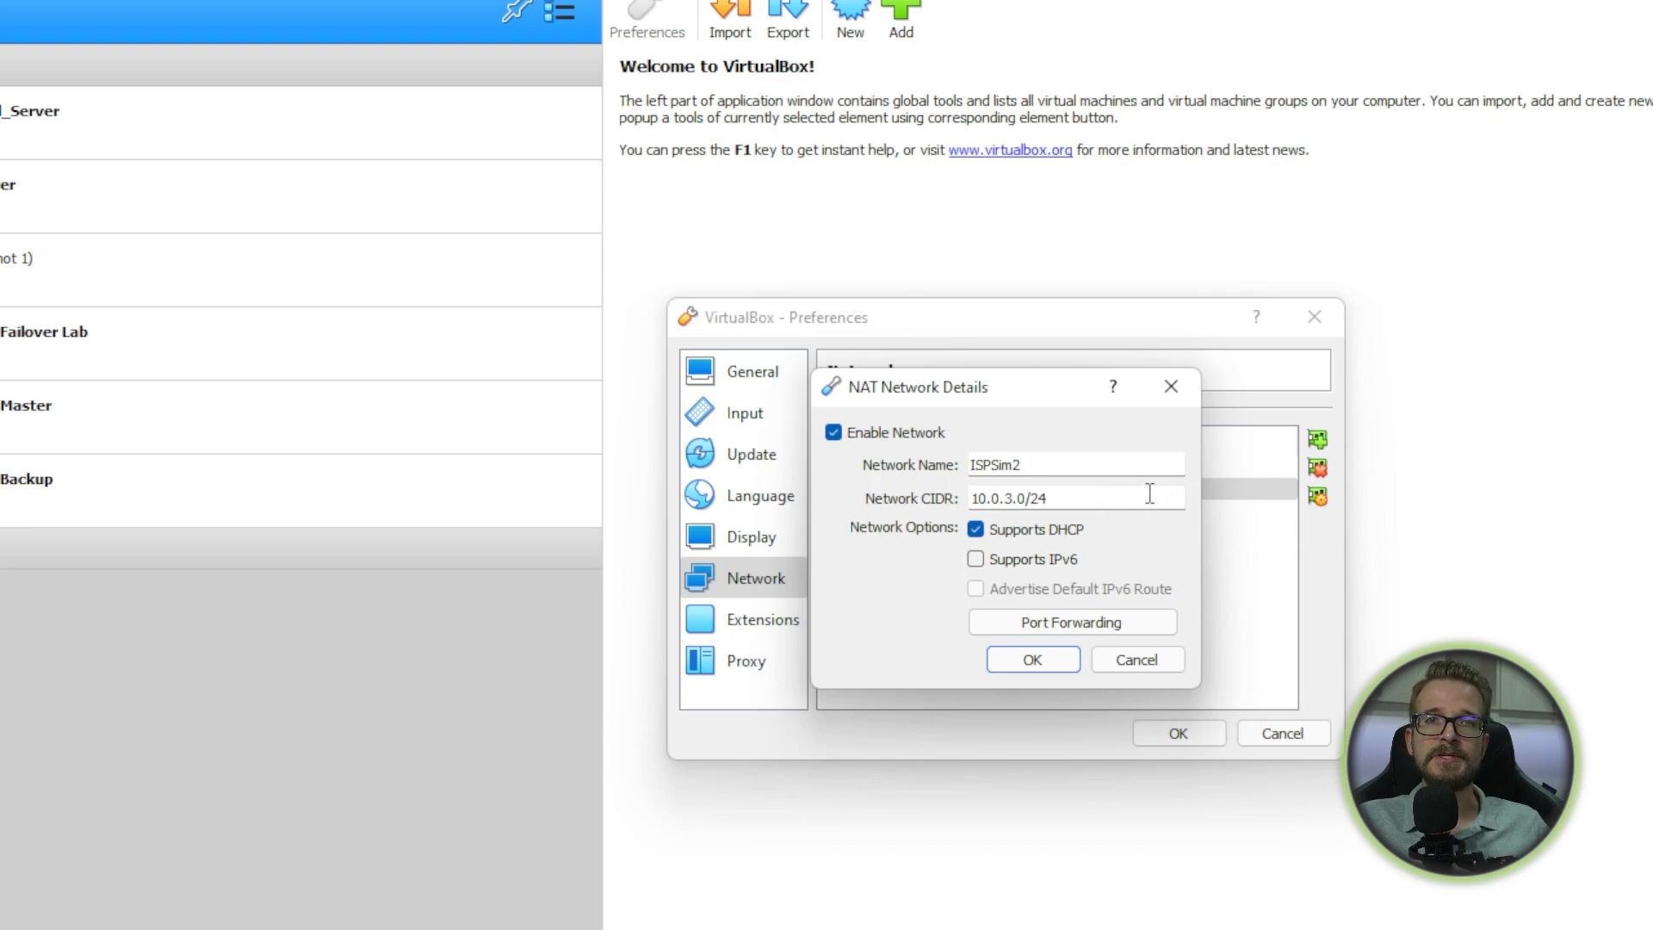
click(1052, 659)
click(1287, 736)
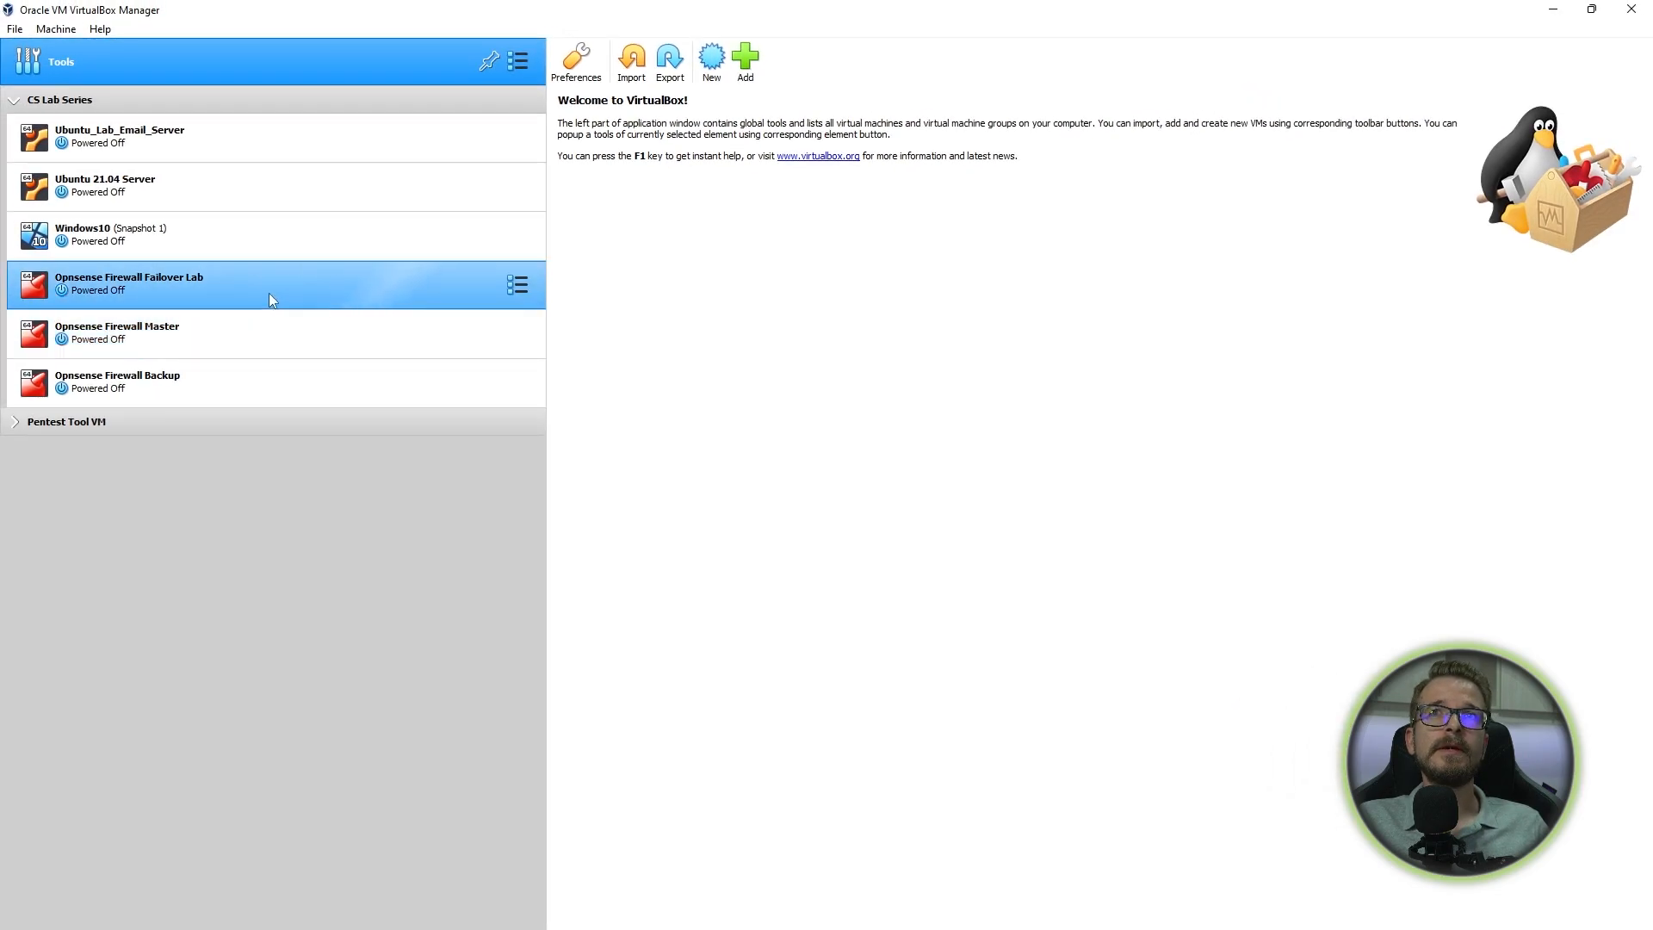
- Review network adapters 1 to 3 of the Opnsense Firewall Failover Lab VM, with Adapter 1 attached to NAT Network, and start the VM
click(185, 292)
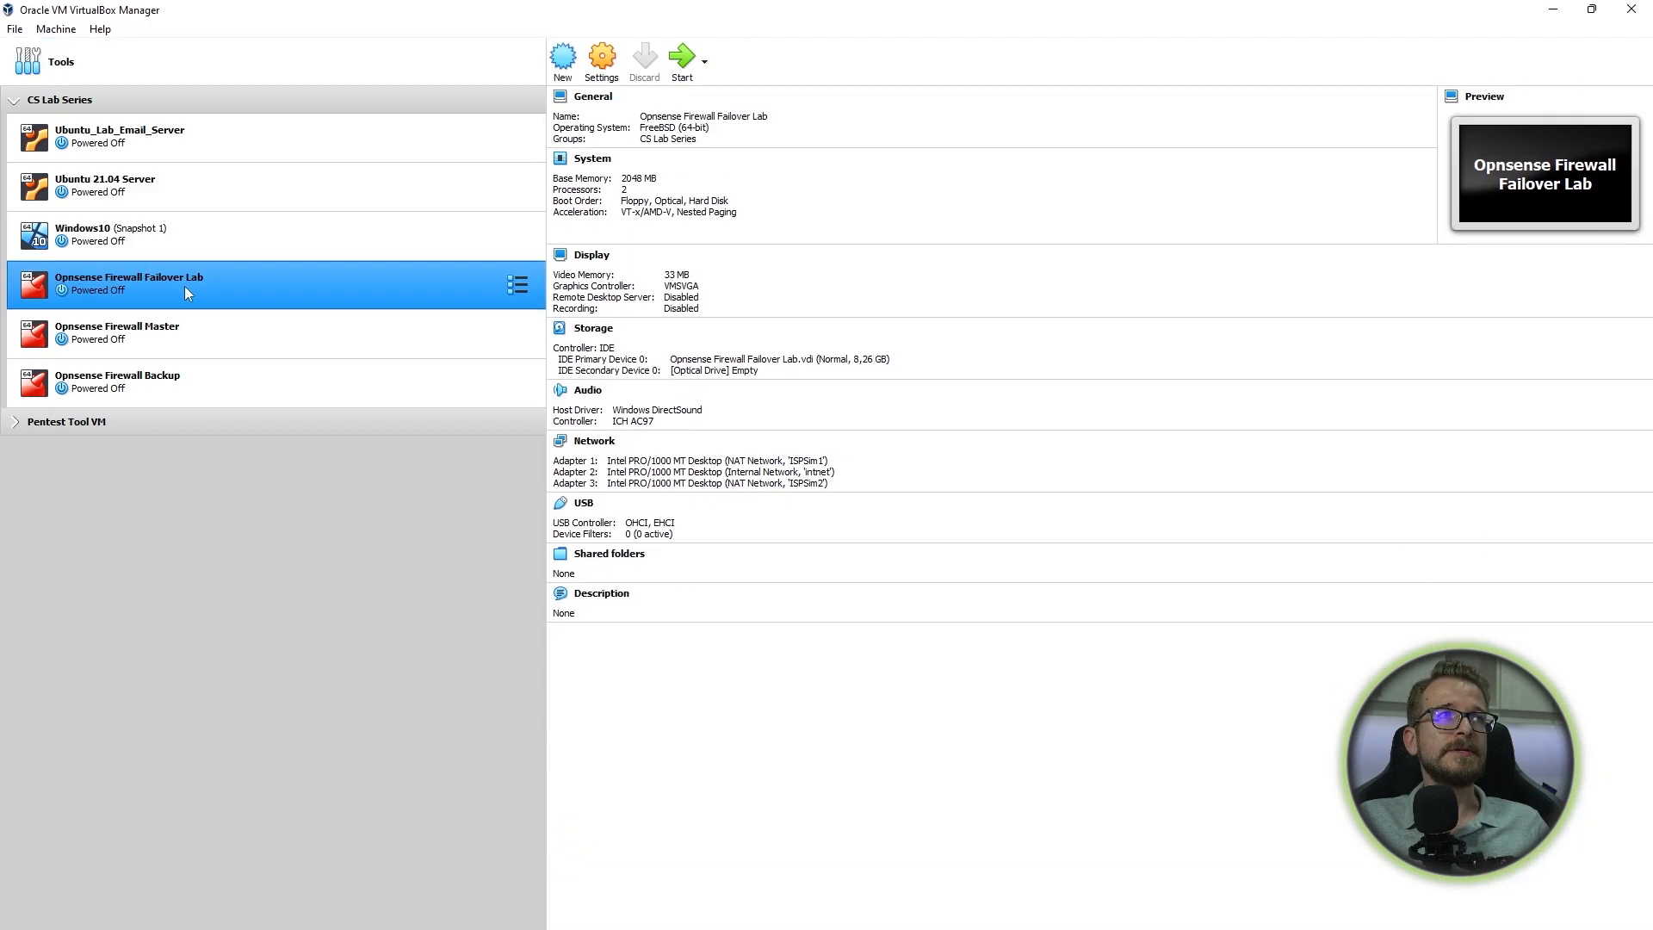
click(593, 73)
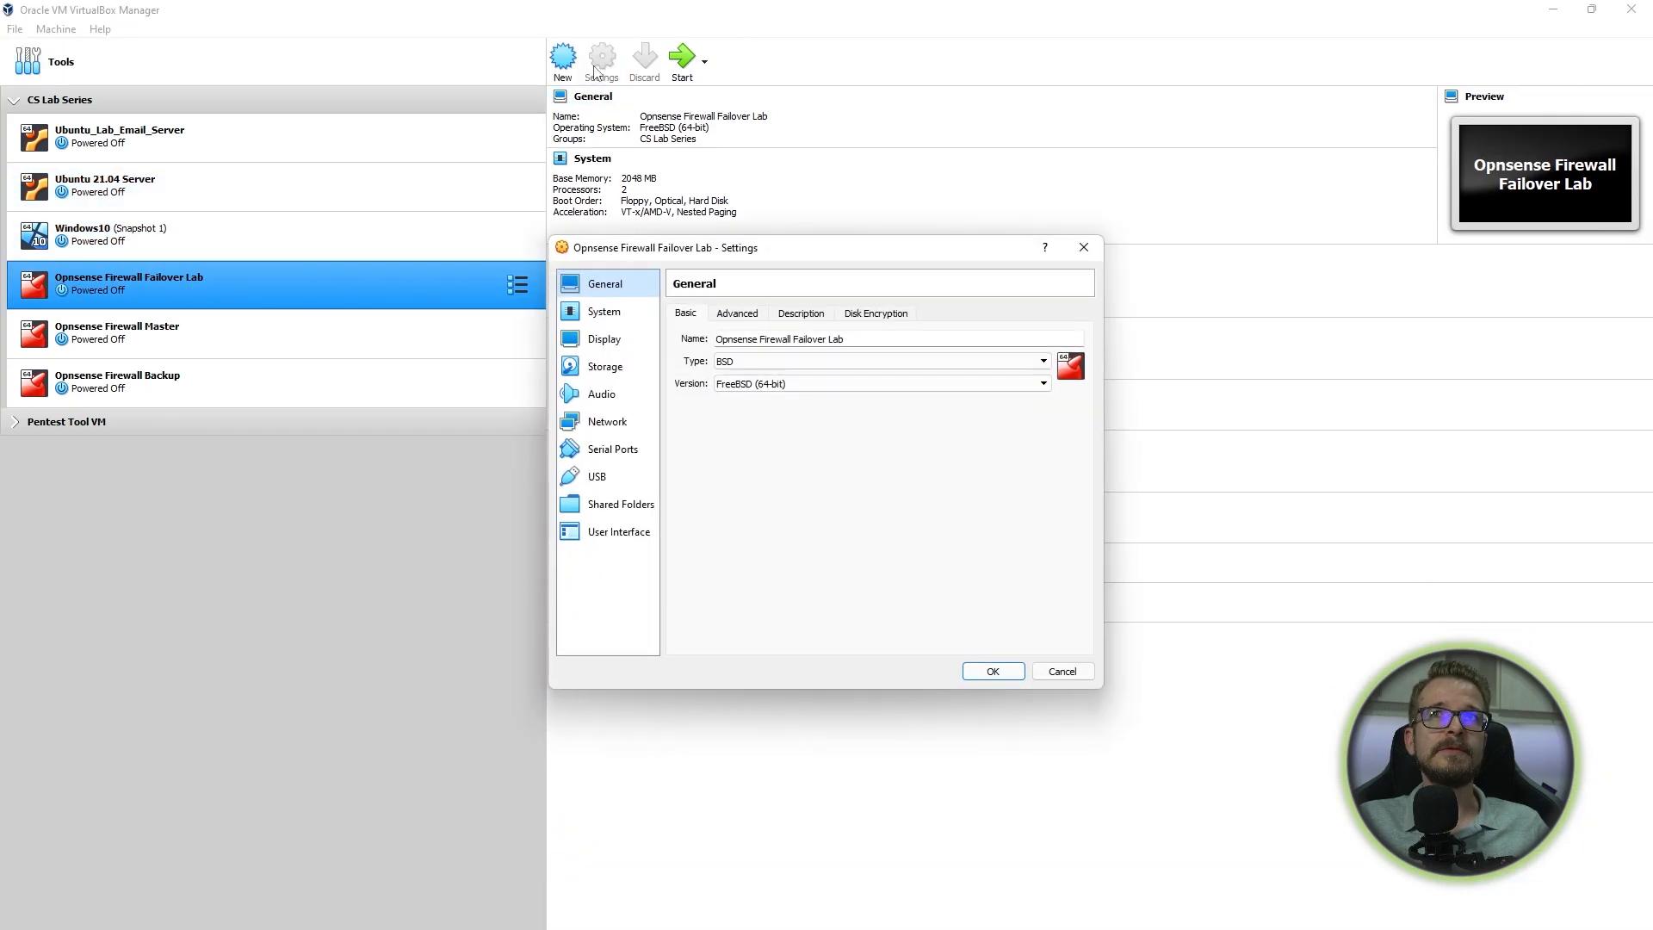
click(601, 422)
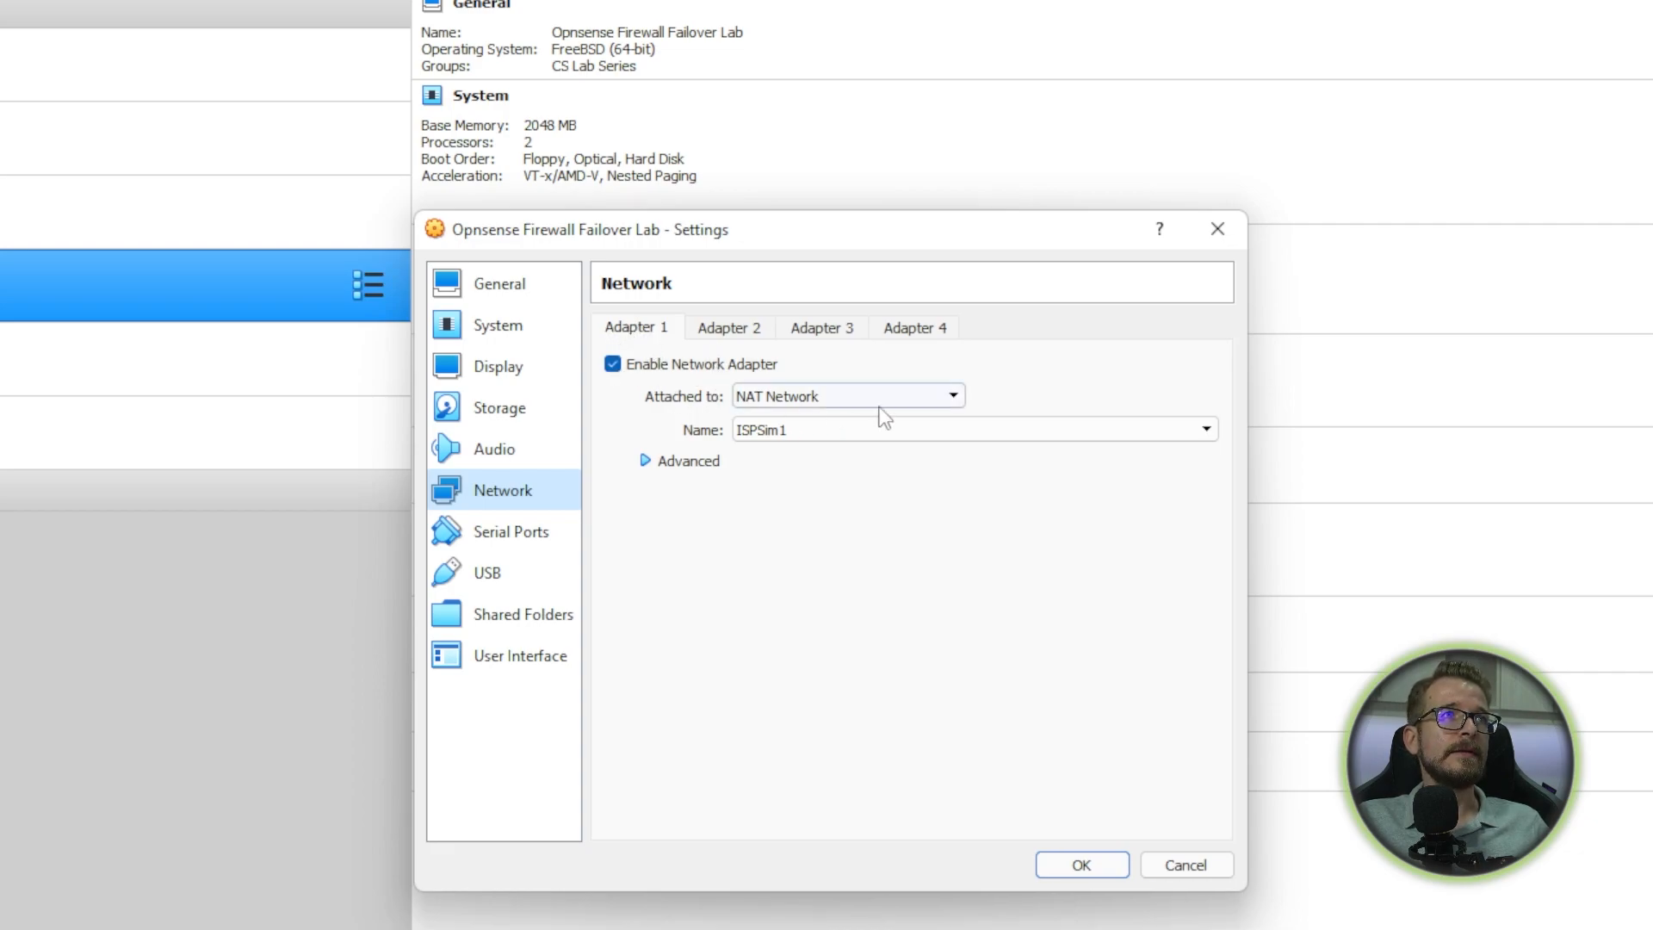
click(957, 395)
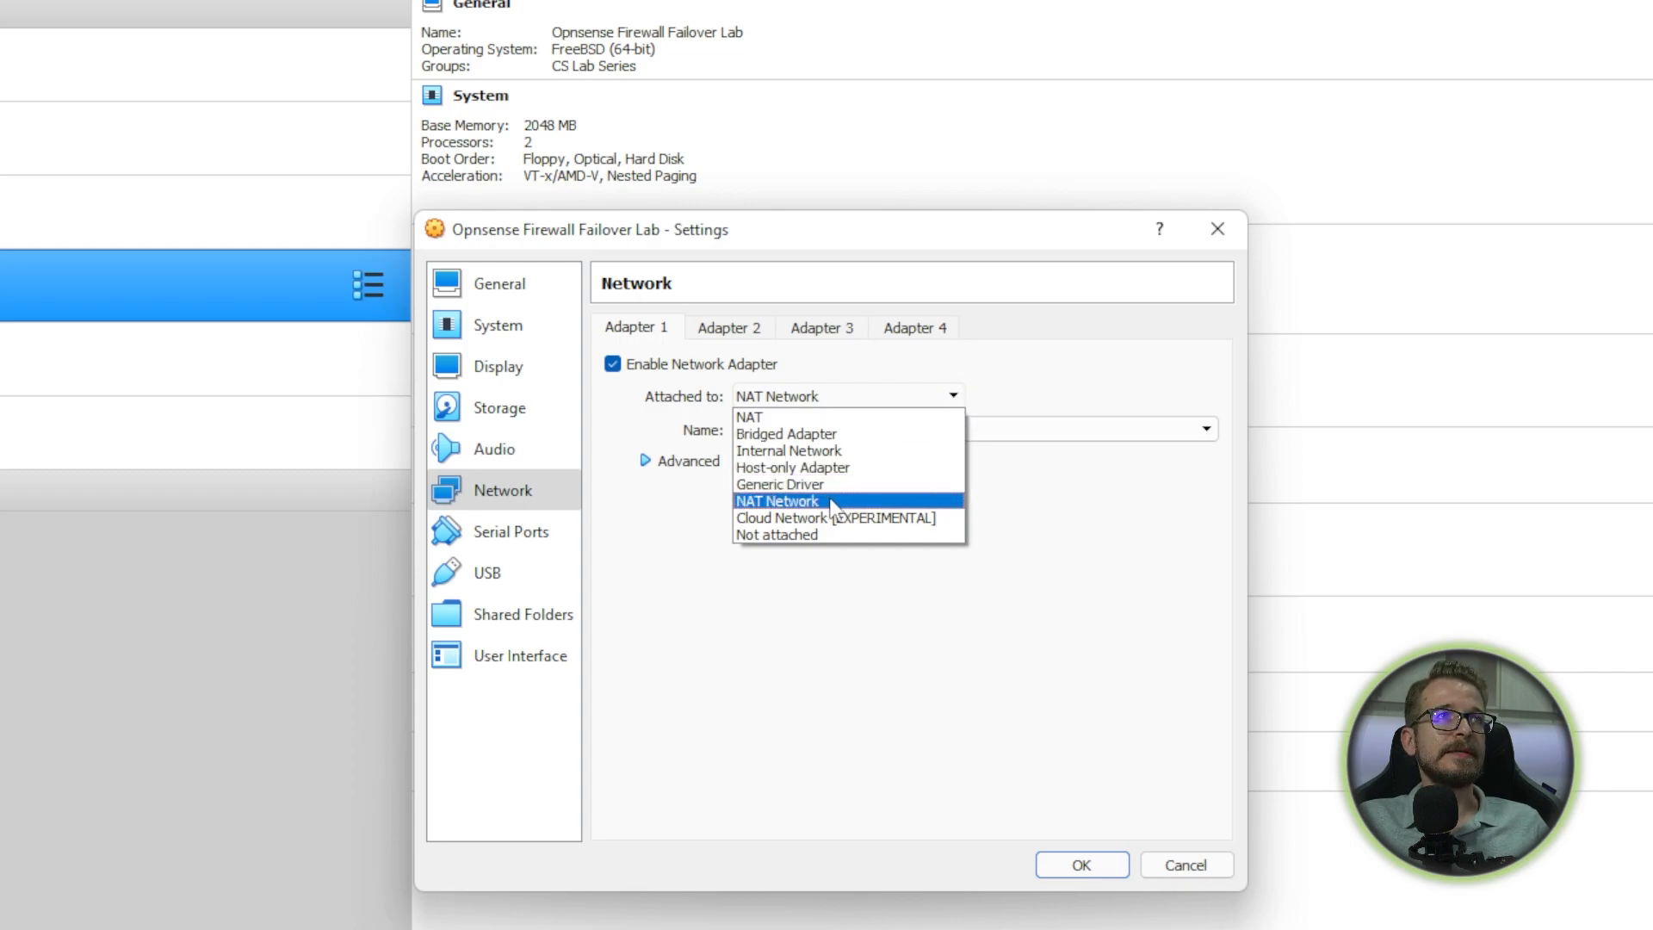
click(774, 500)
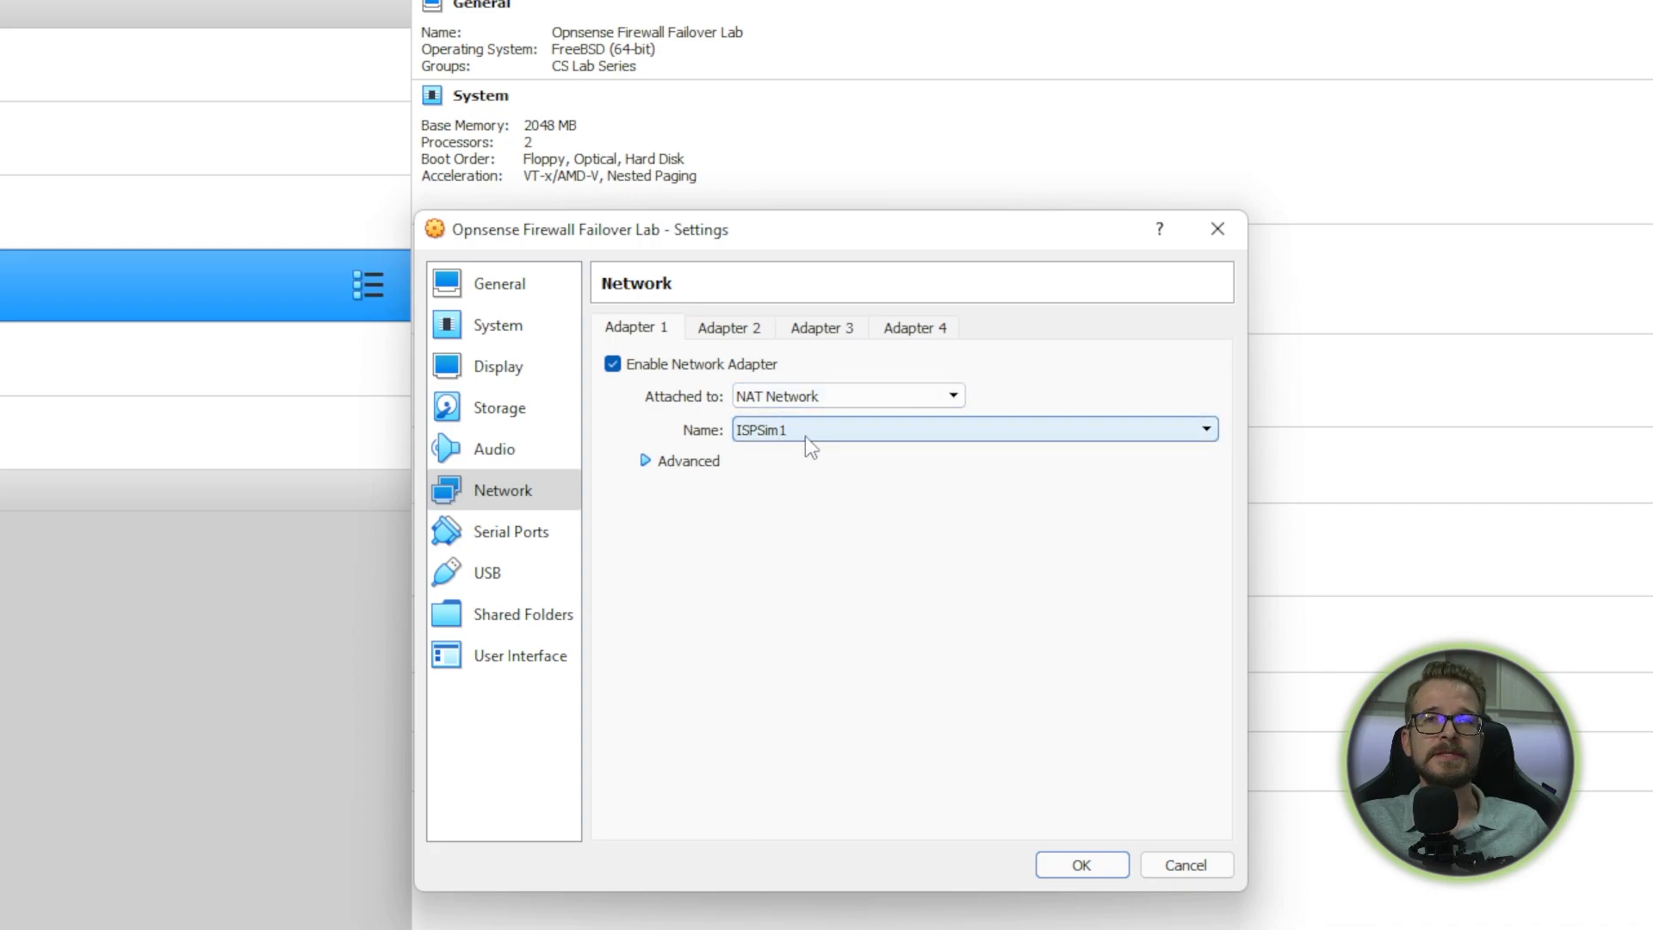
click(718, 329)
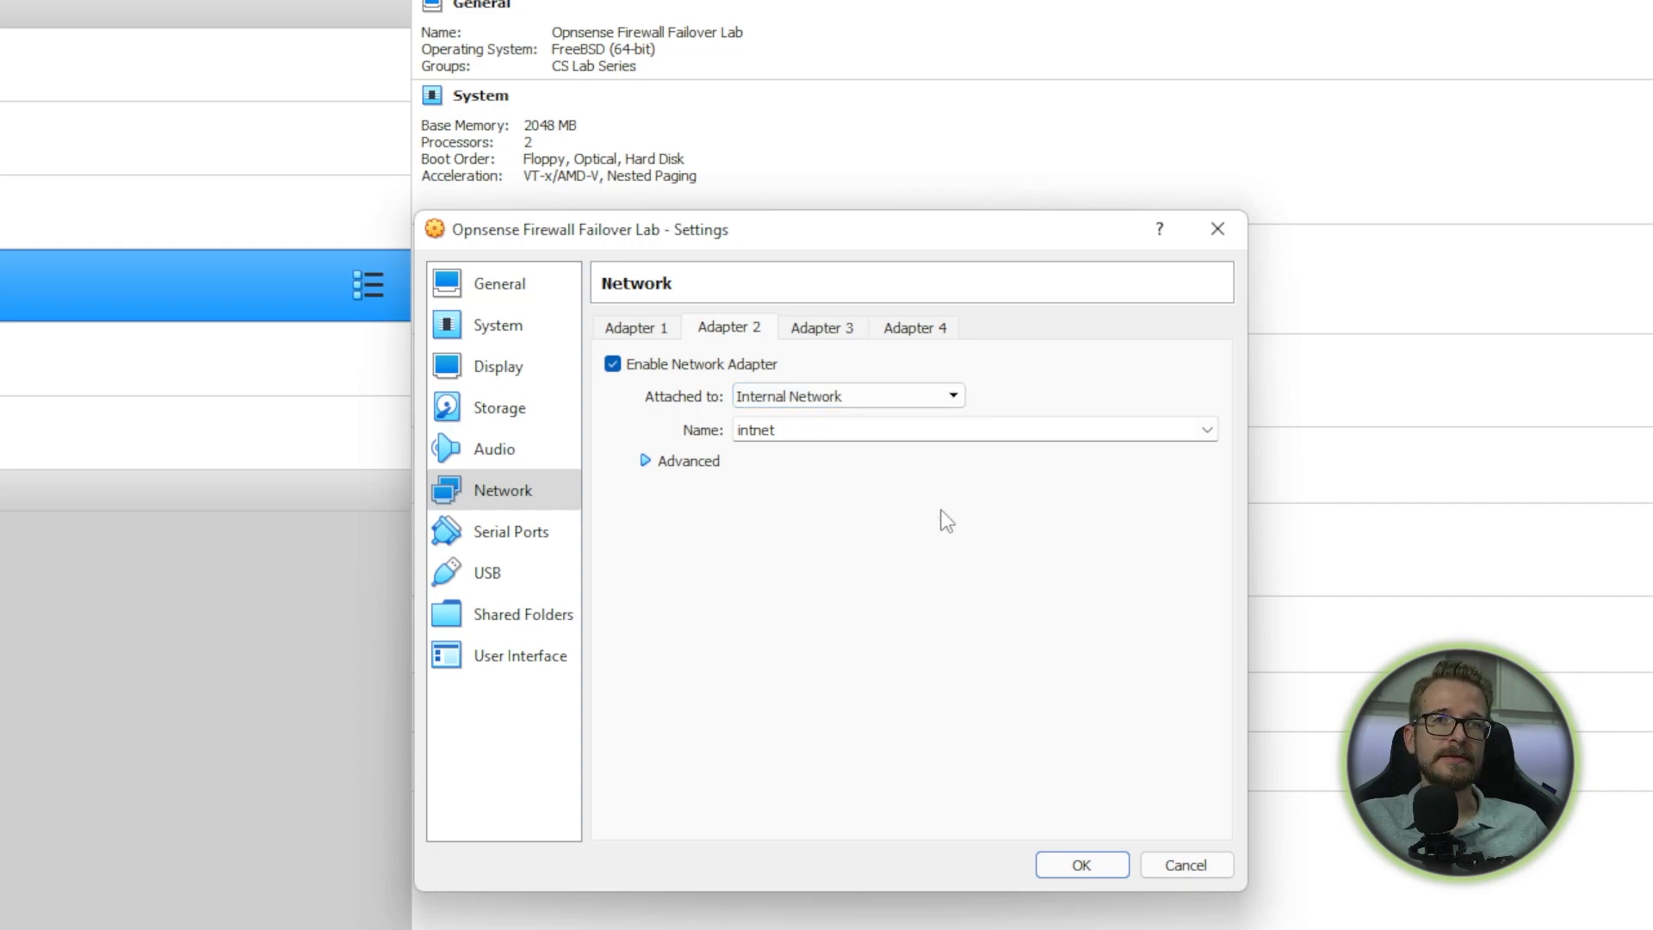
click(814, 336)
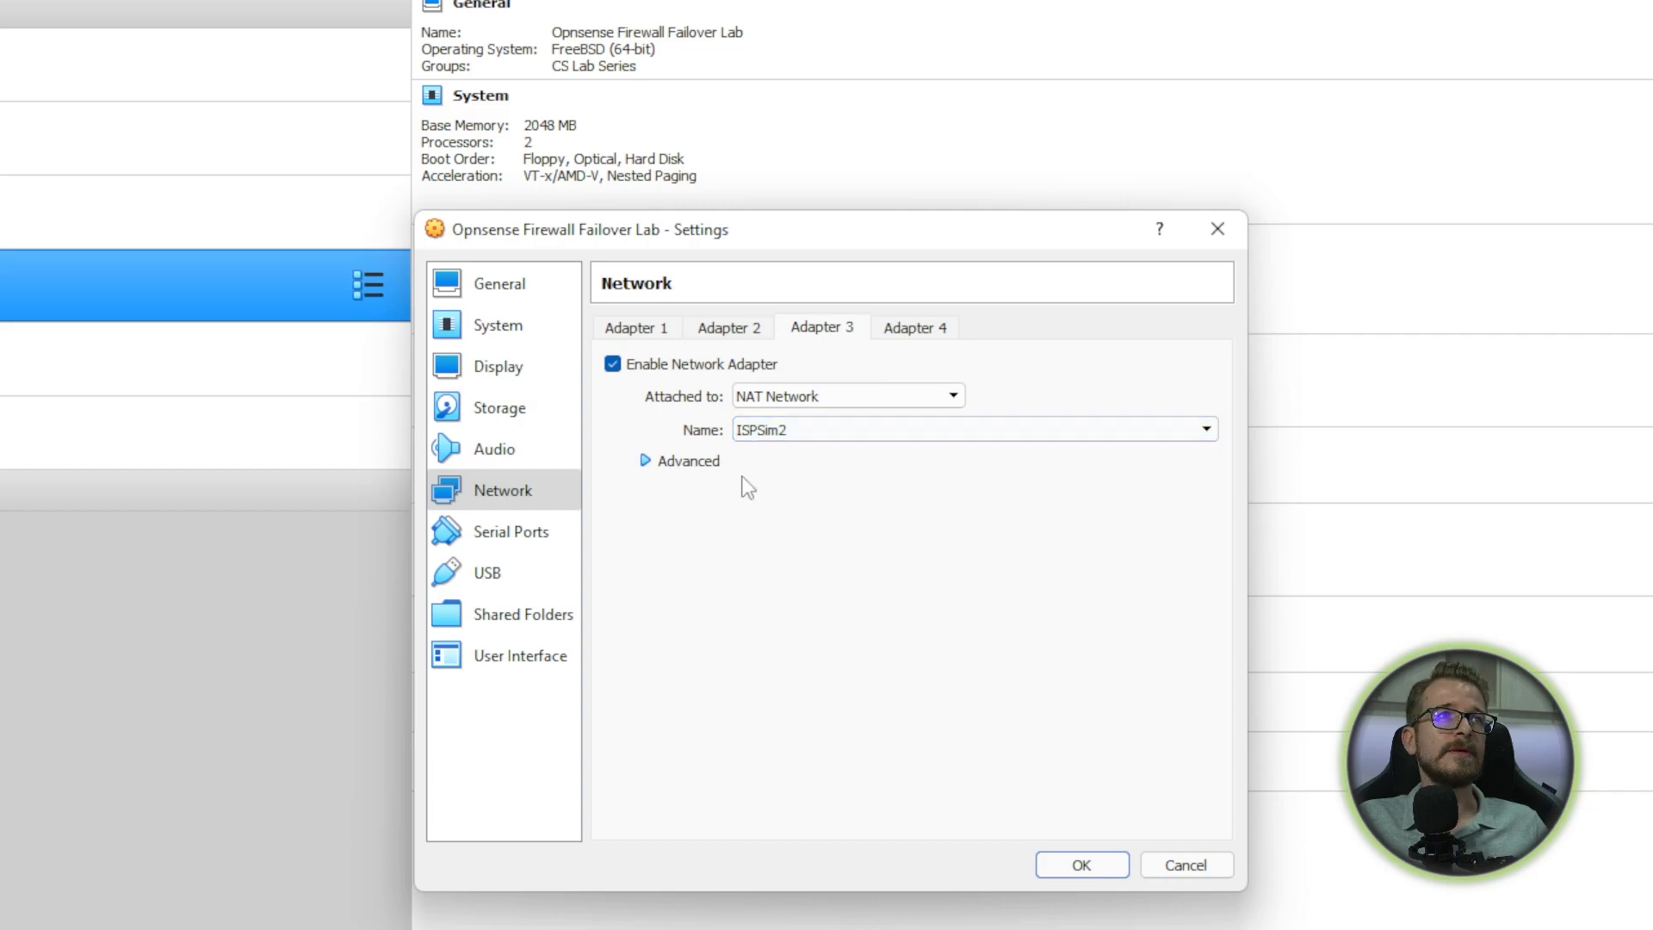
click(1076, 783)
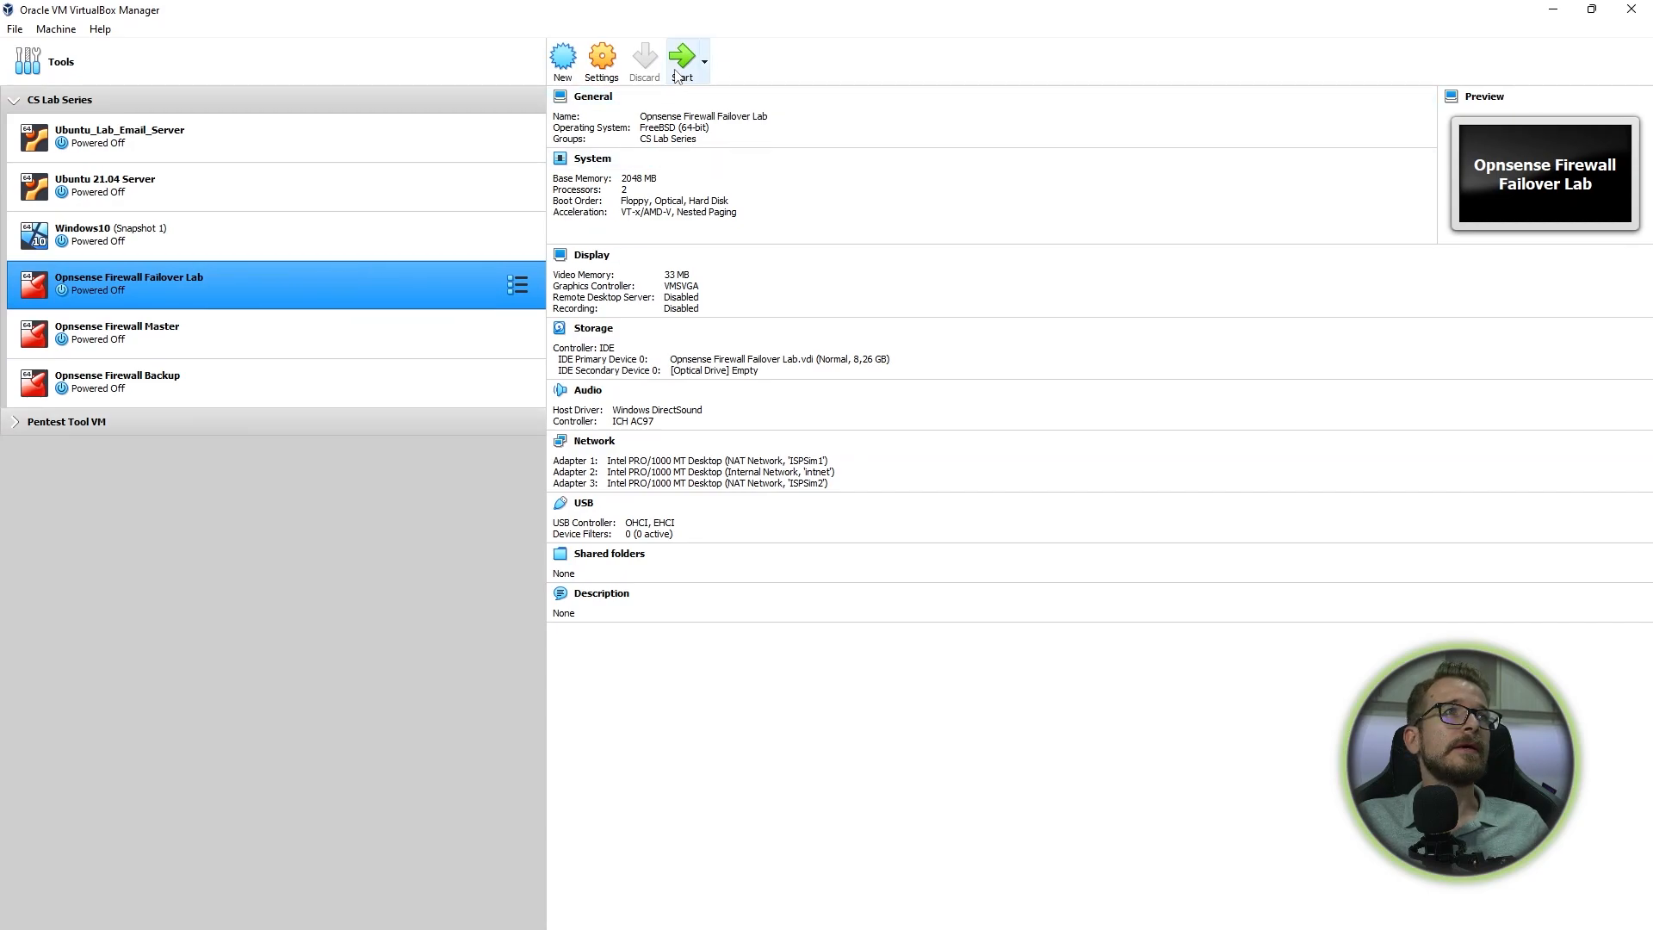
click(680, 75)
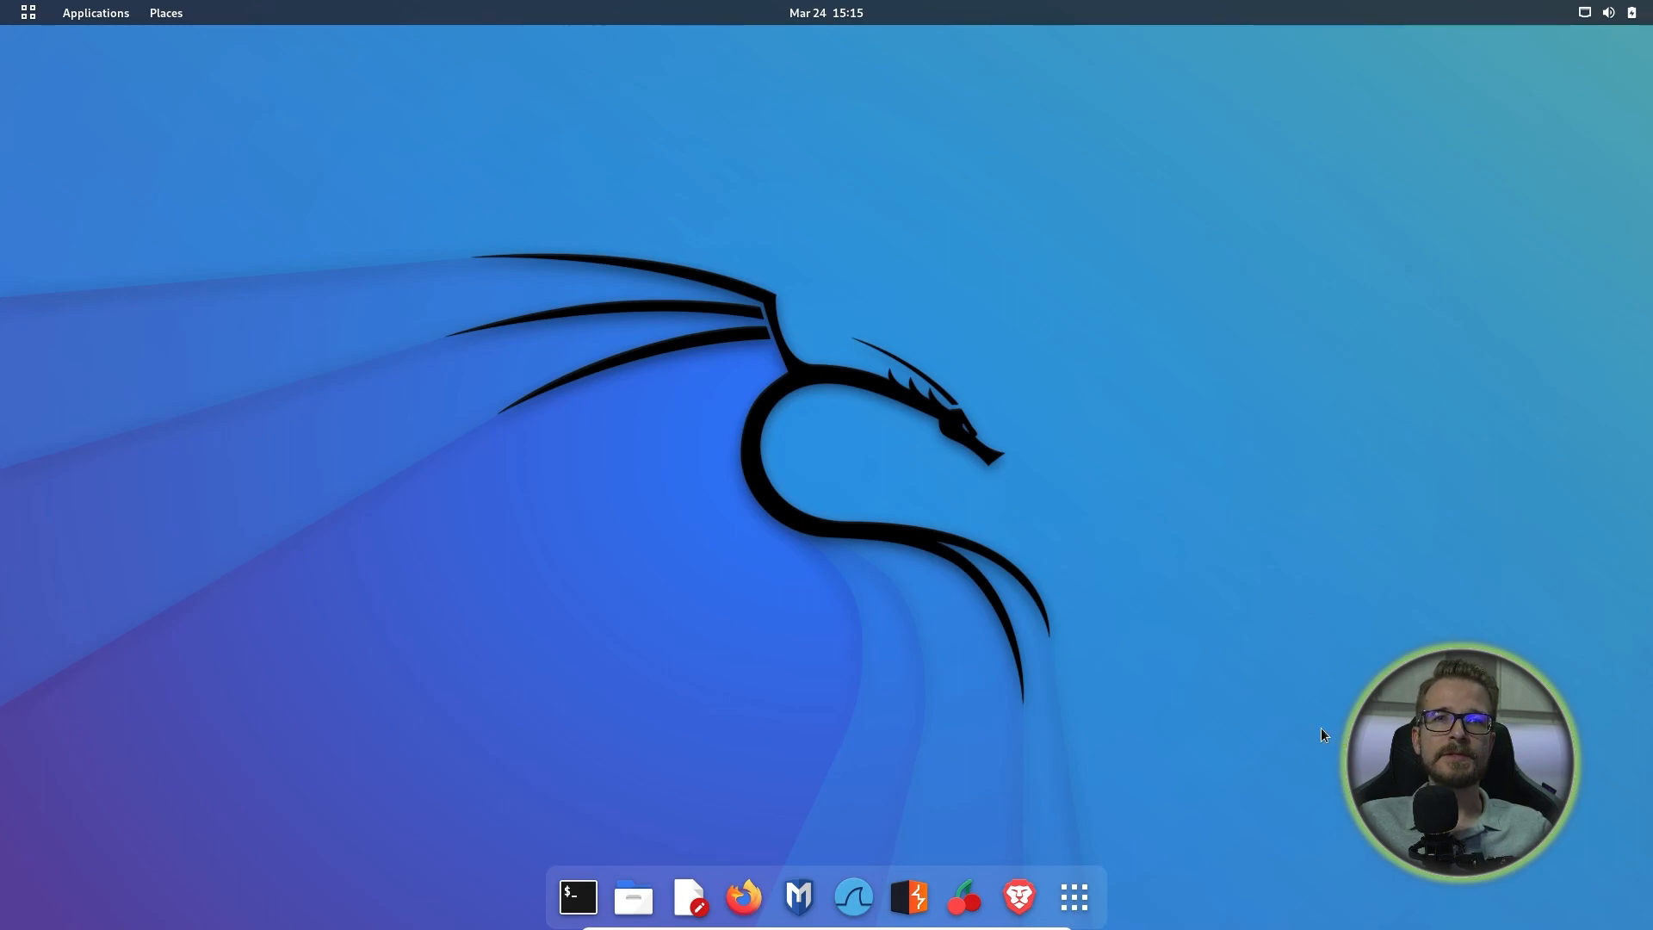
- Open the Brave browser on the Kali desktop and log in to OPNsense as root with the account password
click(1018, 896)
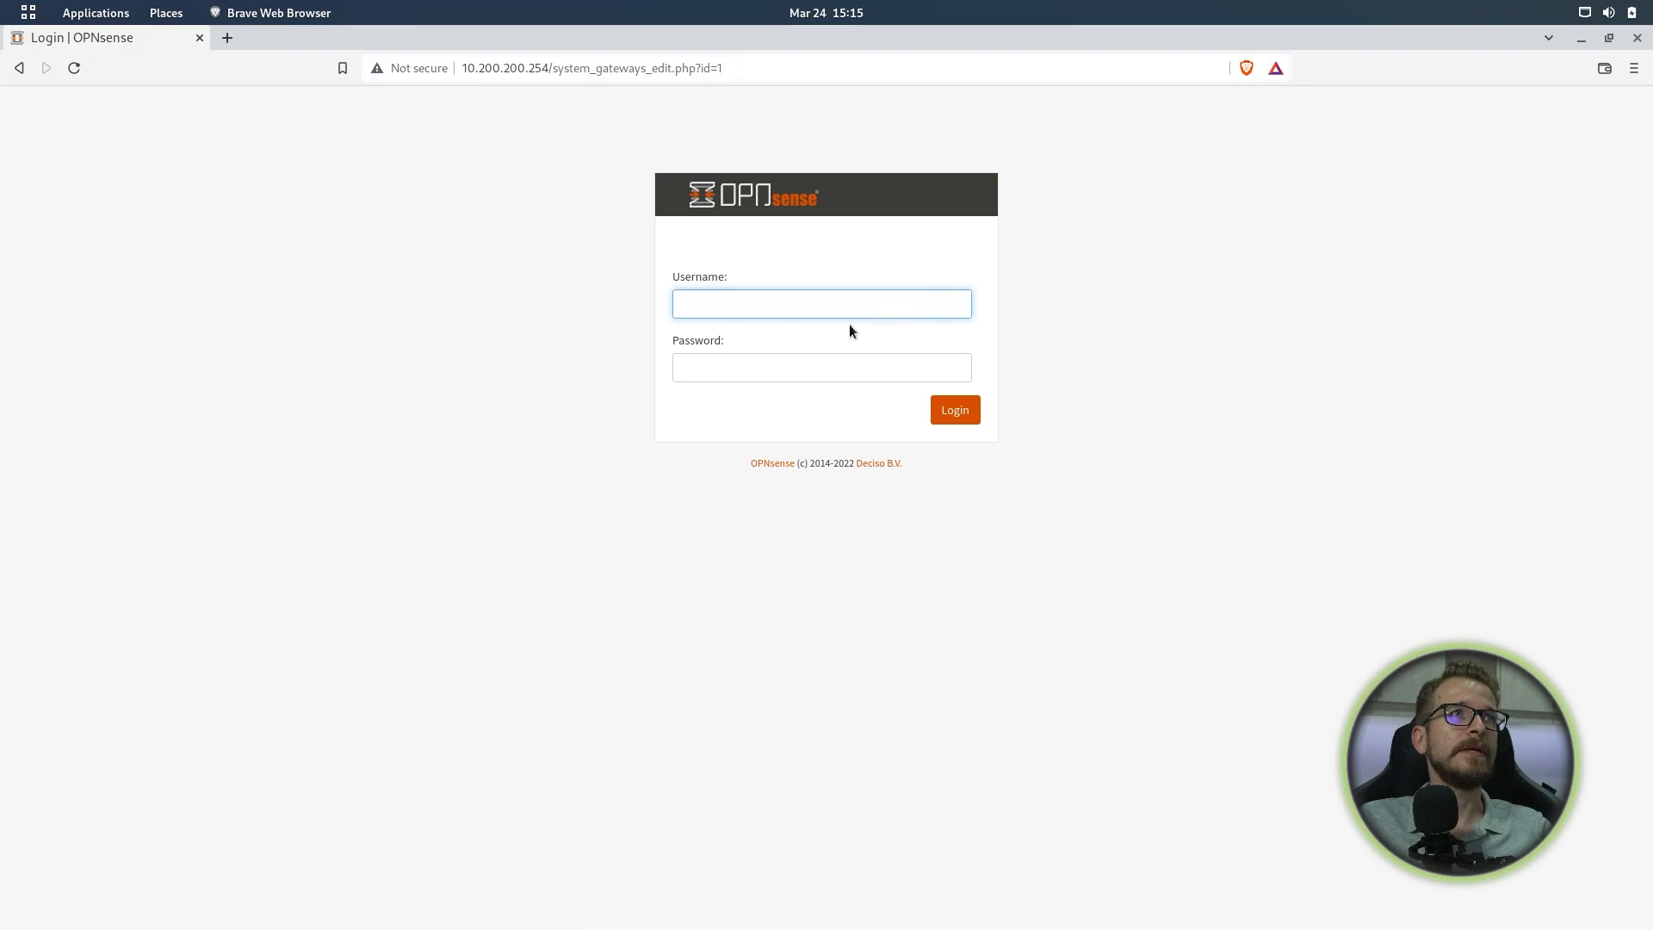
text(root)
key(Tab)
text(******)
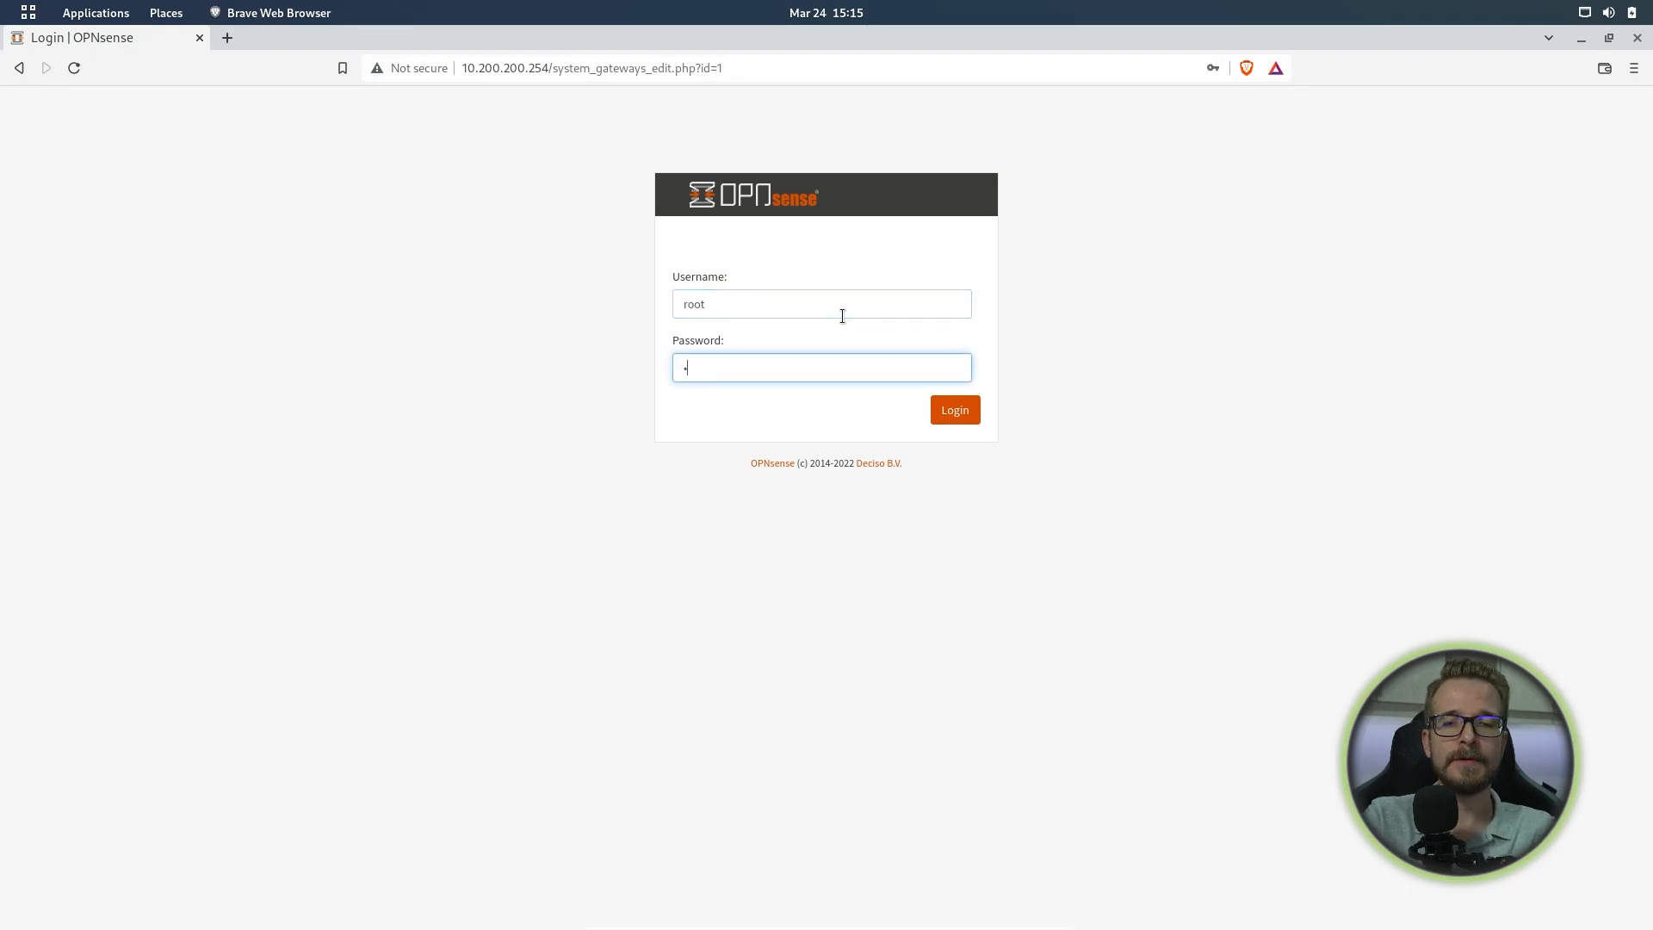
text(**)
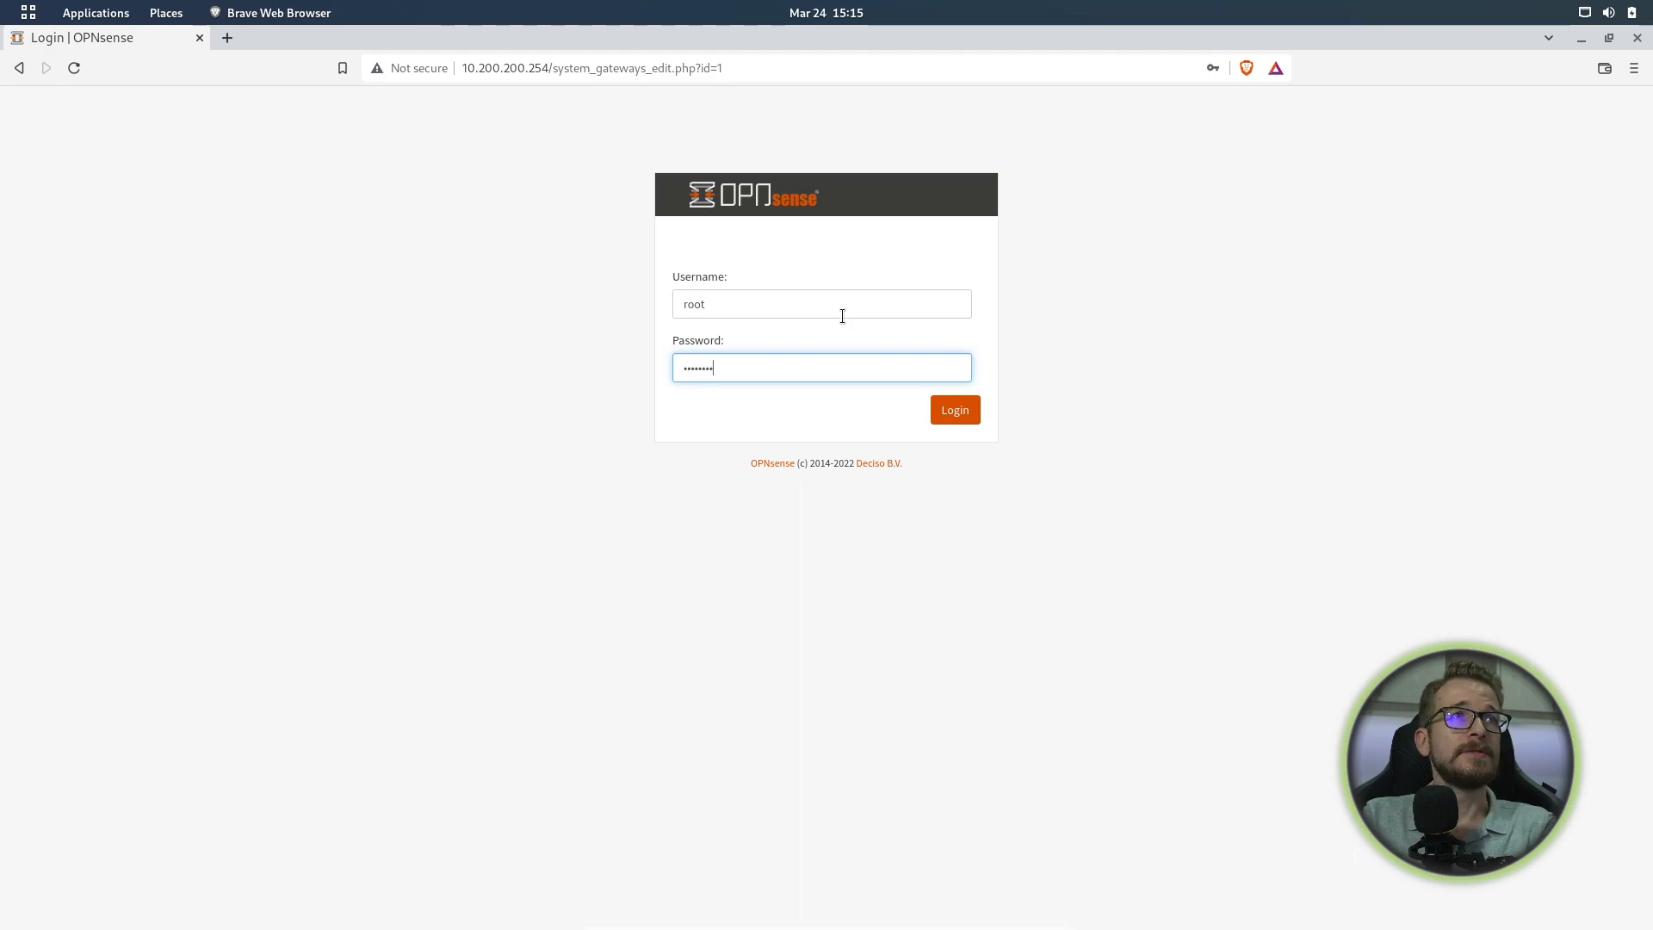
key(Return)
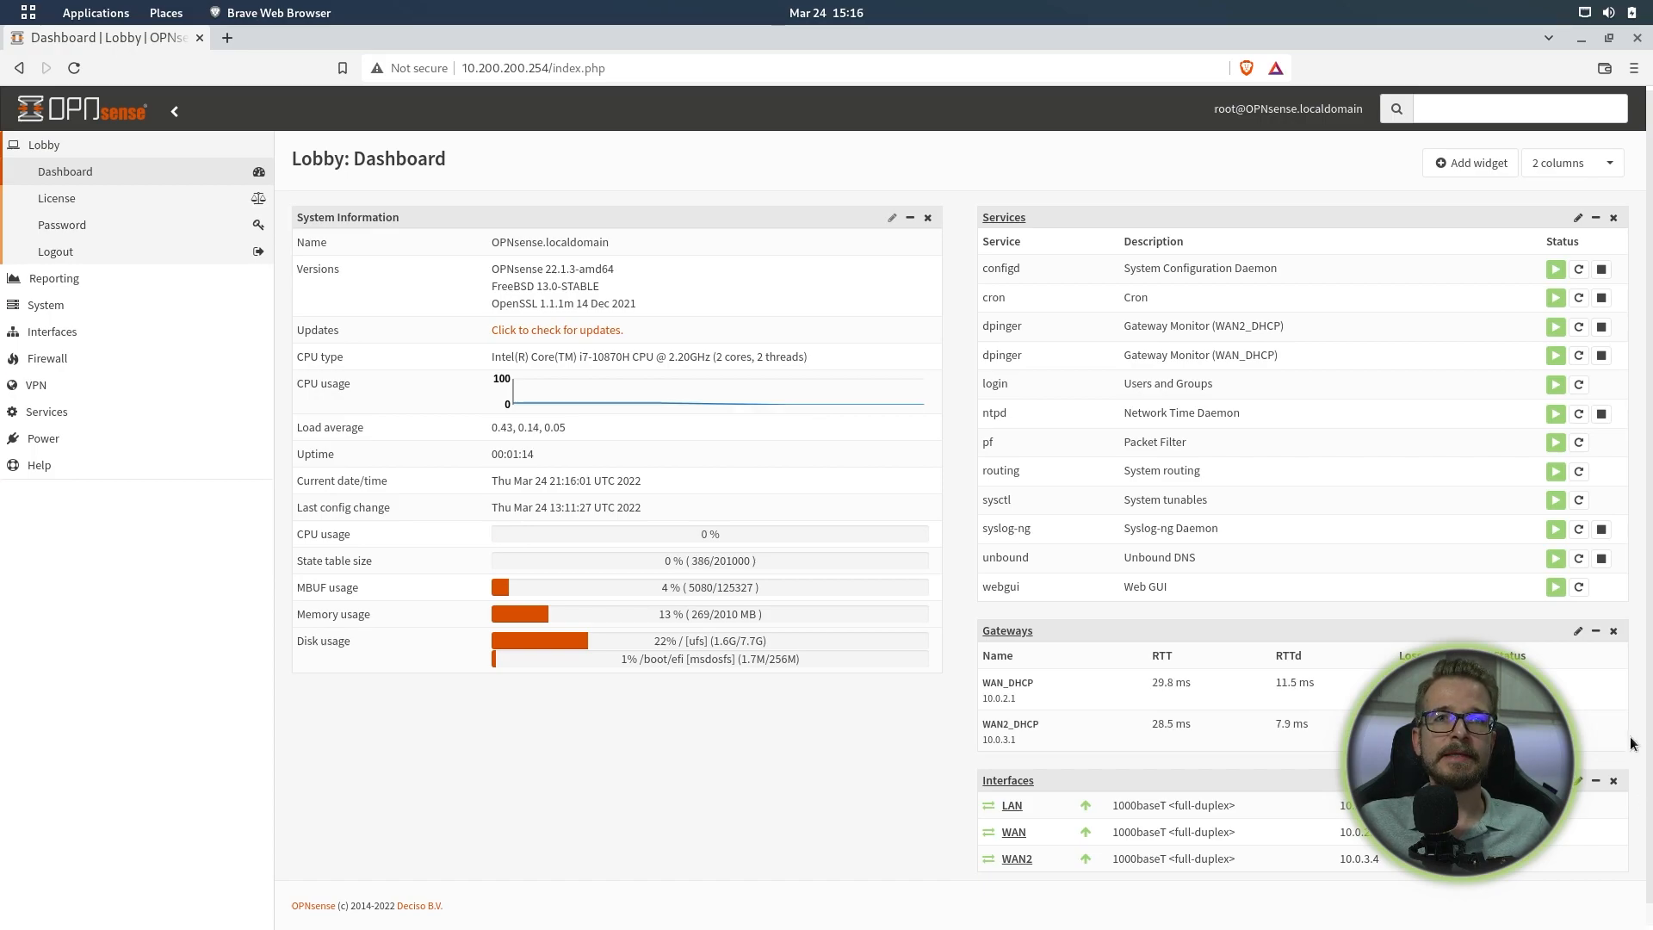
- Open the interface assignments in OPNsense to examine how the LAN, WAN and WAN2 interfaces are assigned
click(64, 332)
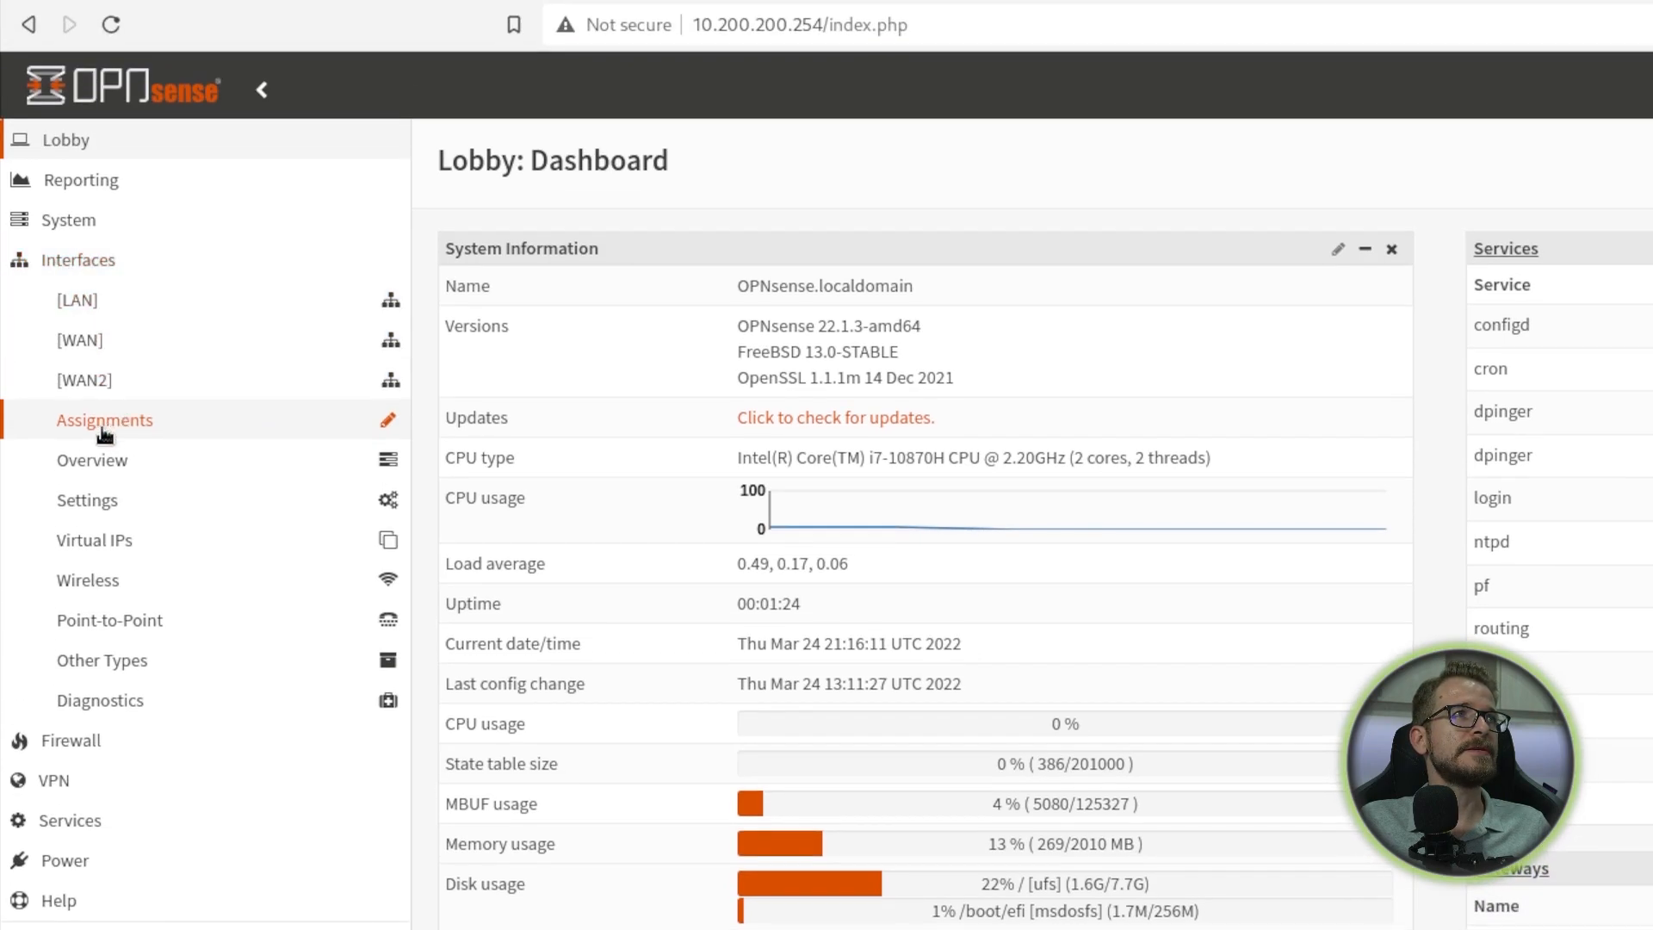
click(104, 430)
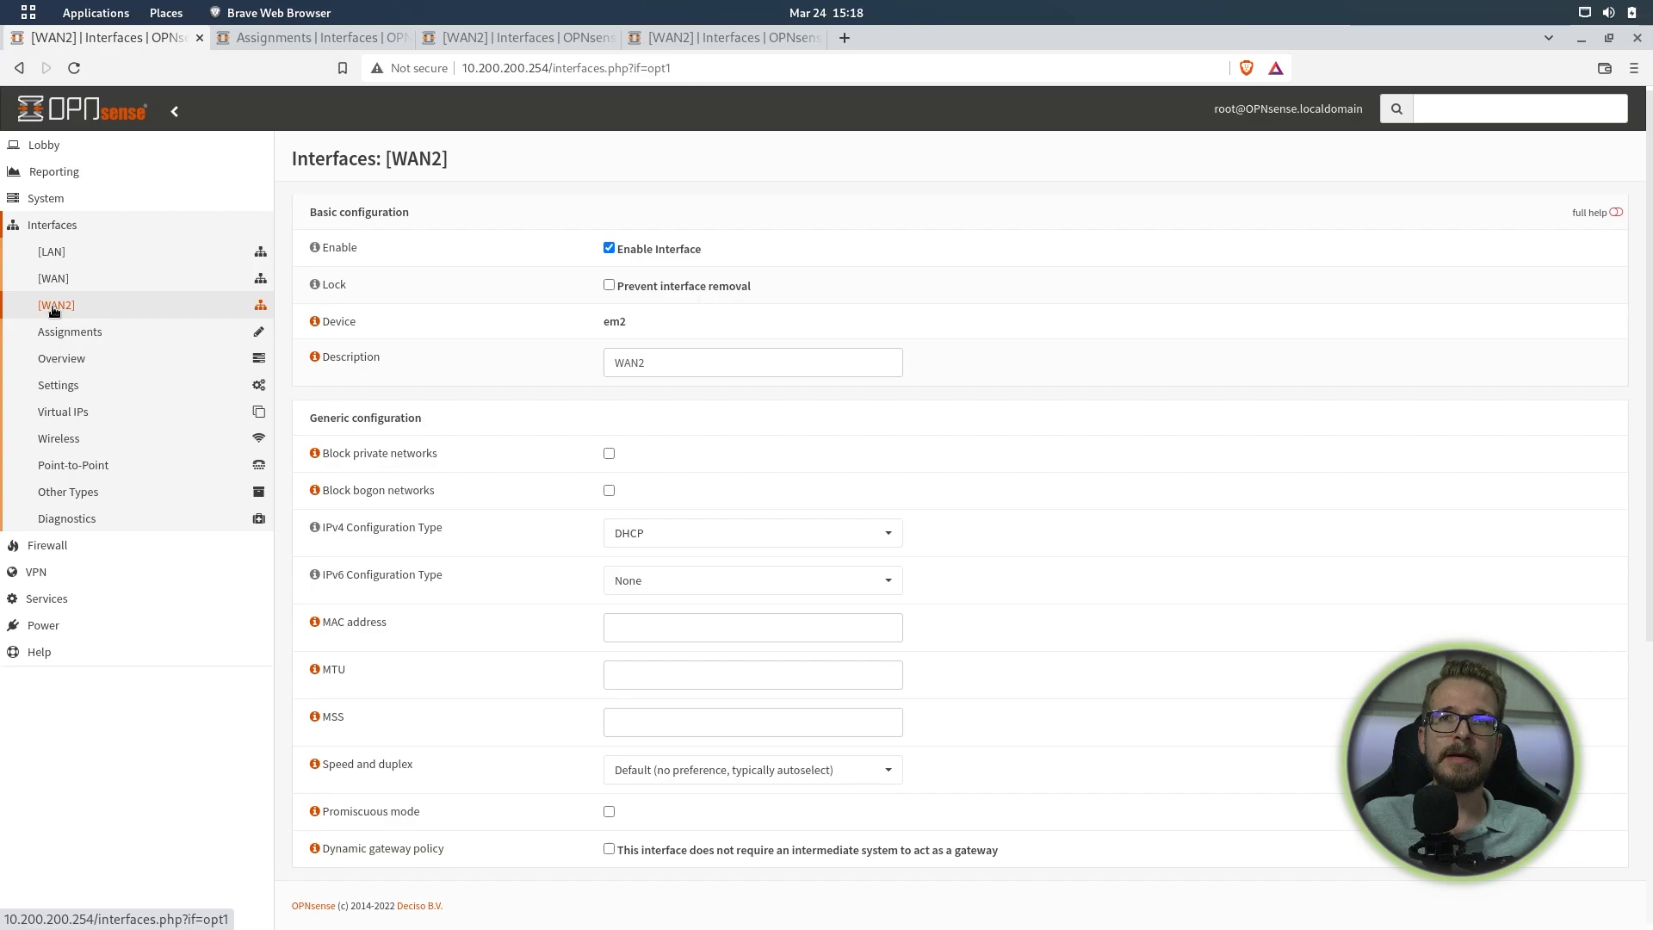
- Review the WAN_DHCP gateway's settings among the single gateways, including its monitor IP and priority, and leave without saving
click(65, 210)
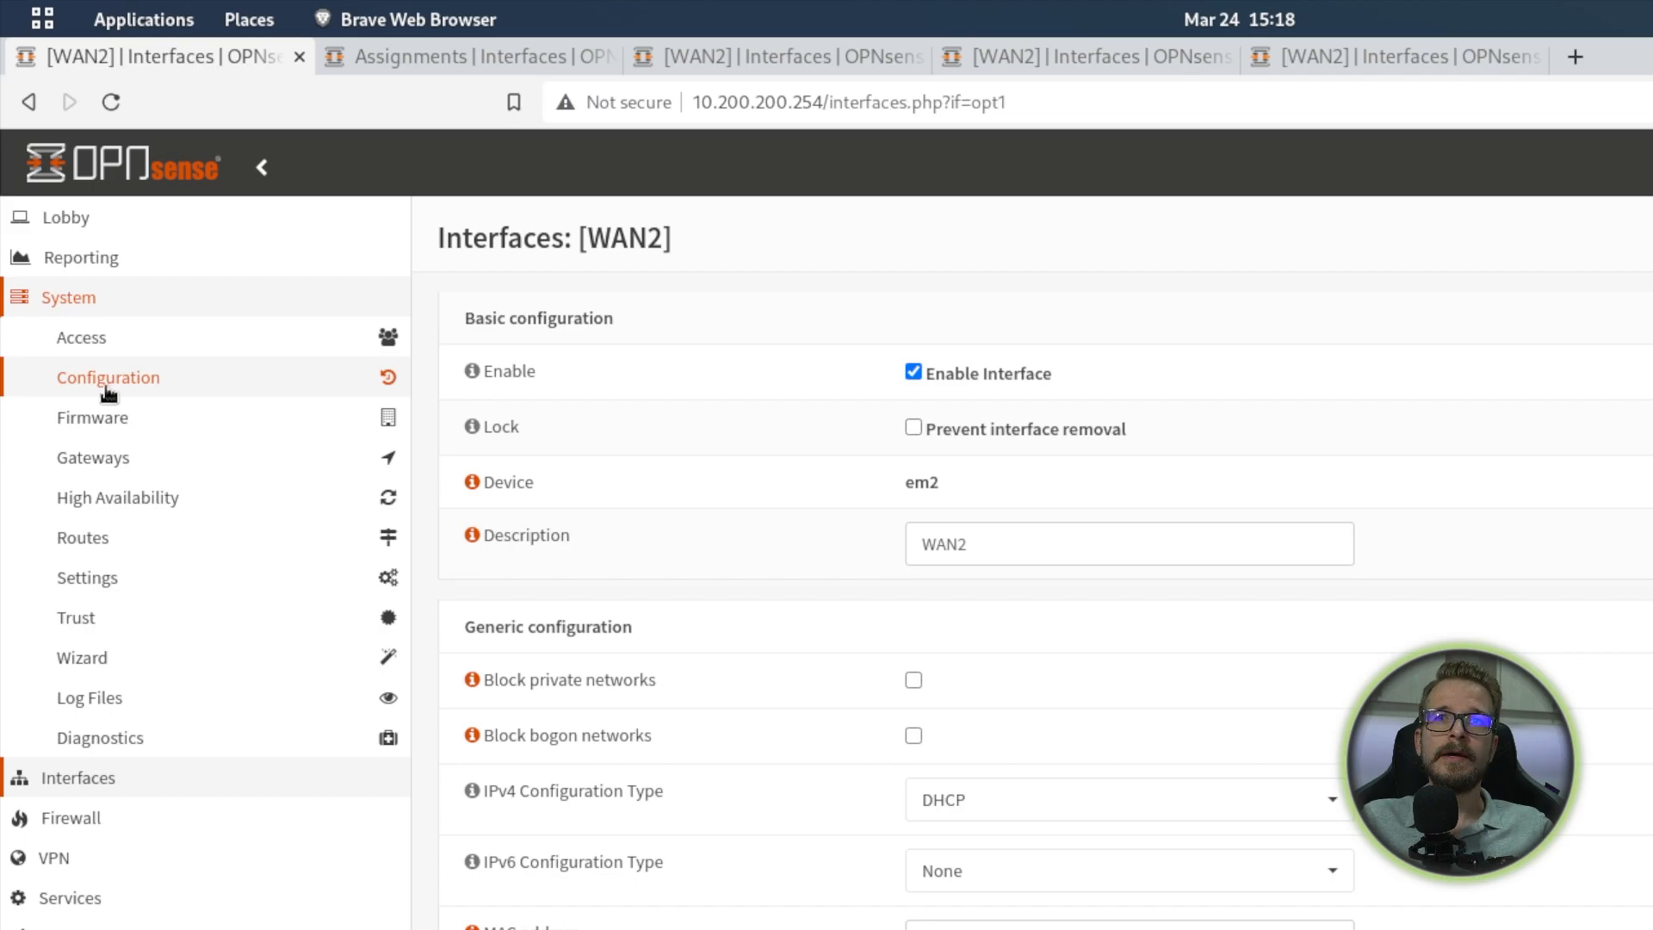
click(100, 474)
click(106, 502)
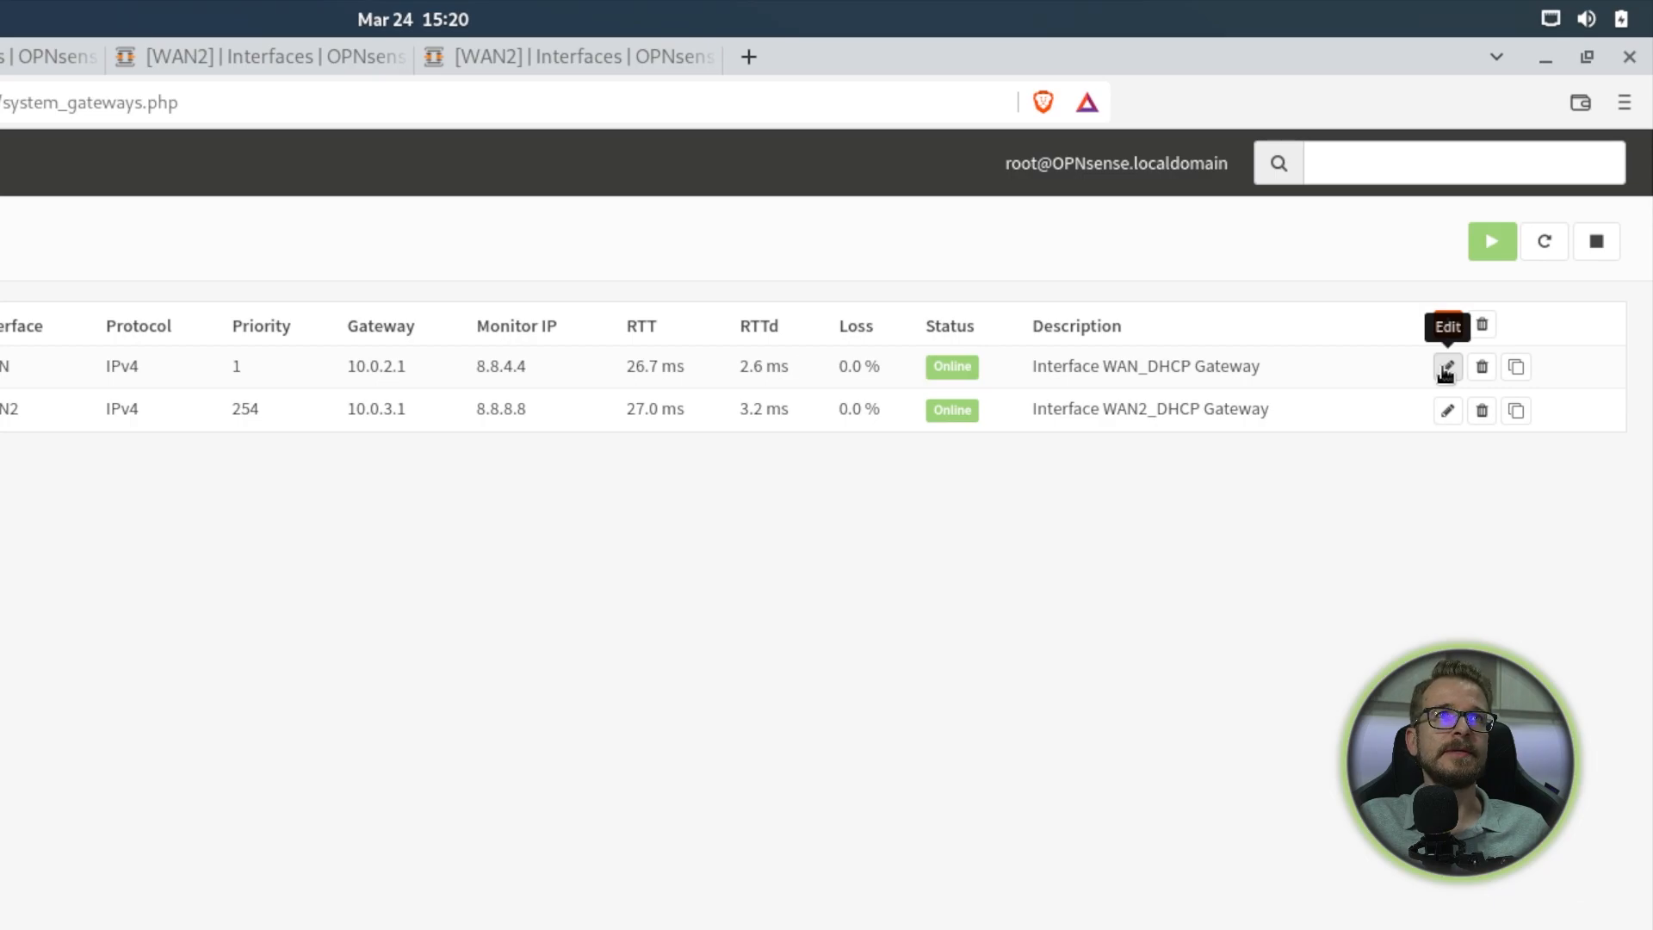
click(1445, 368)
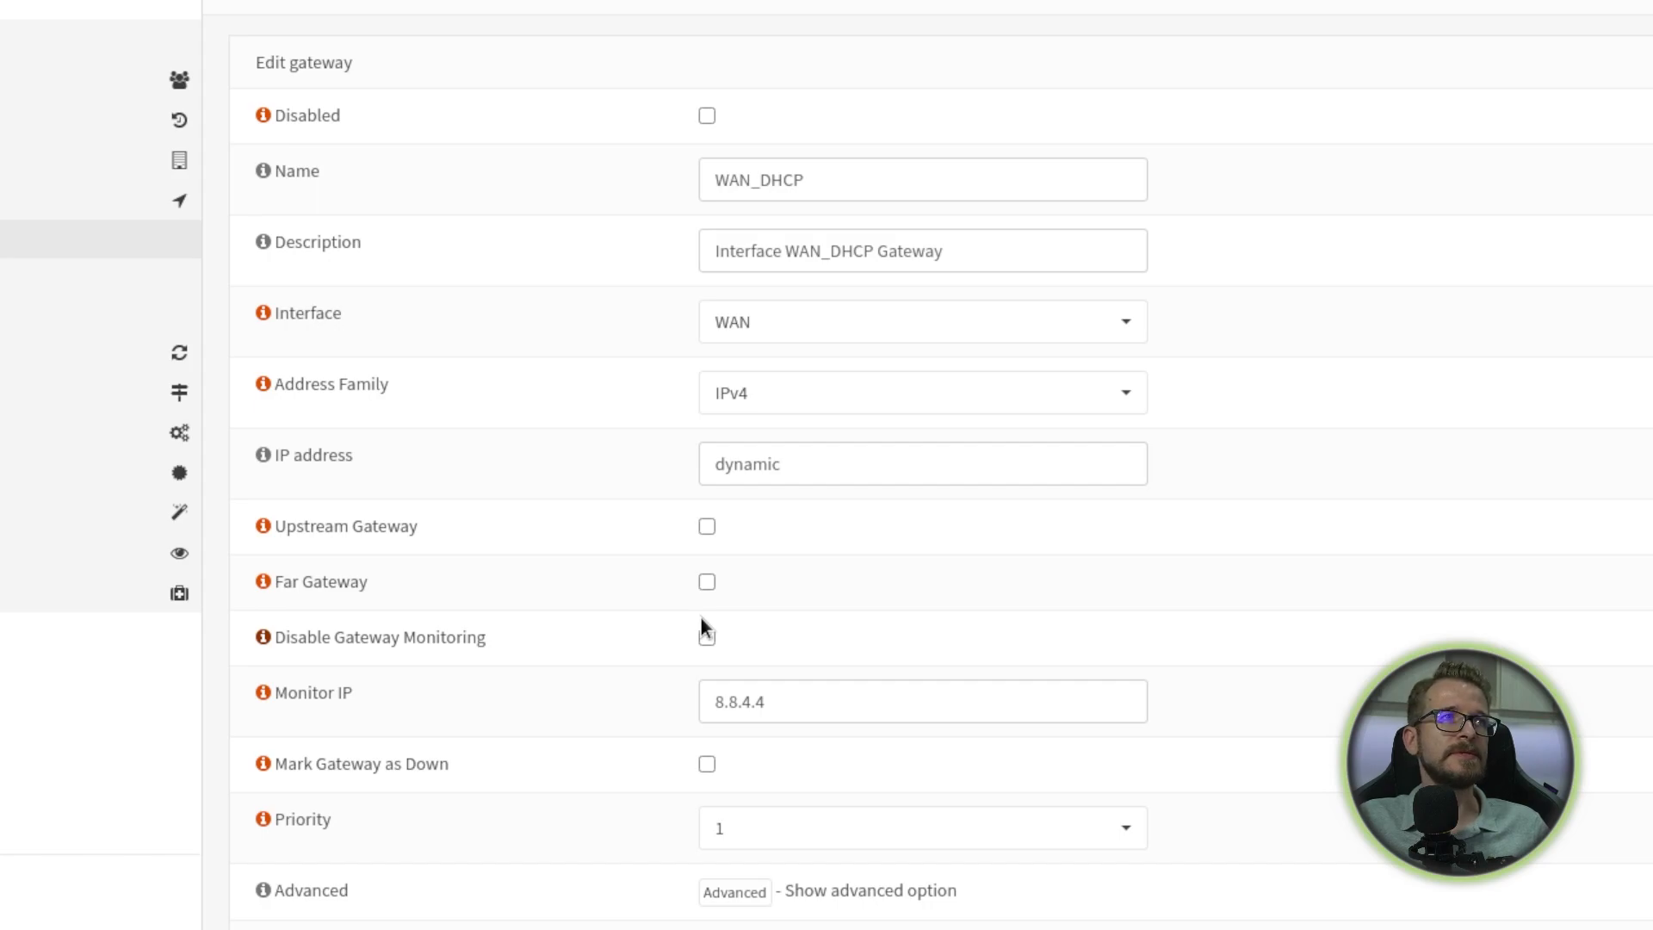
scroll(293, 671, down, 1)
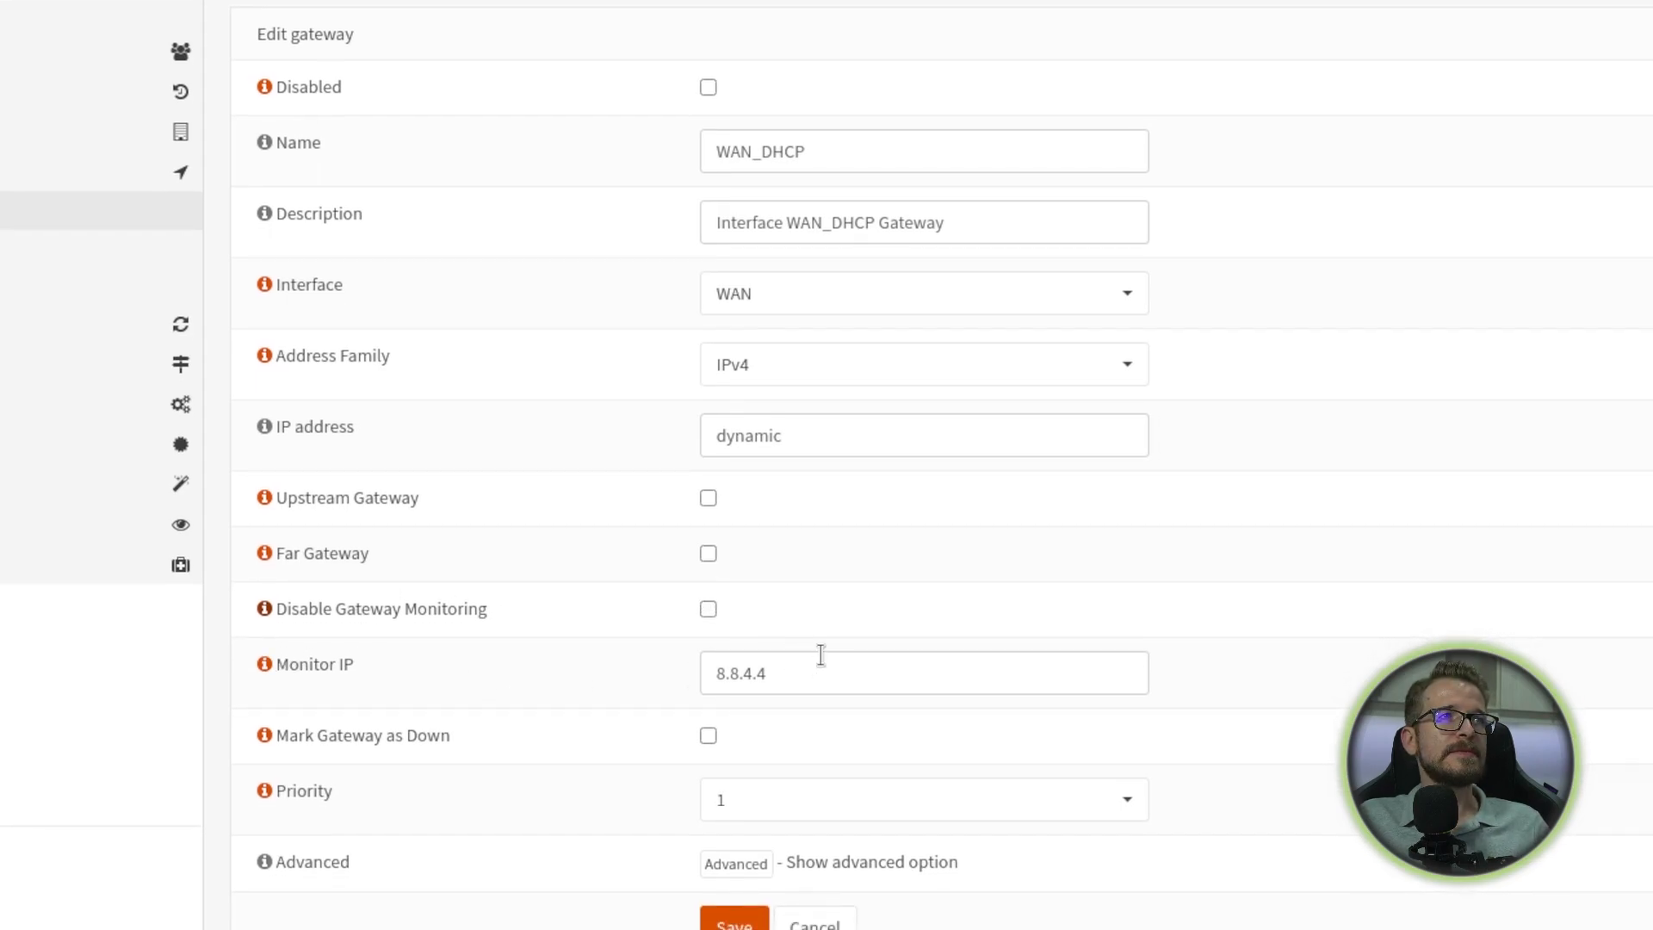
scroll(820, 654, down, 1)
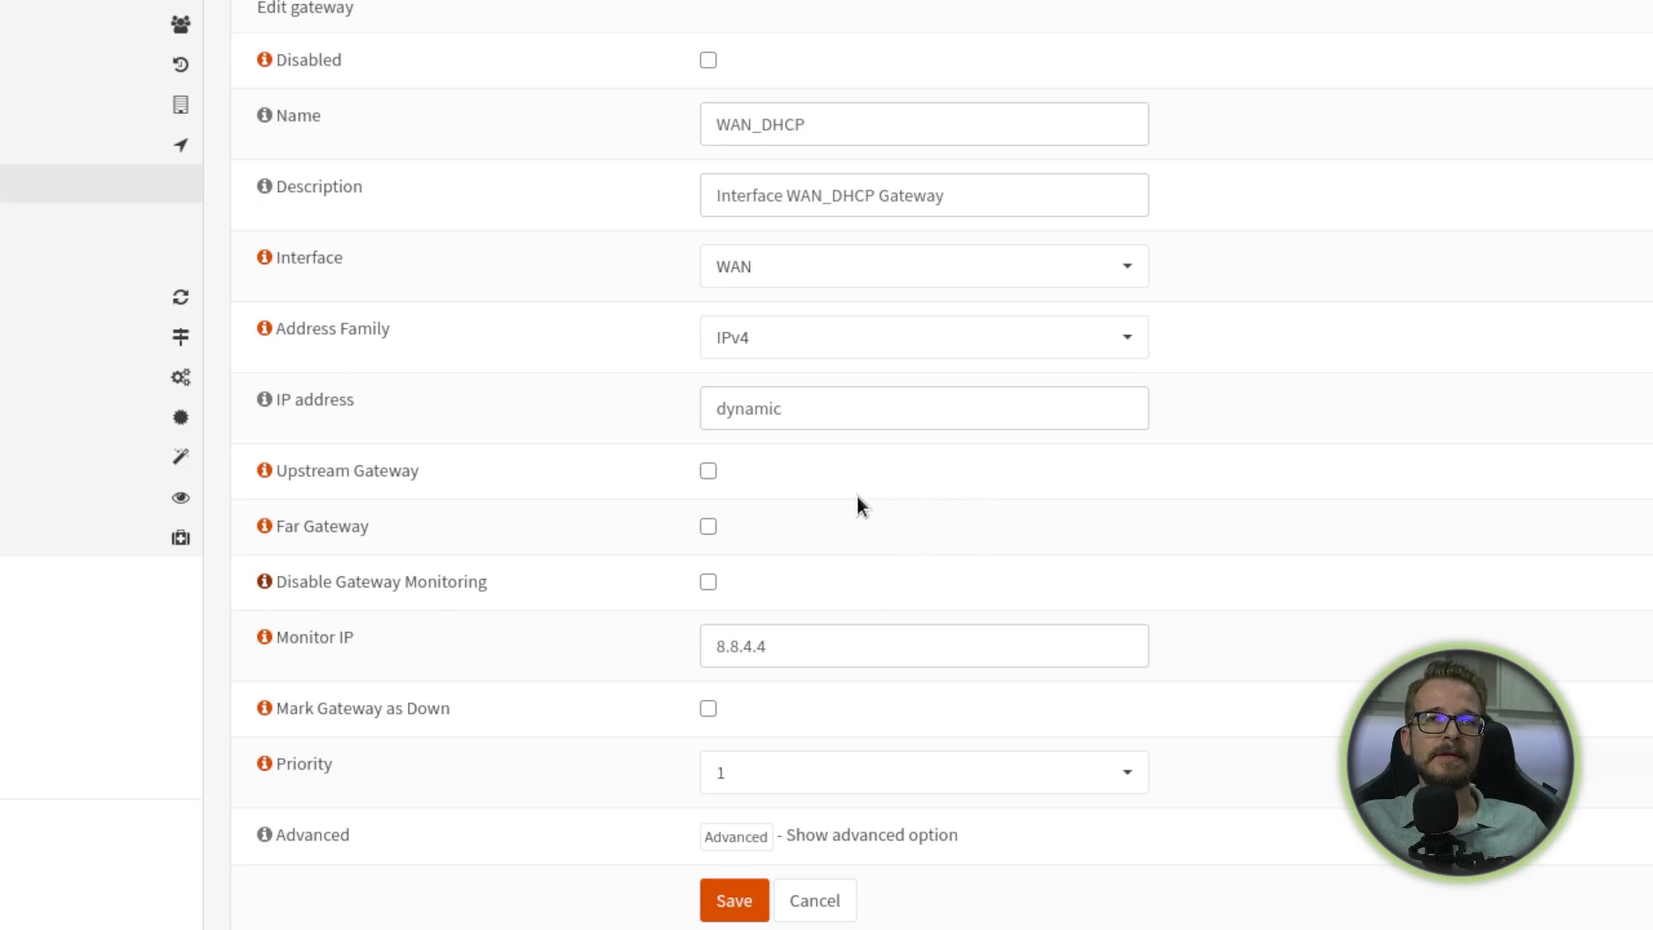
scroll(704, 702, down, 2)
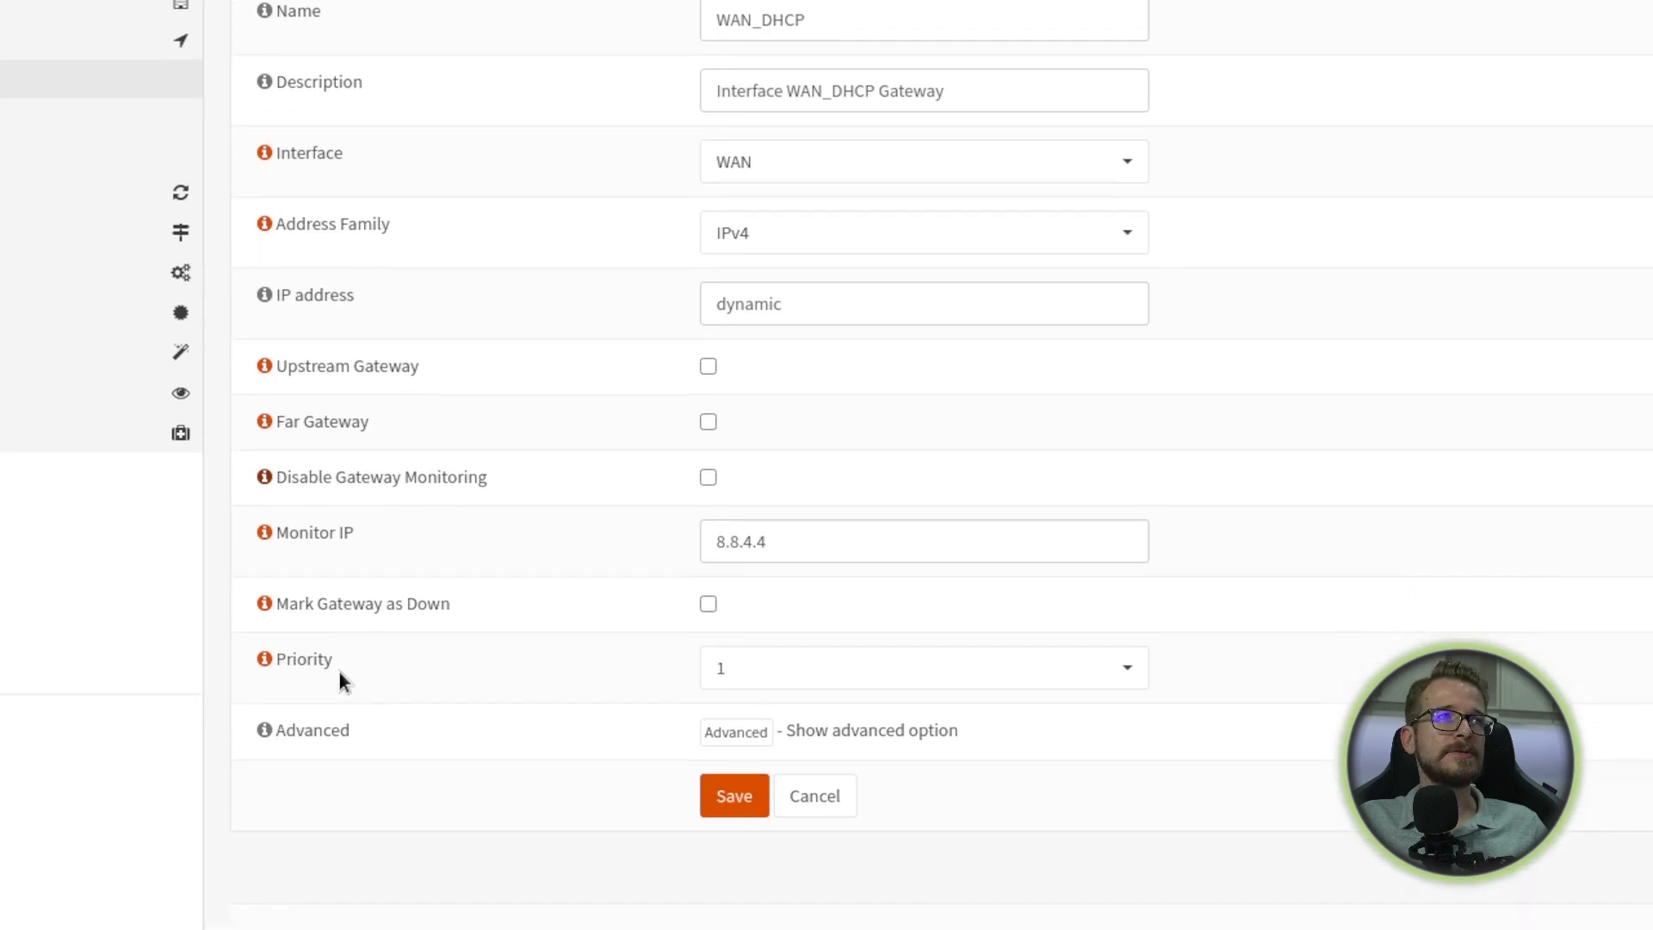
scroll(602, 669, down, 1)
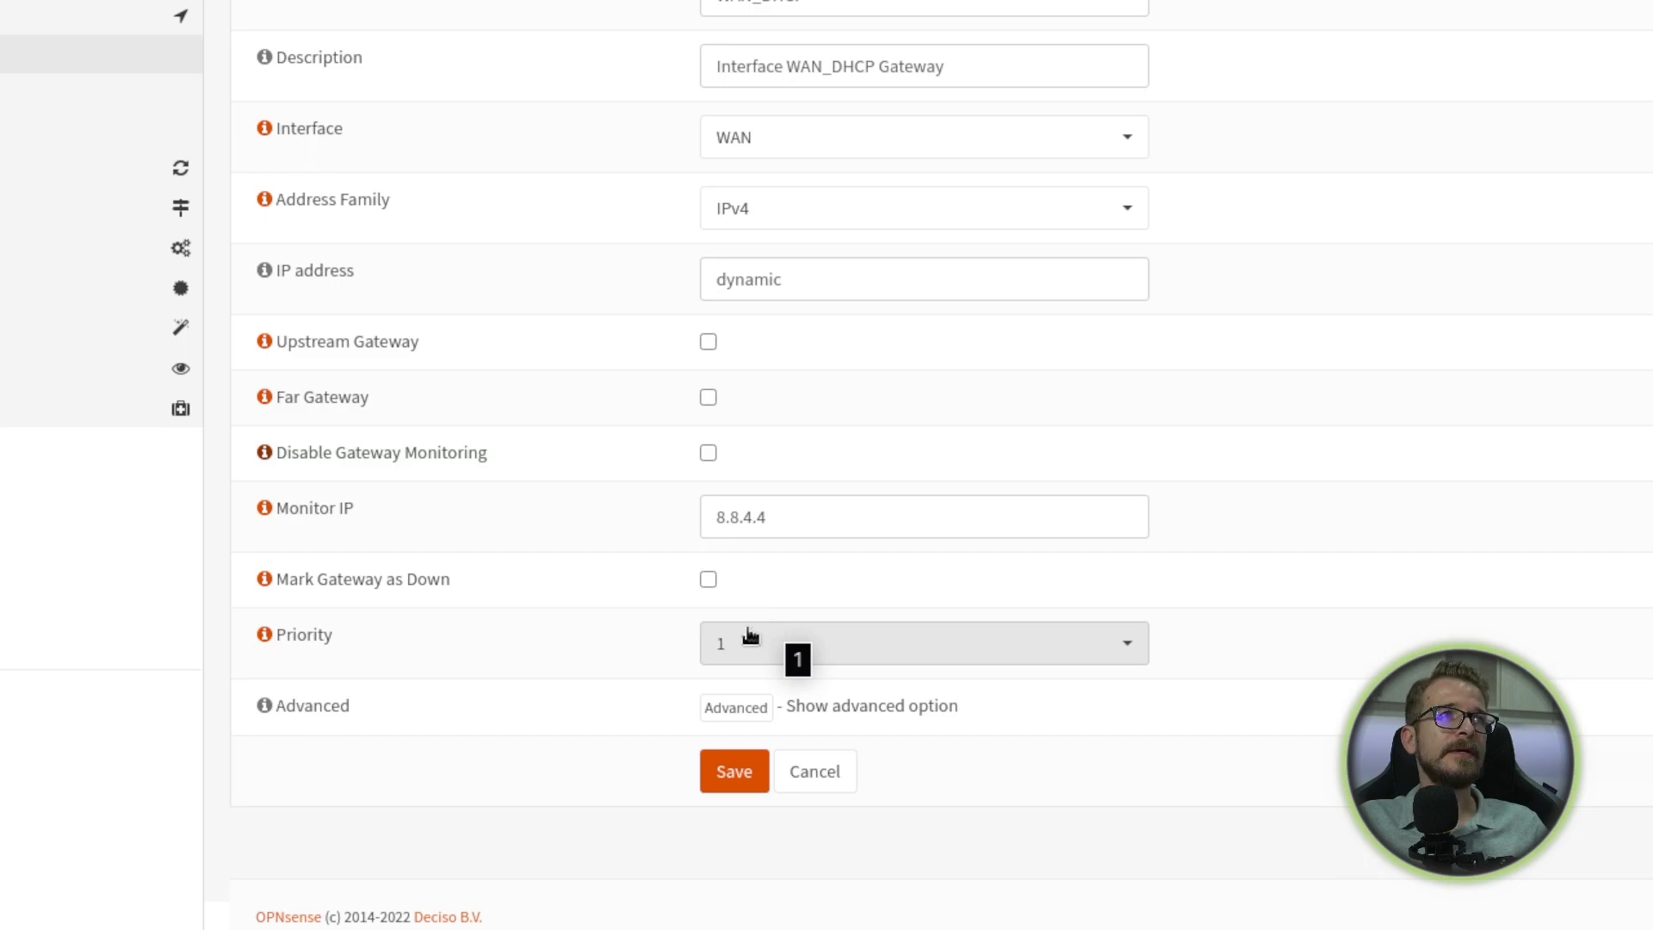
scroll(699, 688, down, 1)
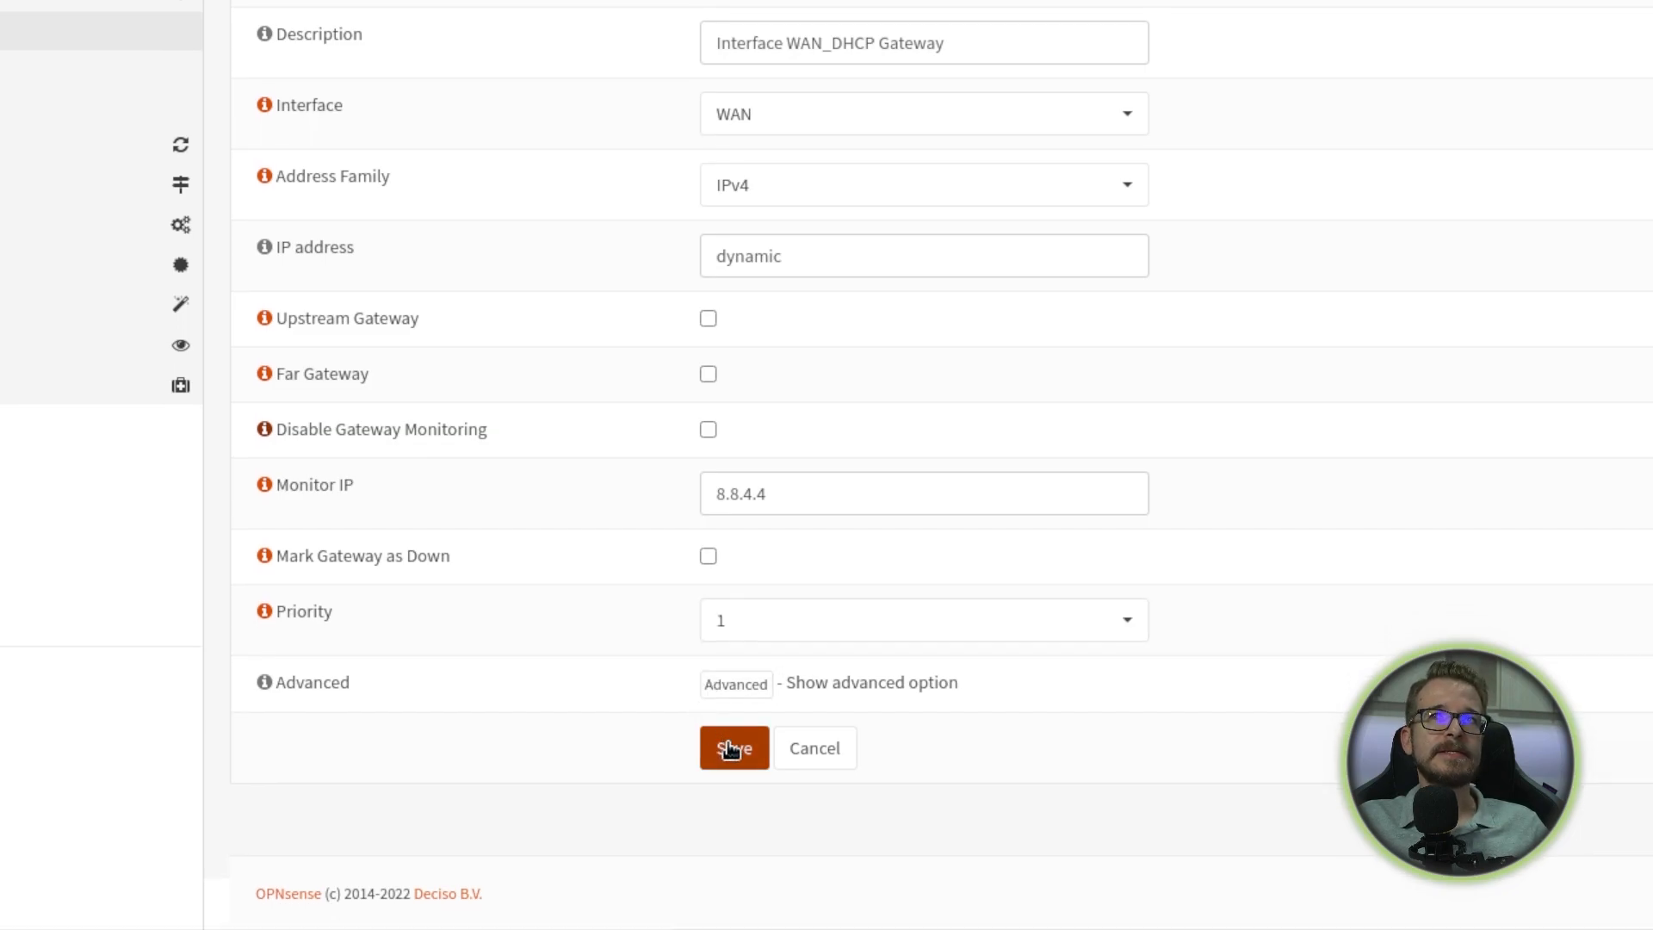
click(847, 749)
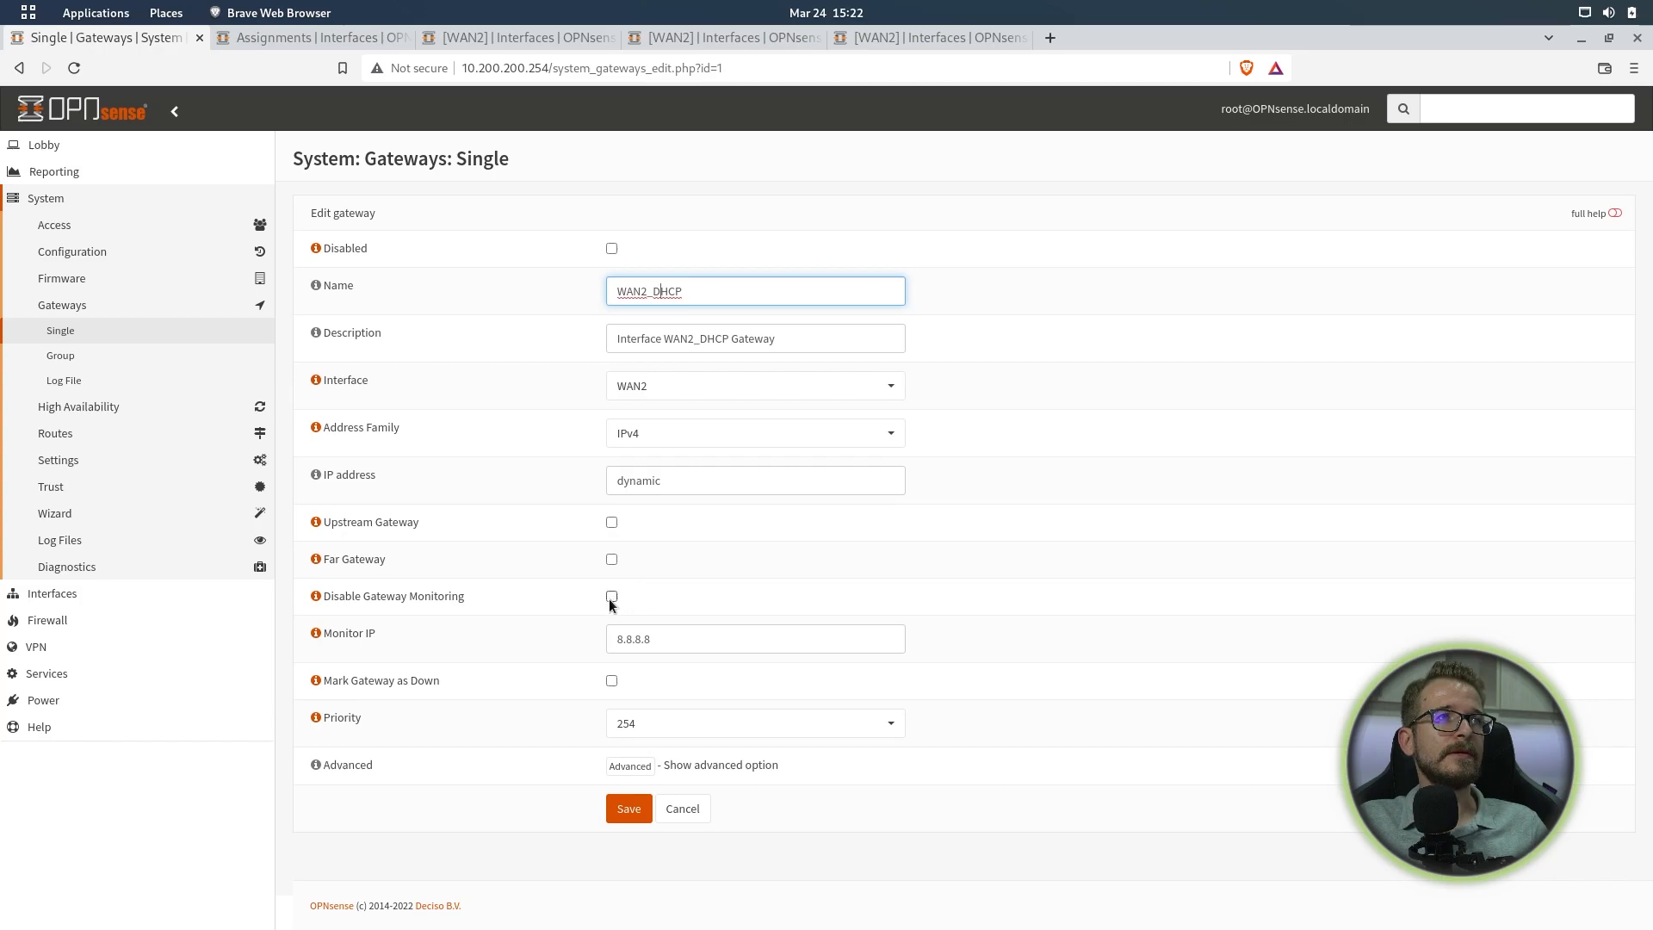
- Examine the WAN2_DHCP gateway's monitoring option, monitor IP and priority, and close it without saving
click(408, 640)
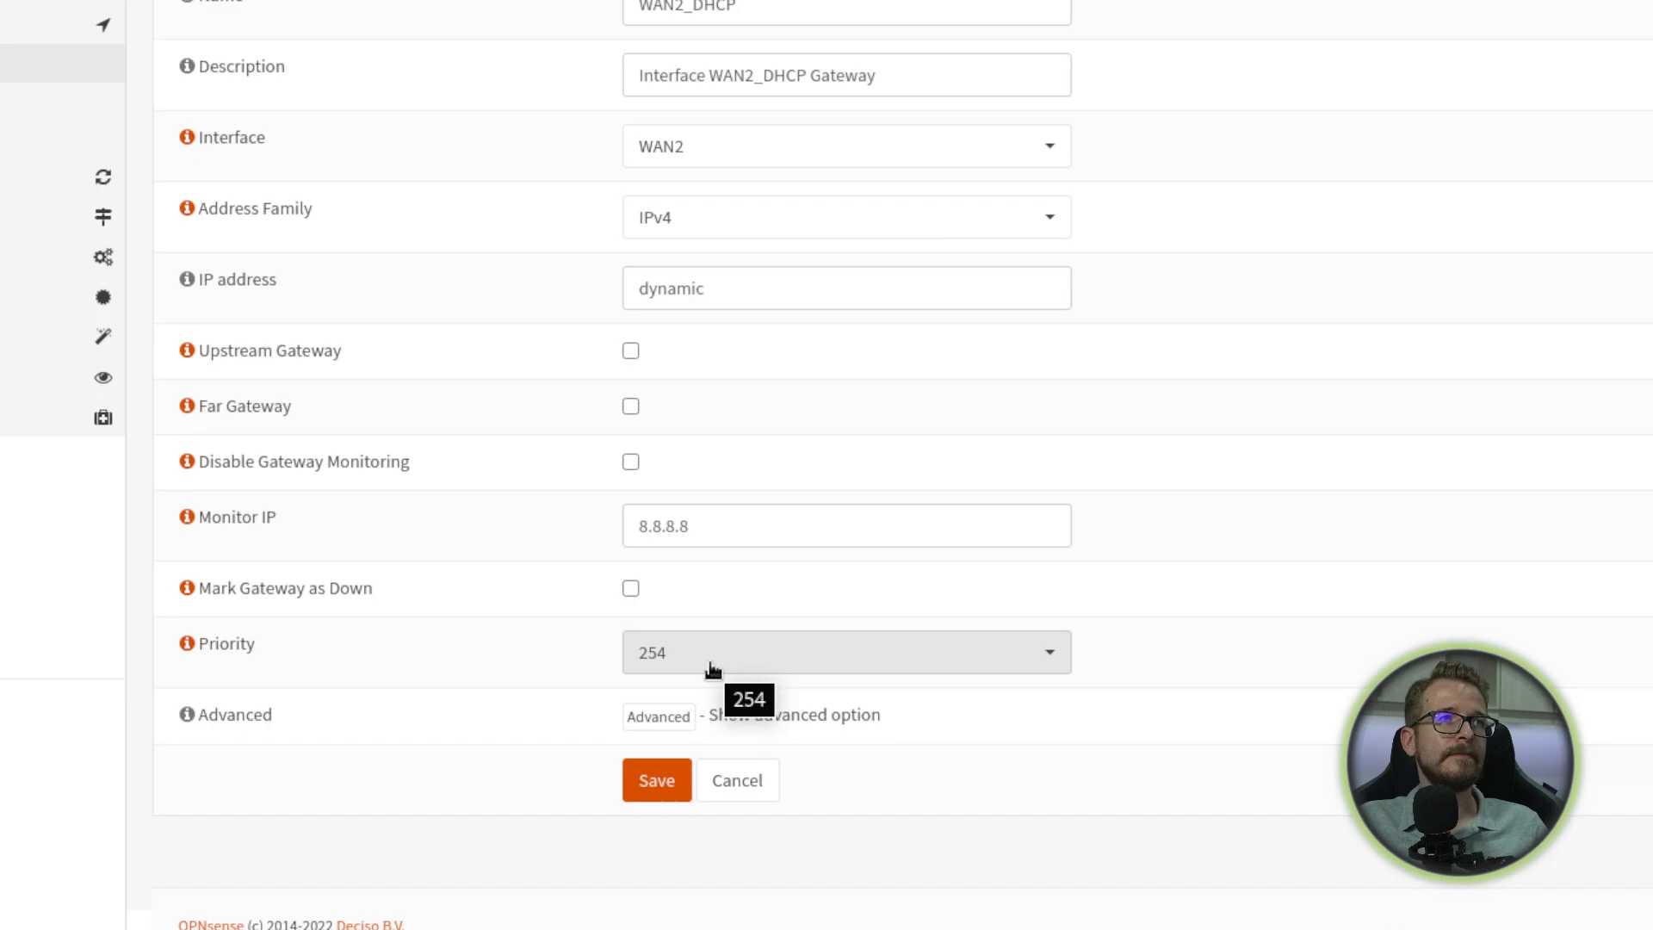
scroll(682, 683, down, 1)
click(745, 750)
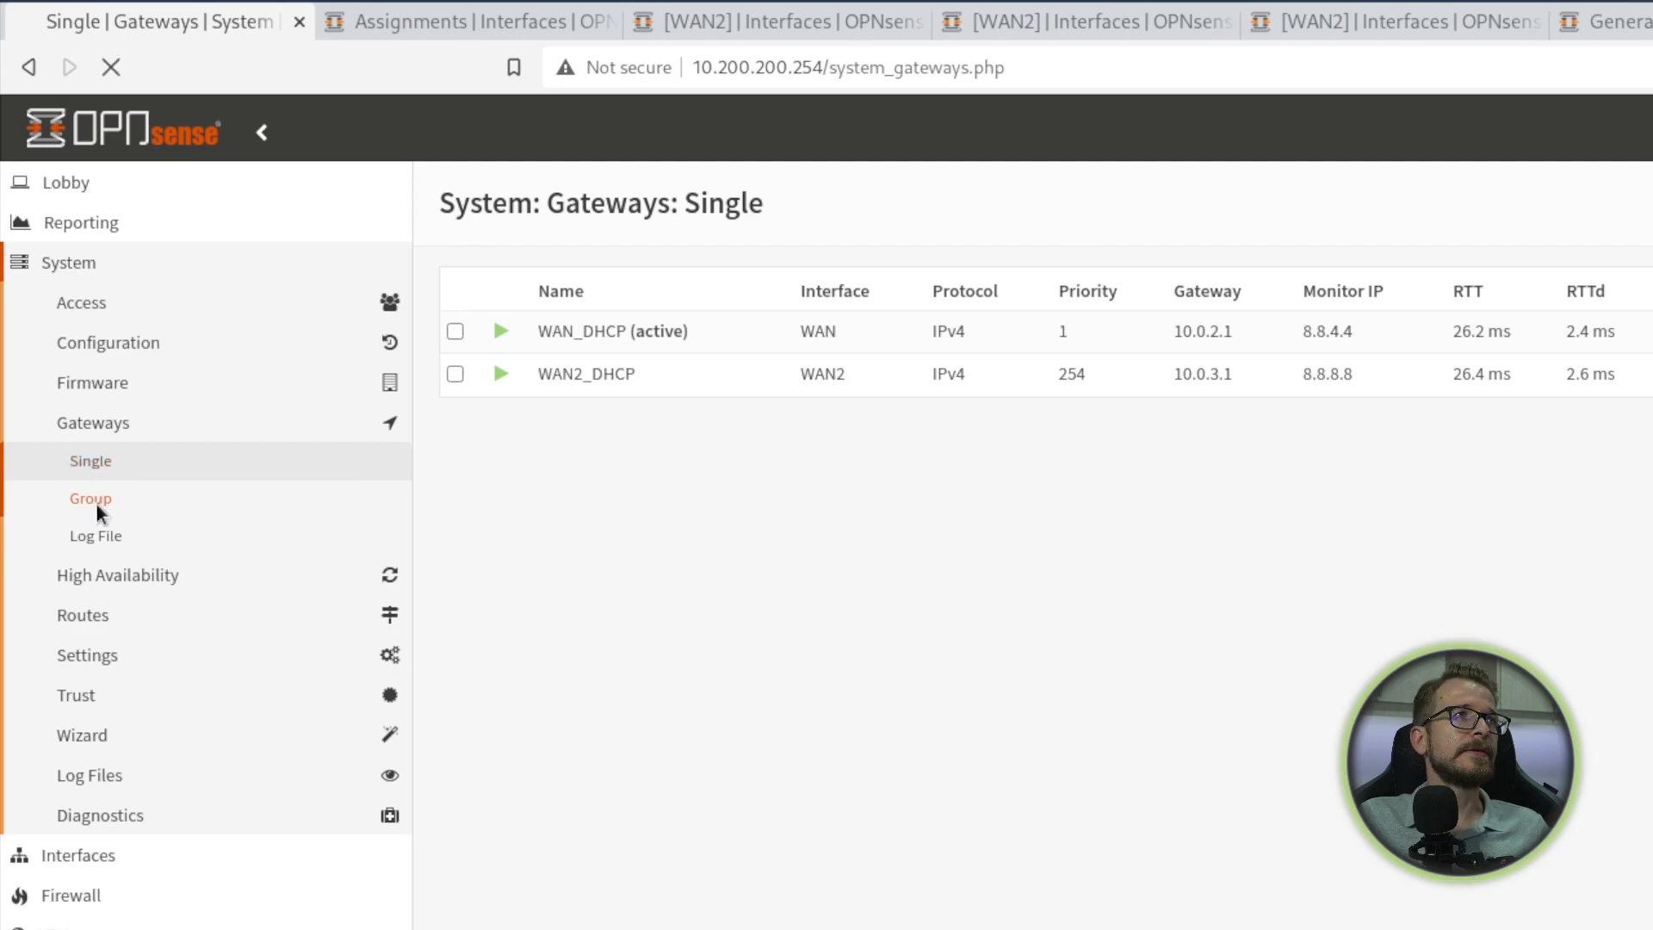
- Open the GW_GROUP gateway group and examine its name, gateway tiers and trigger level options, keeping Packet Loss selected
click(97, 507)
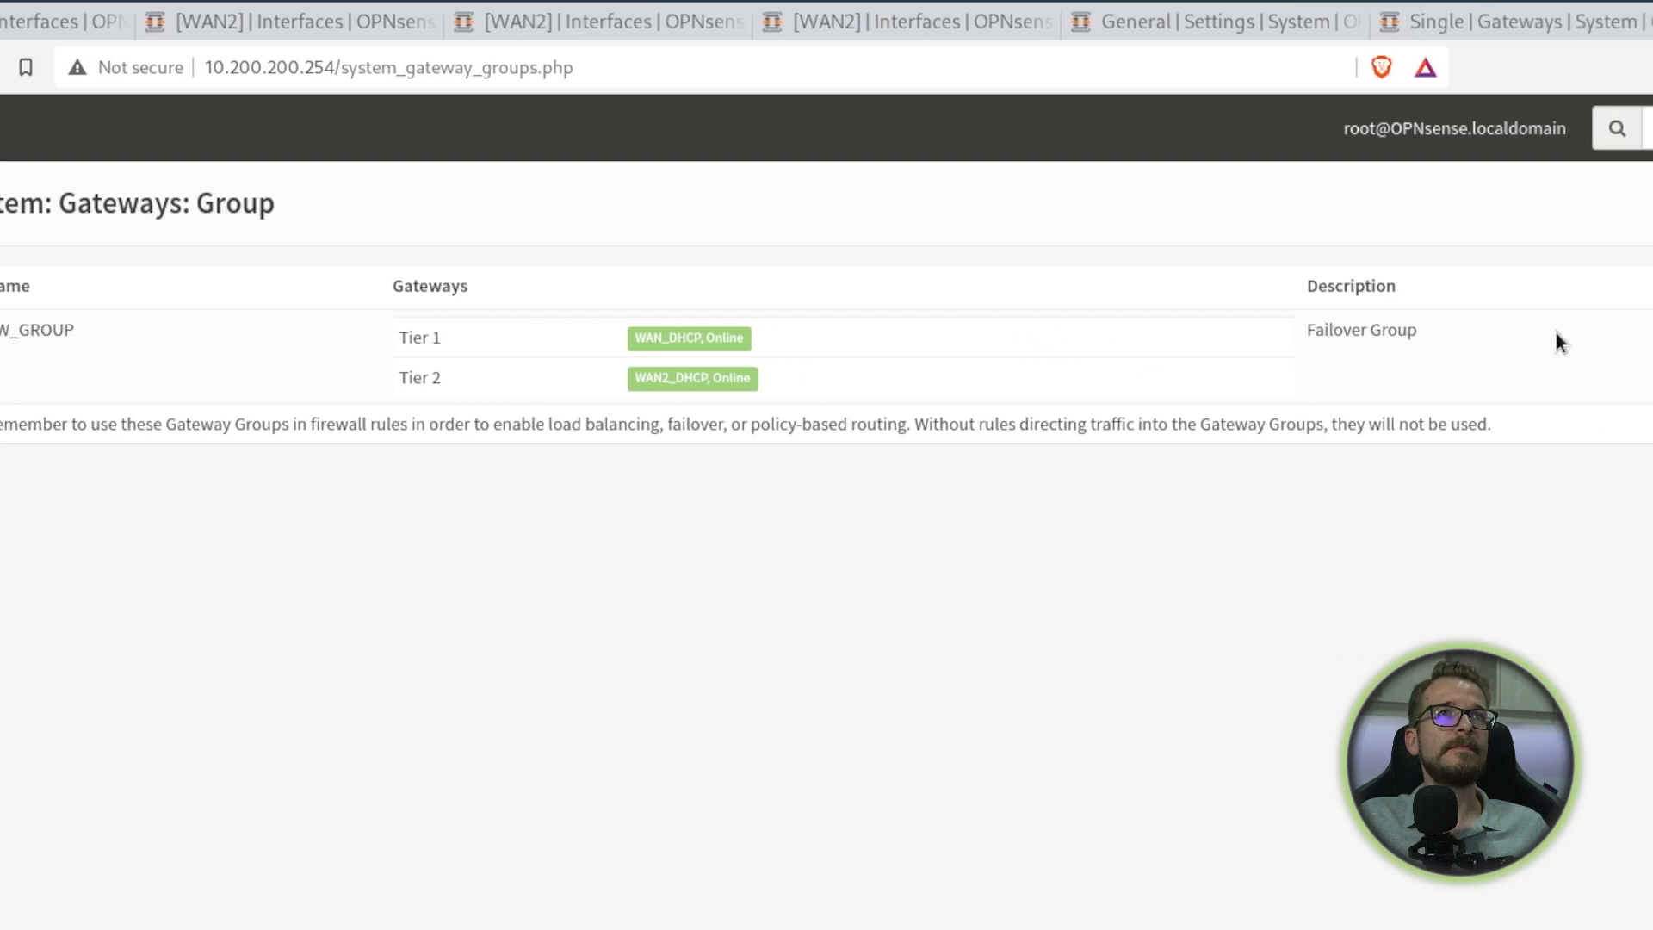
click(1472, 336)
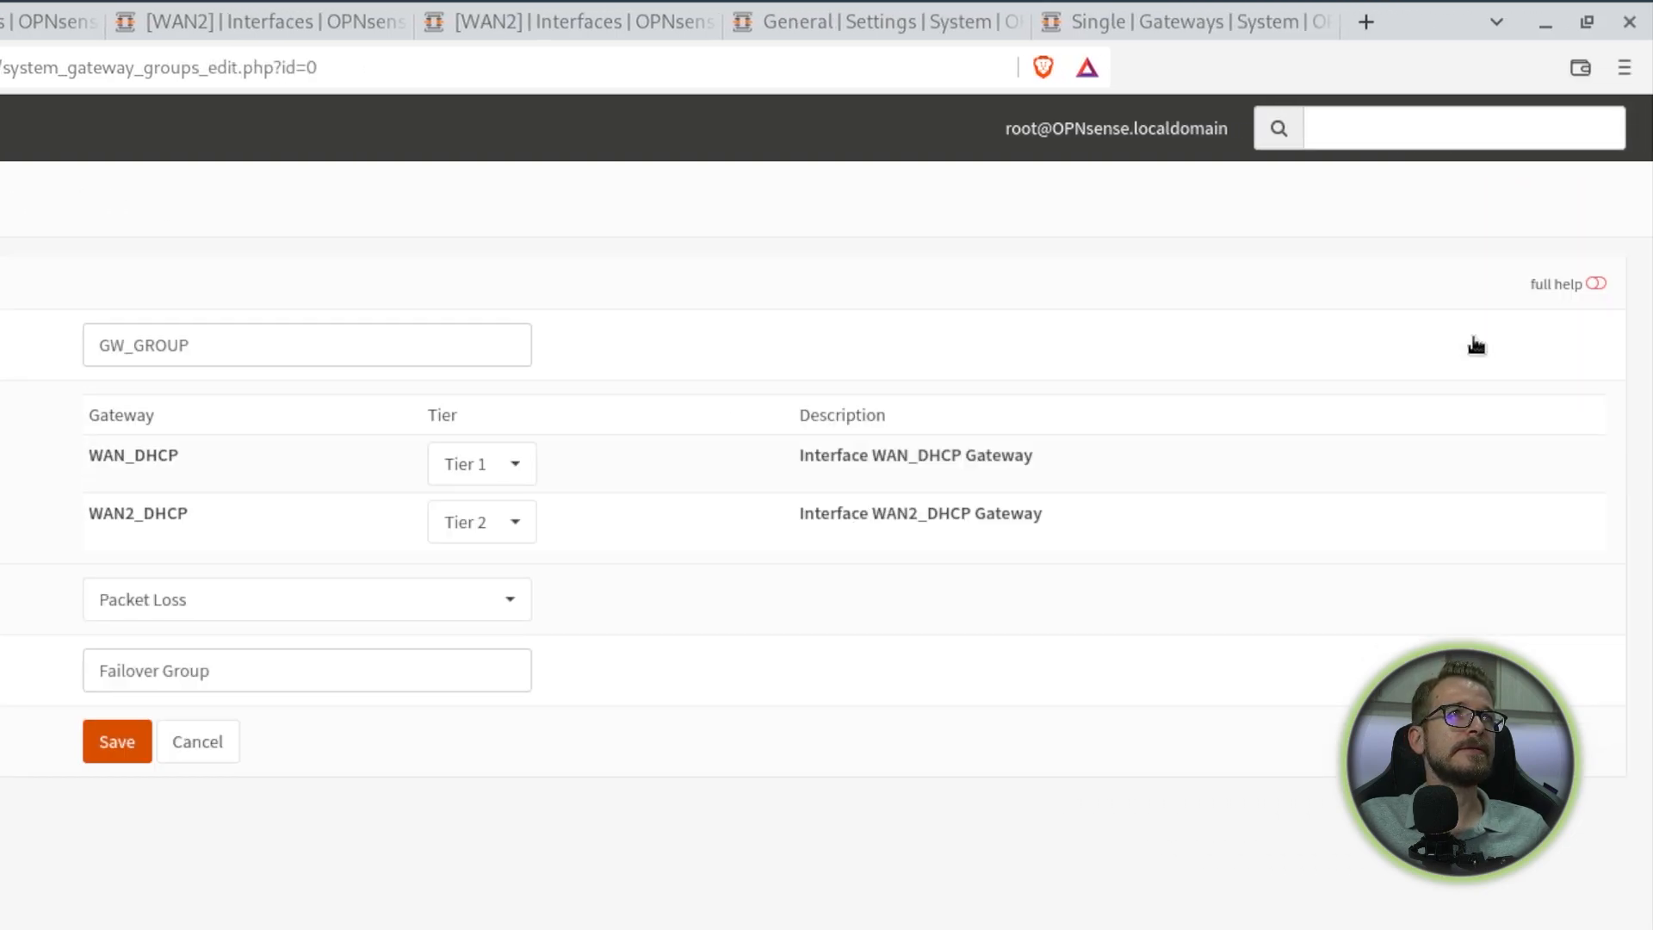
click(306, 349)
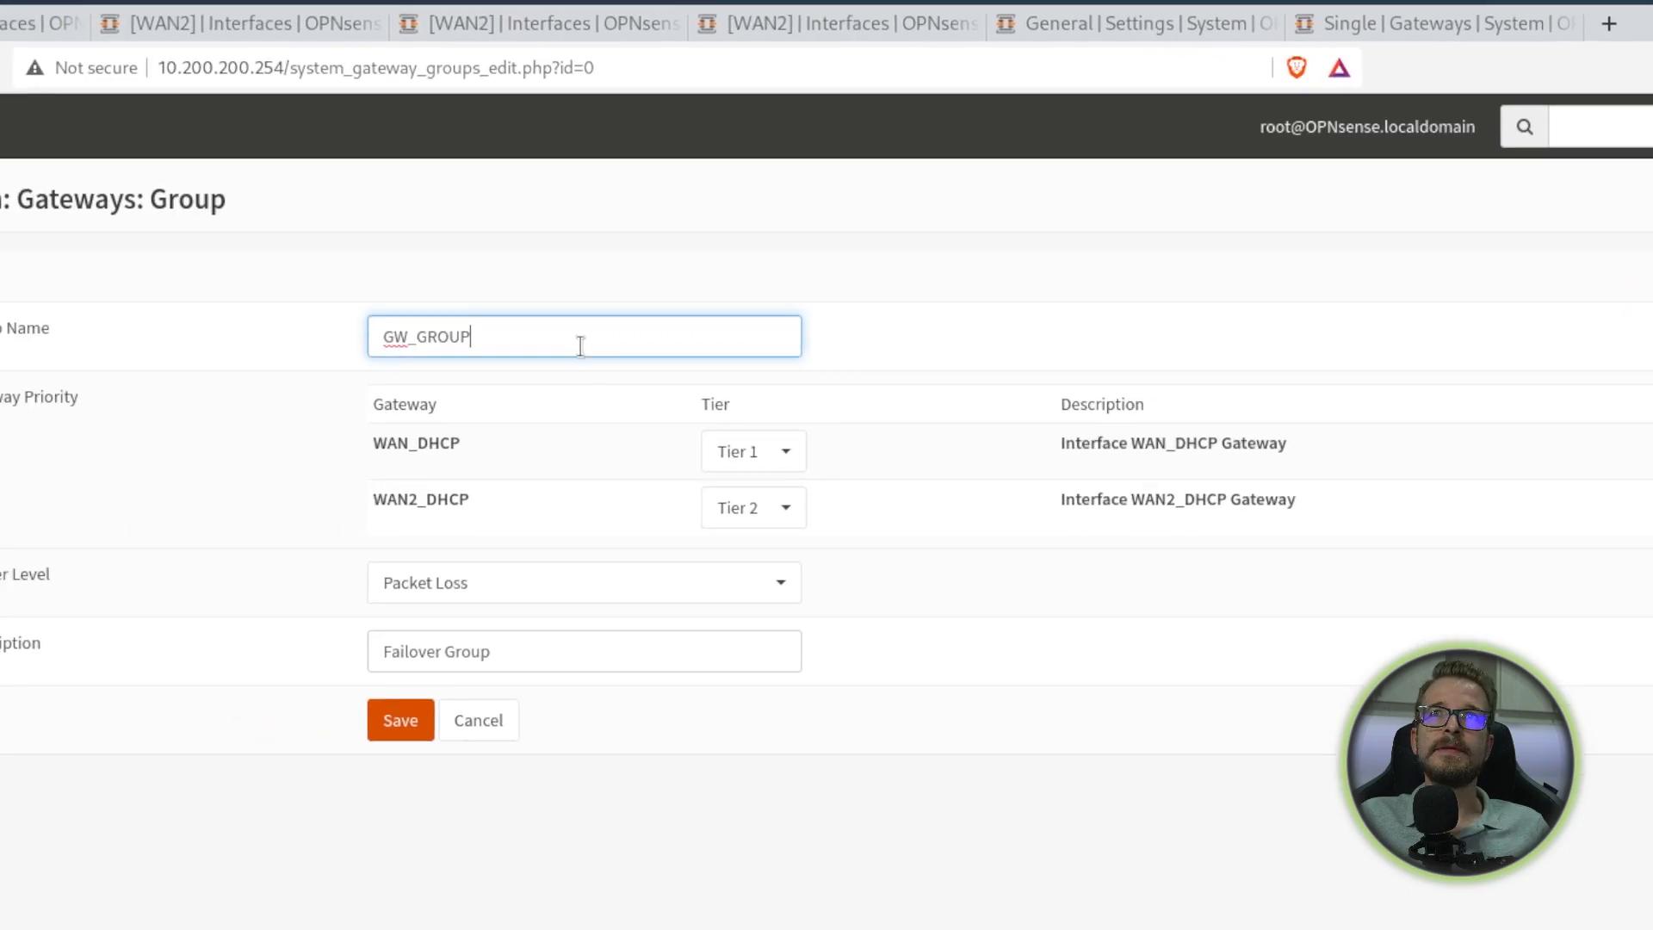
click(341, 315)
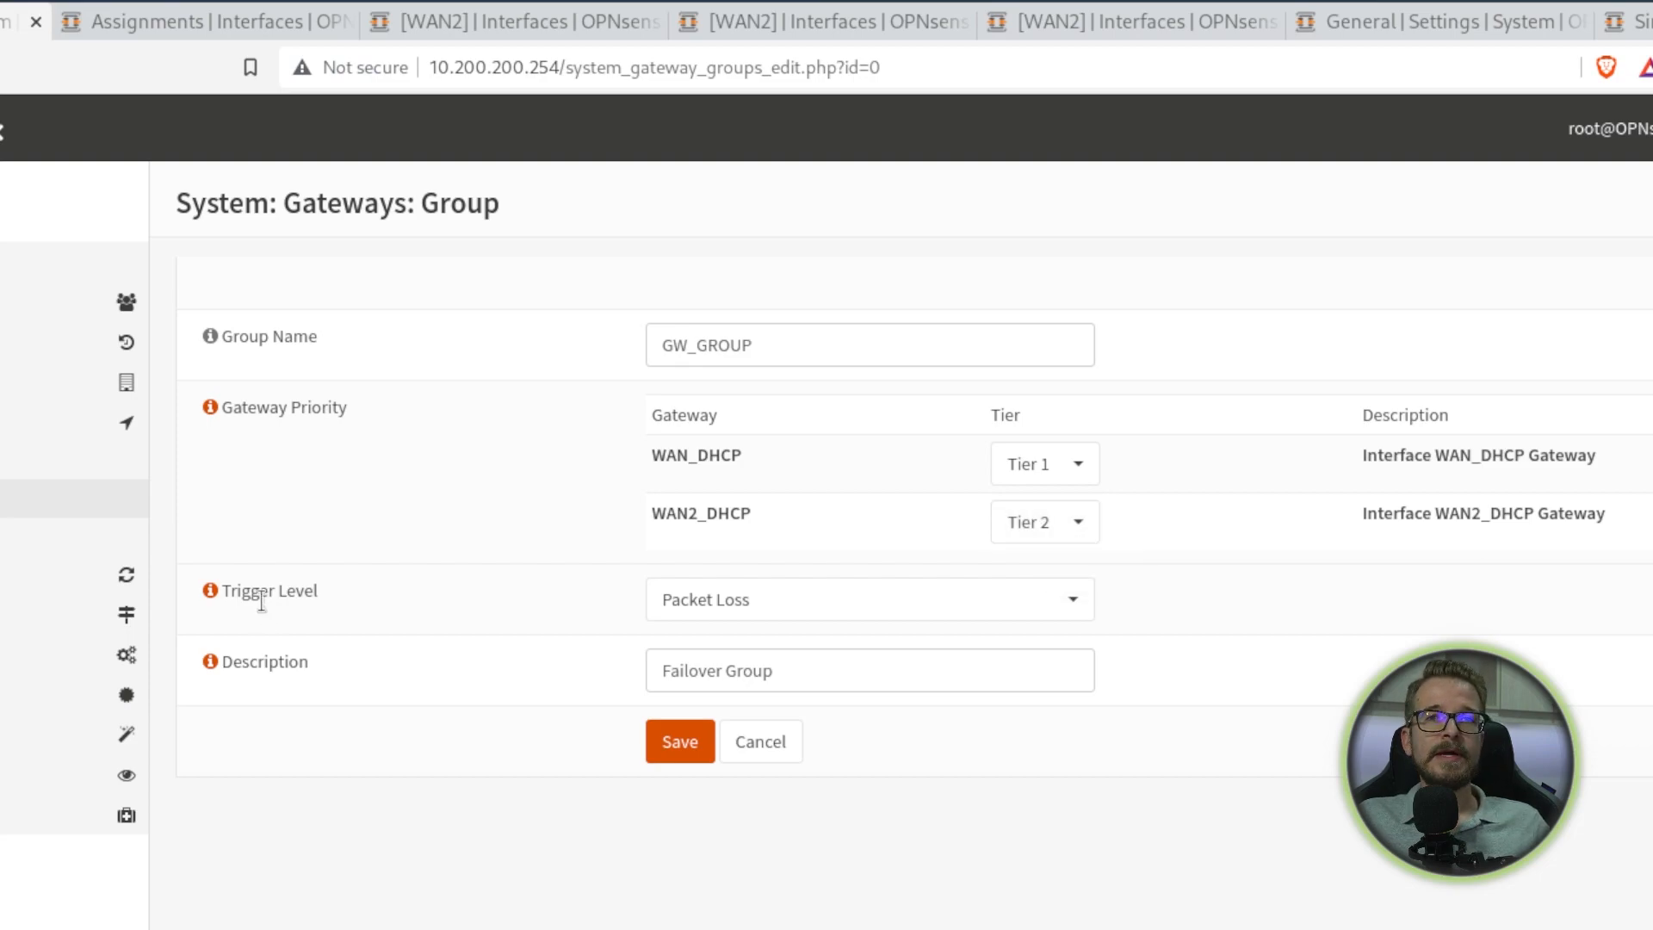
click(1082, 619)
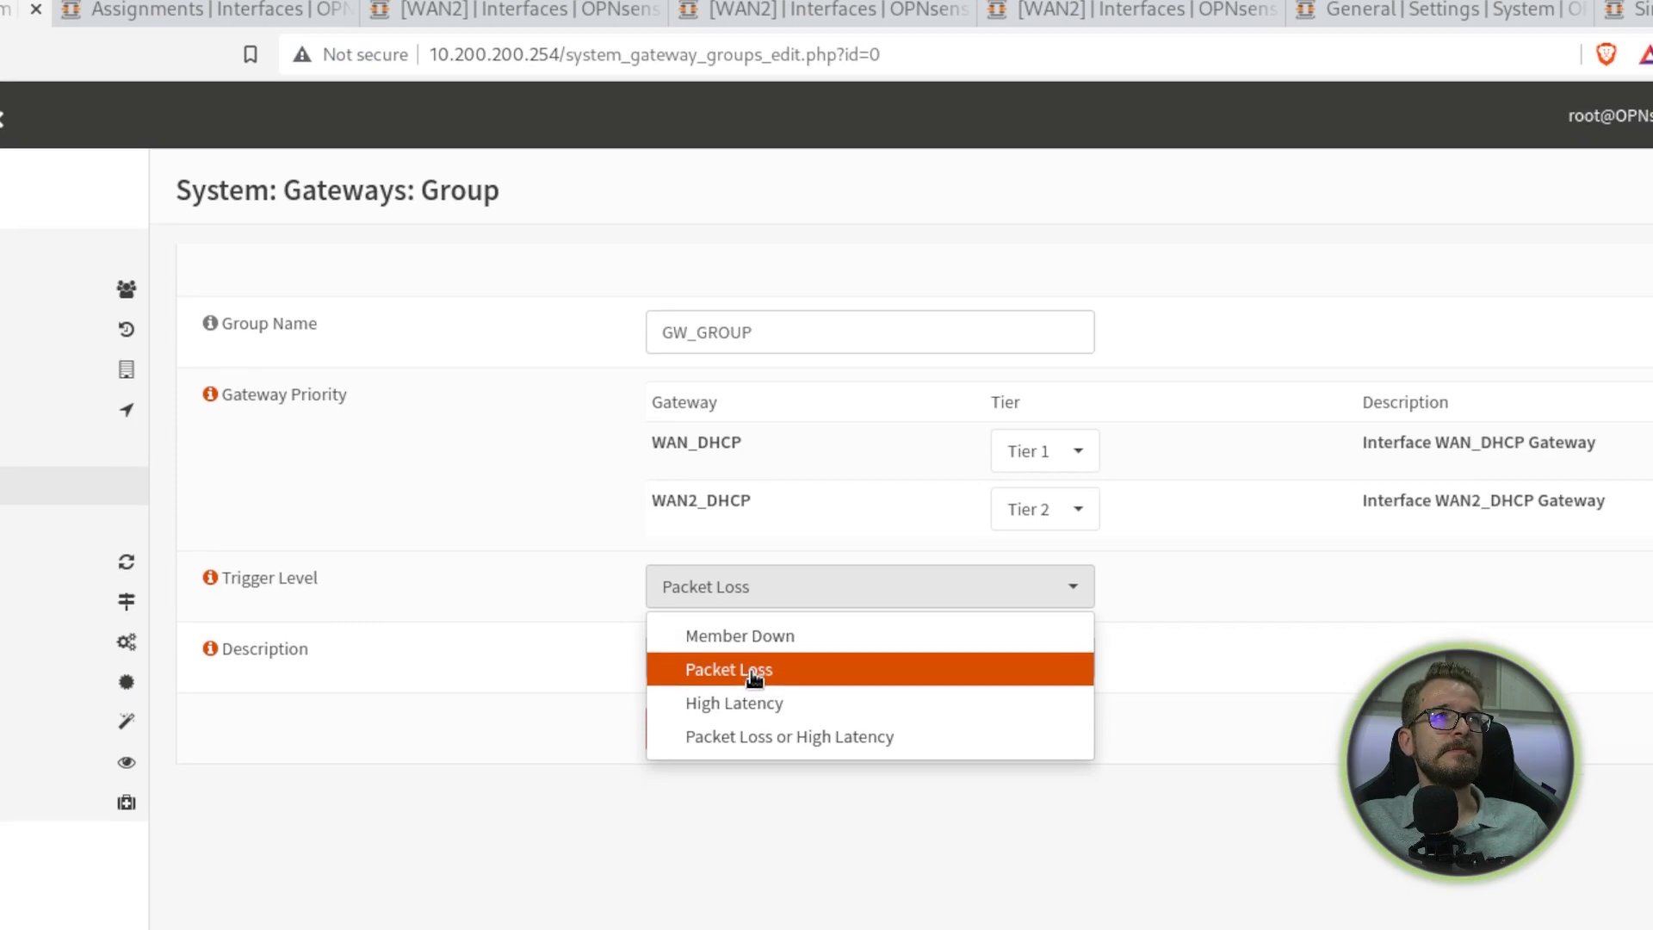
click(753, 675)
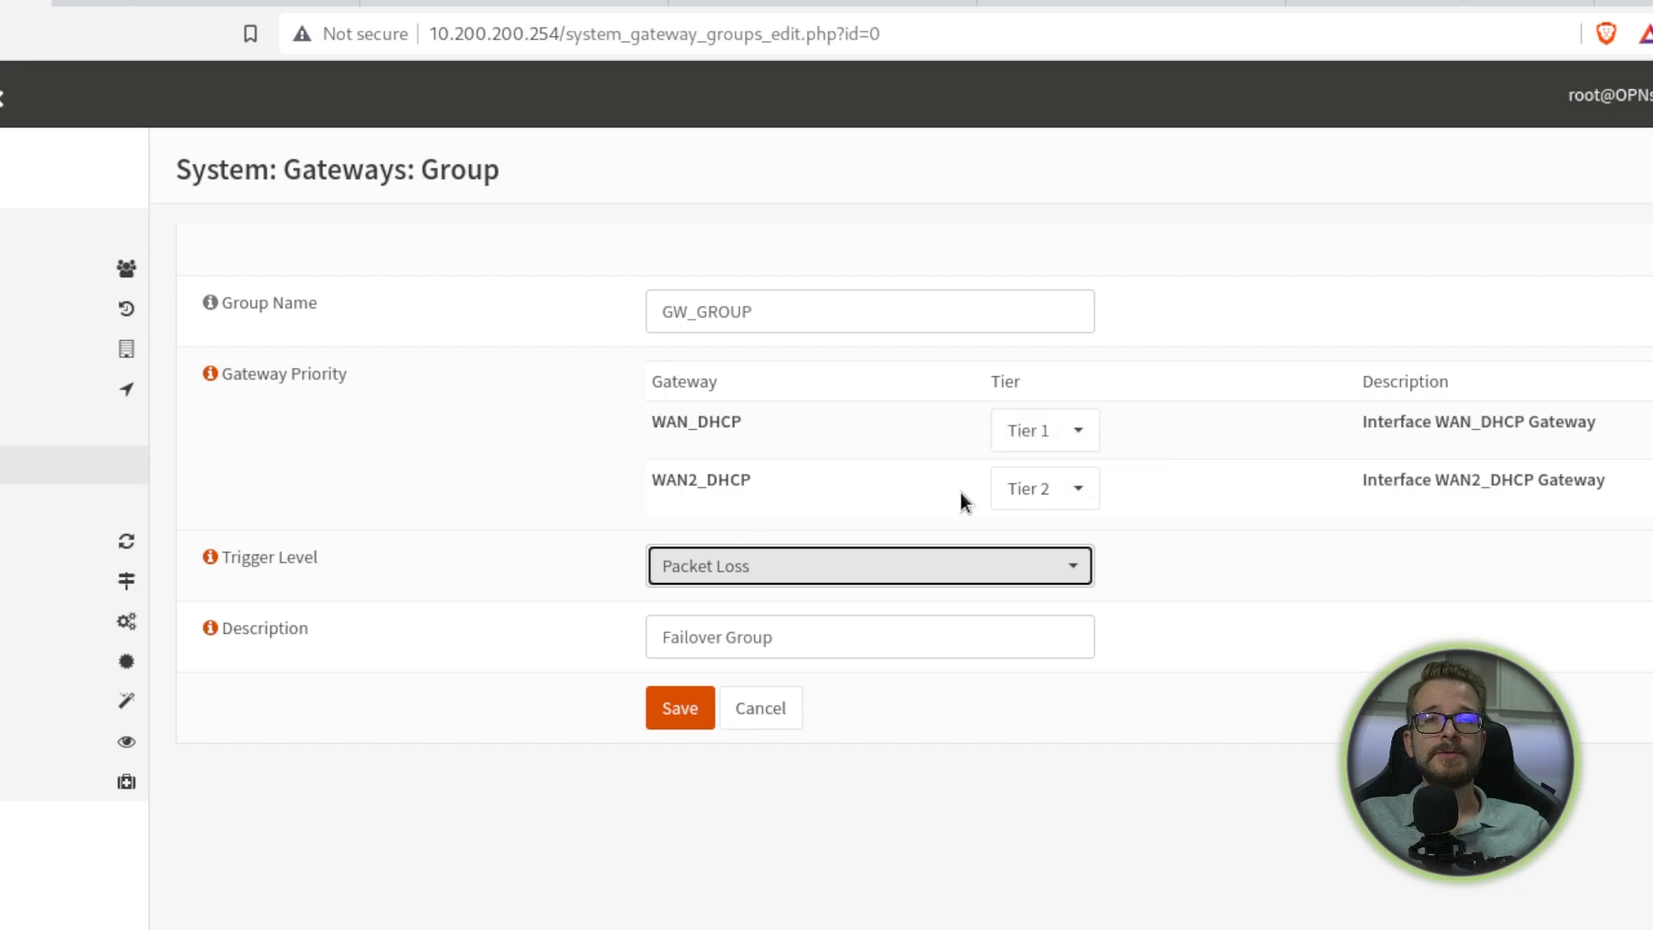
- Try setting the WAN2_DHCP gateway to Tier 1 in the group, and leave without saving
click(1047, 490)
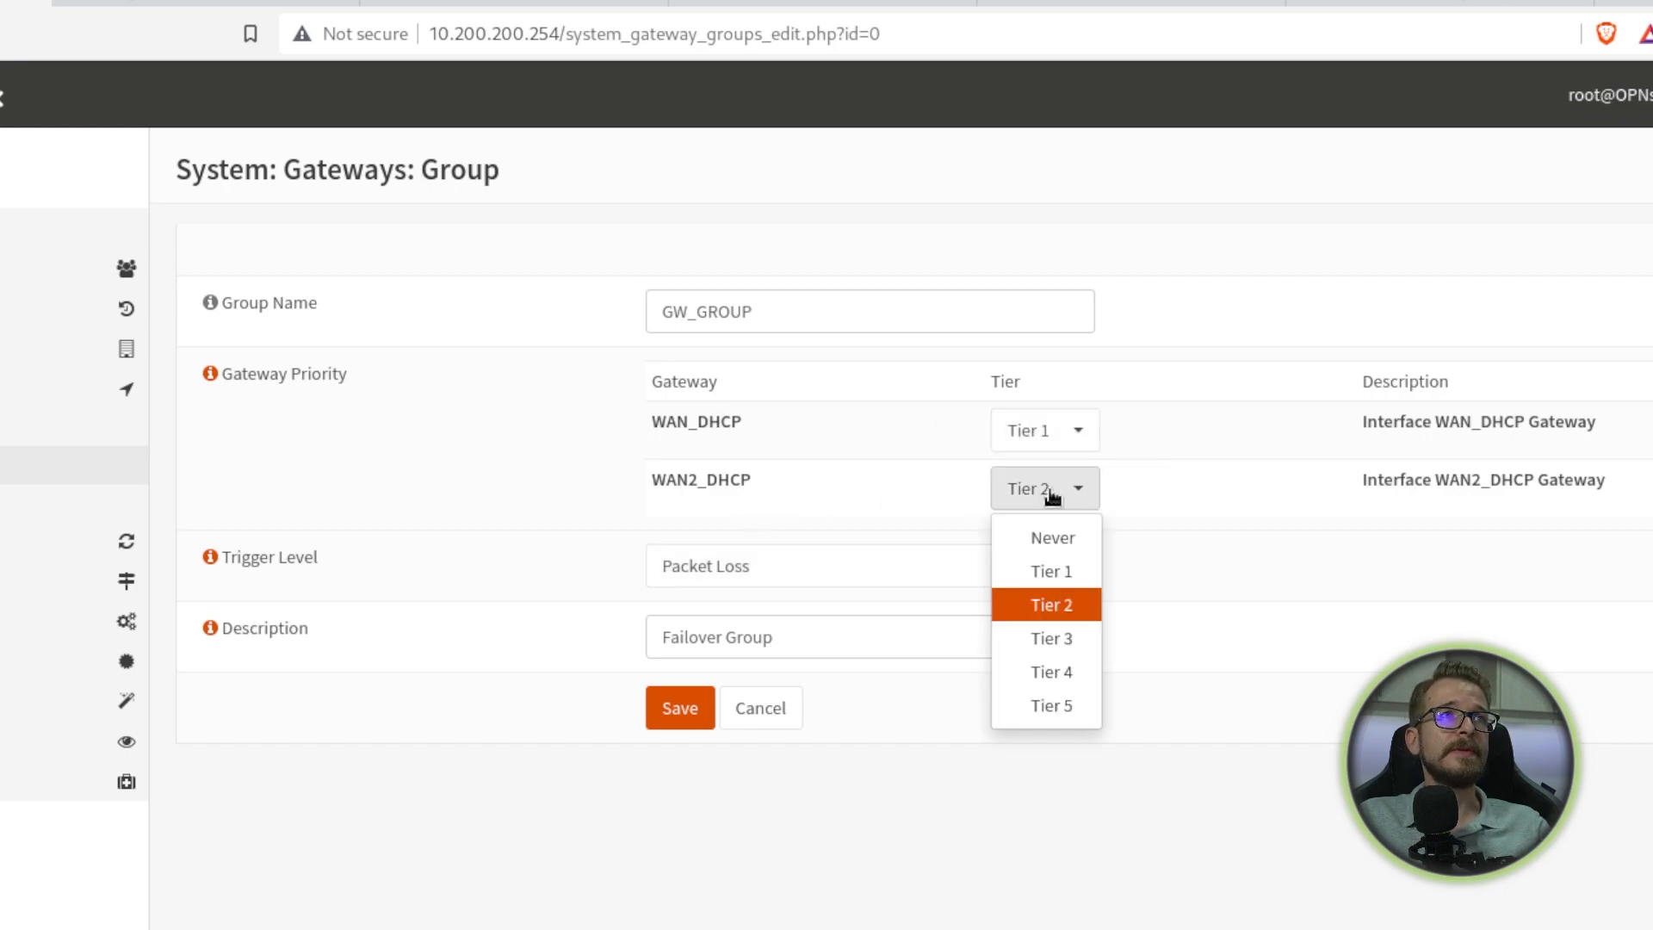
click(1057, 572)
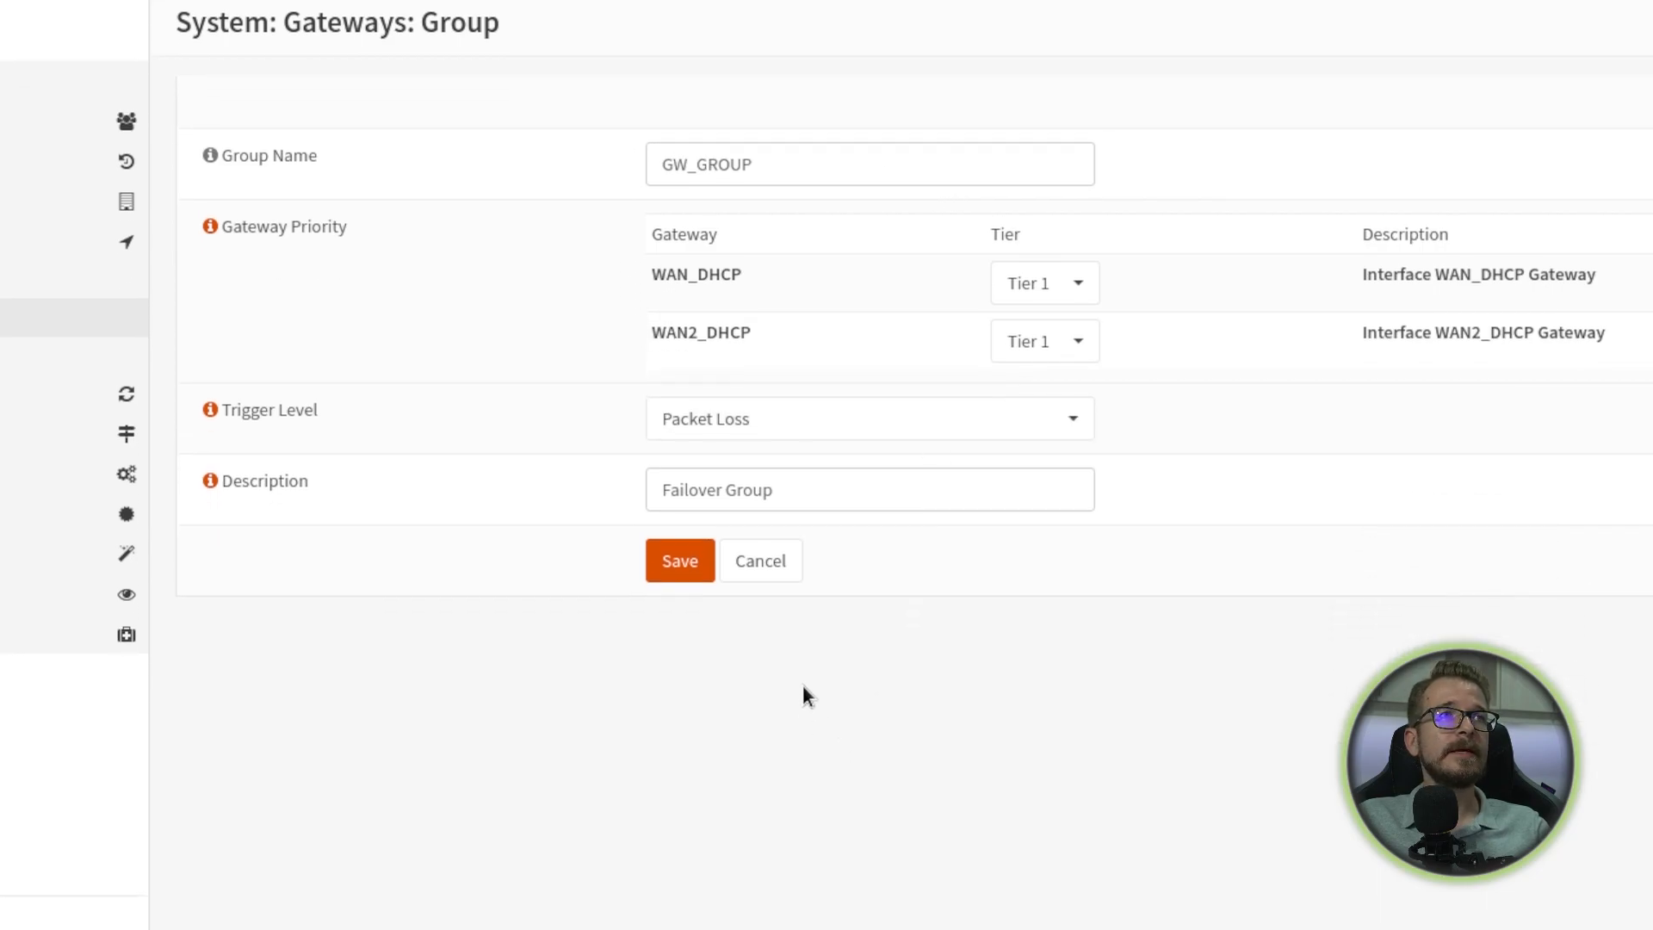
click(767, 571)
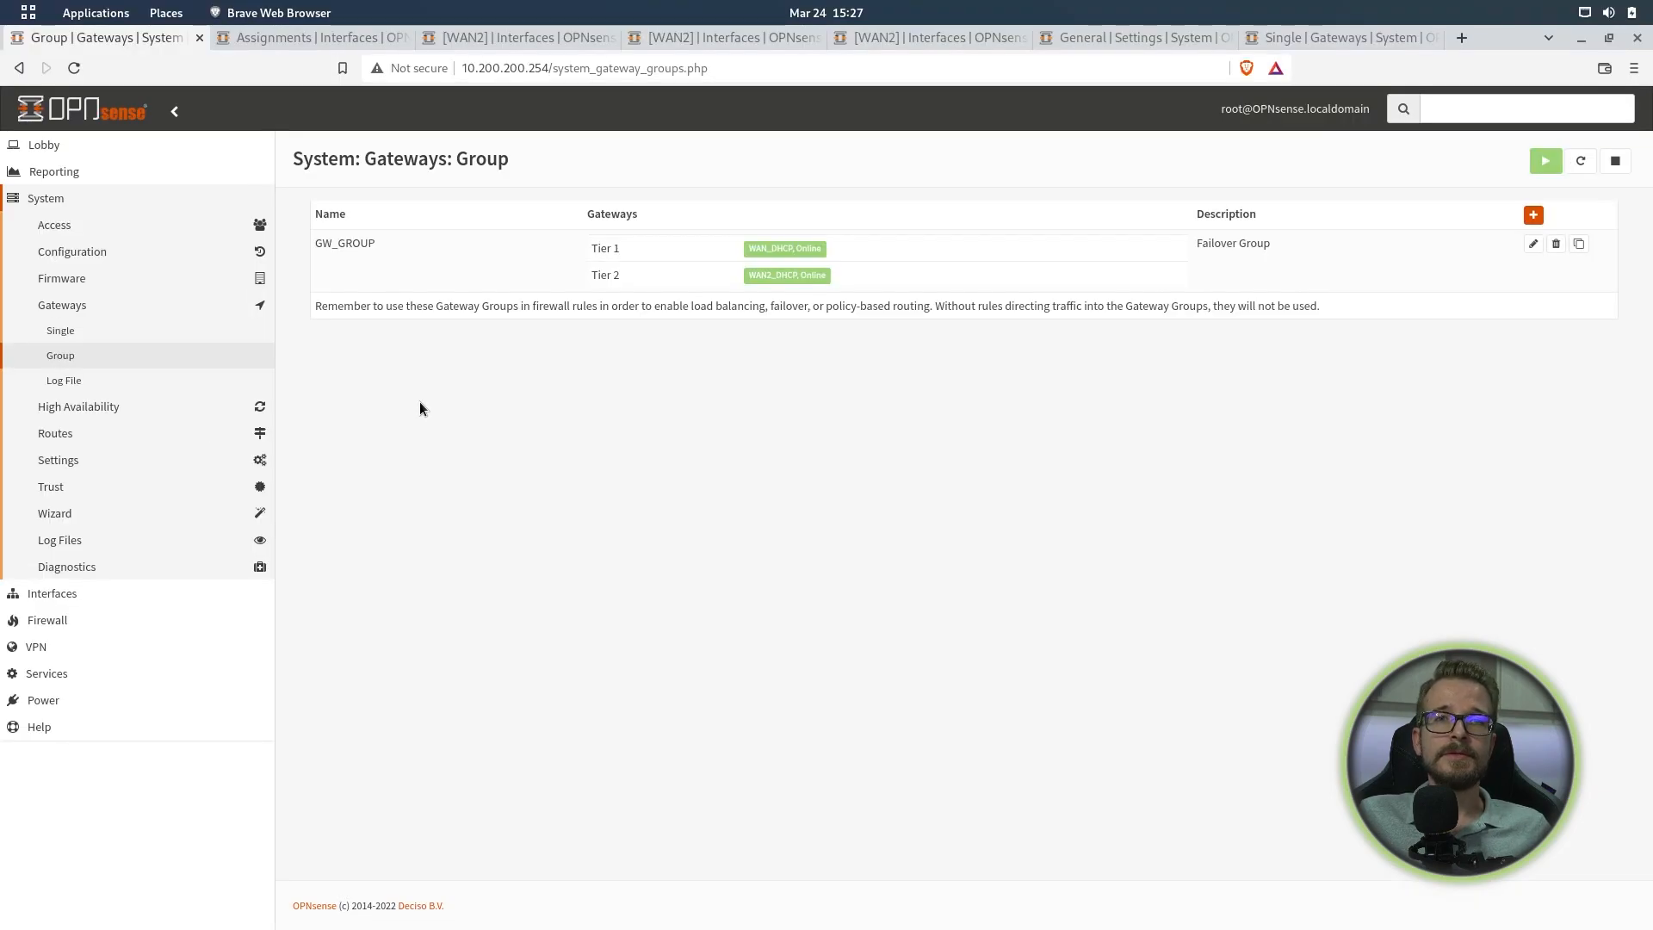
- Open the general system settings and examine which gateway each DNS server uses, including the gateway choices for the first server
click(52, 203)
click(54, 205)
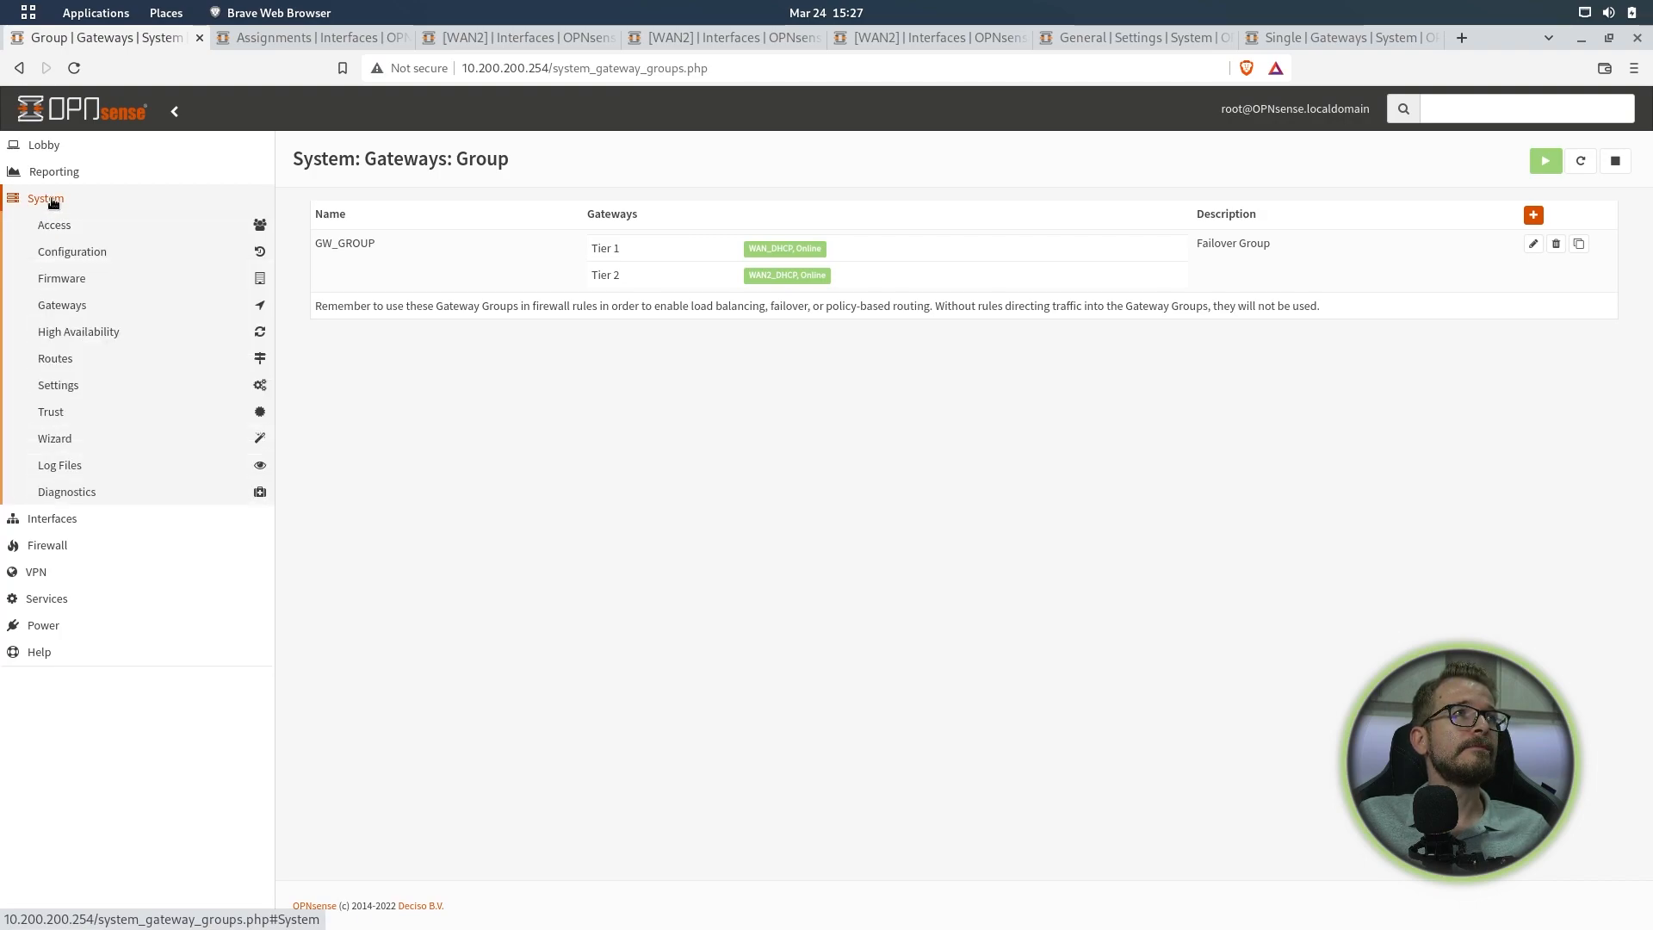
click(67, 396)
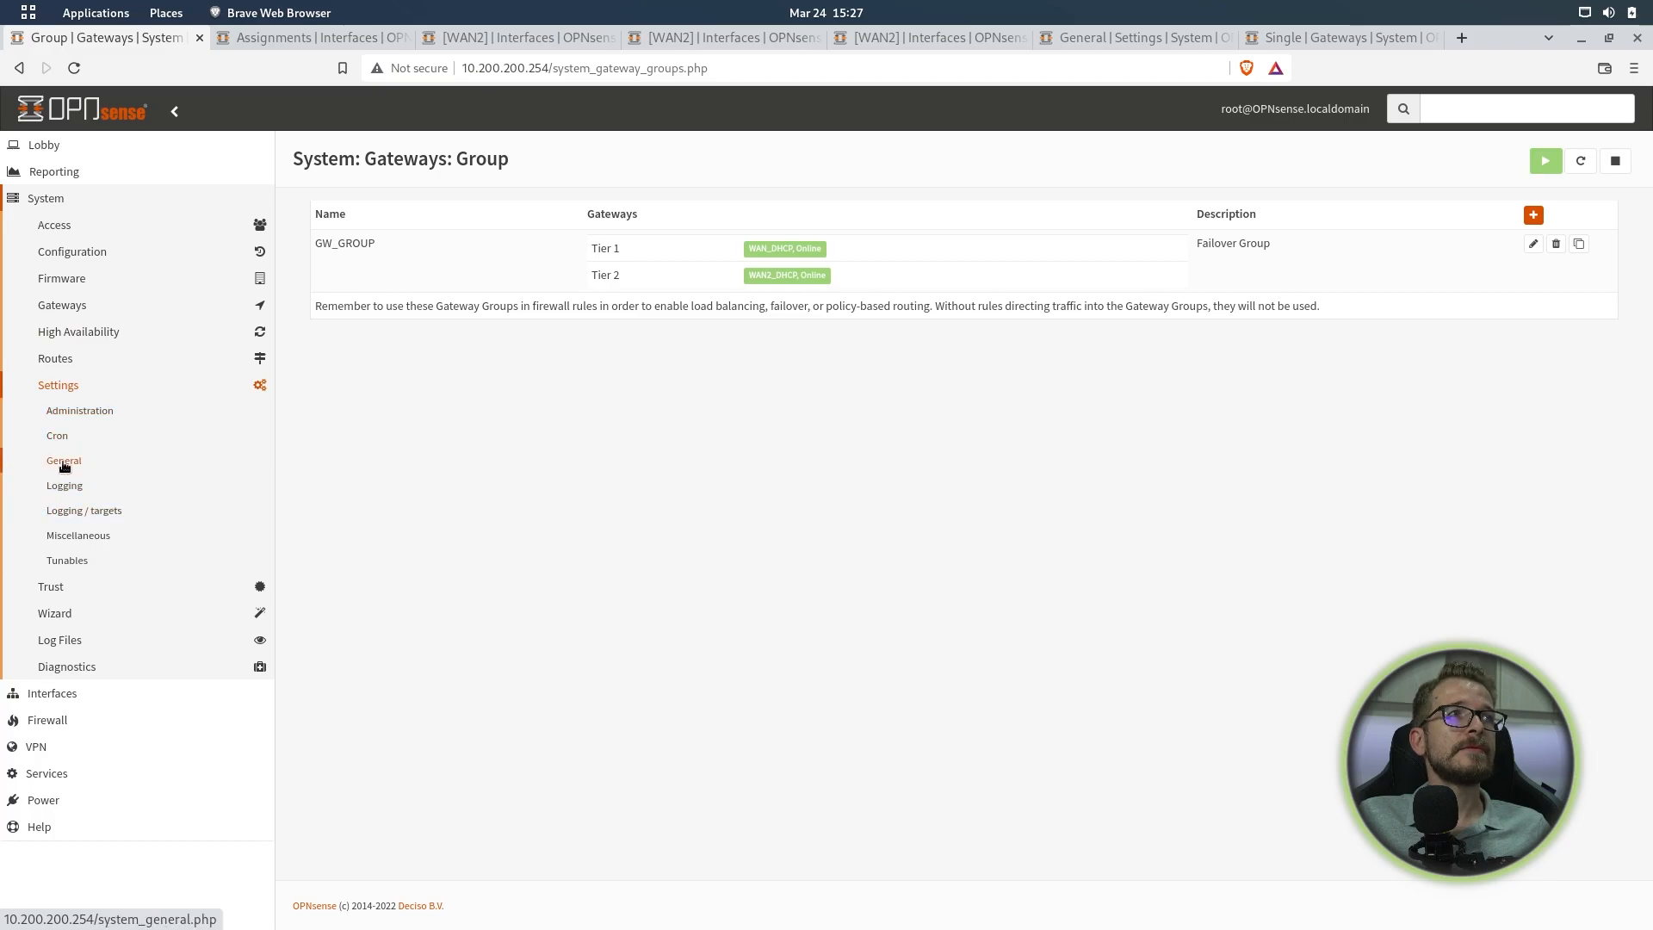
click(63, 465)
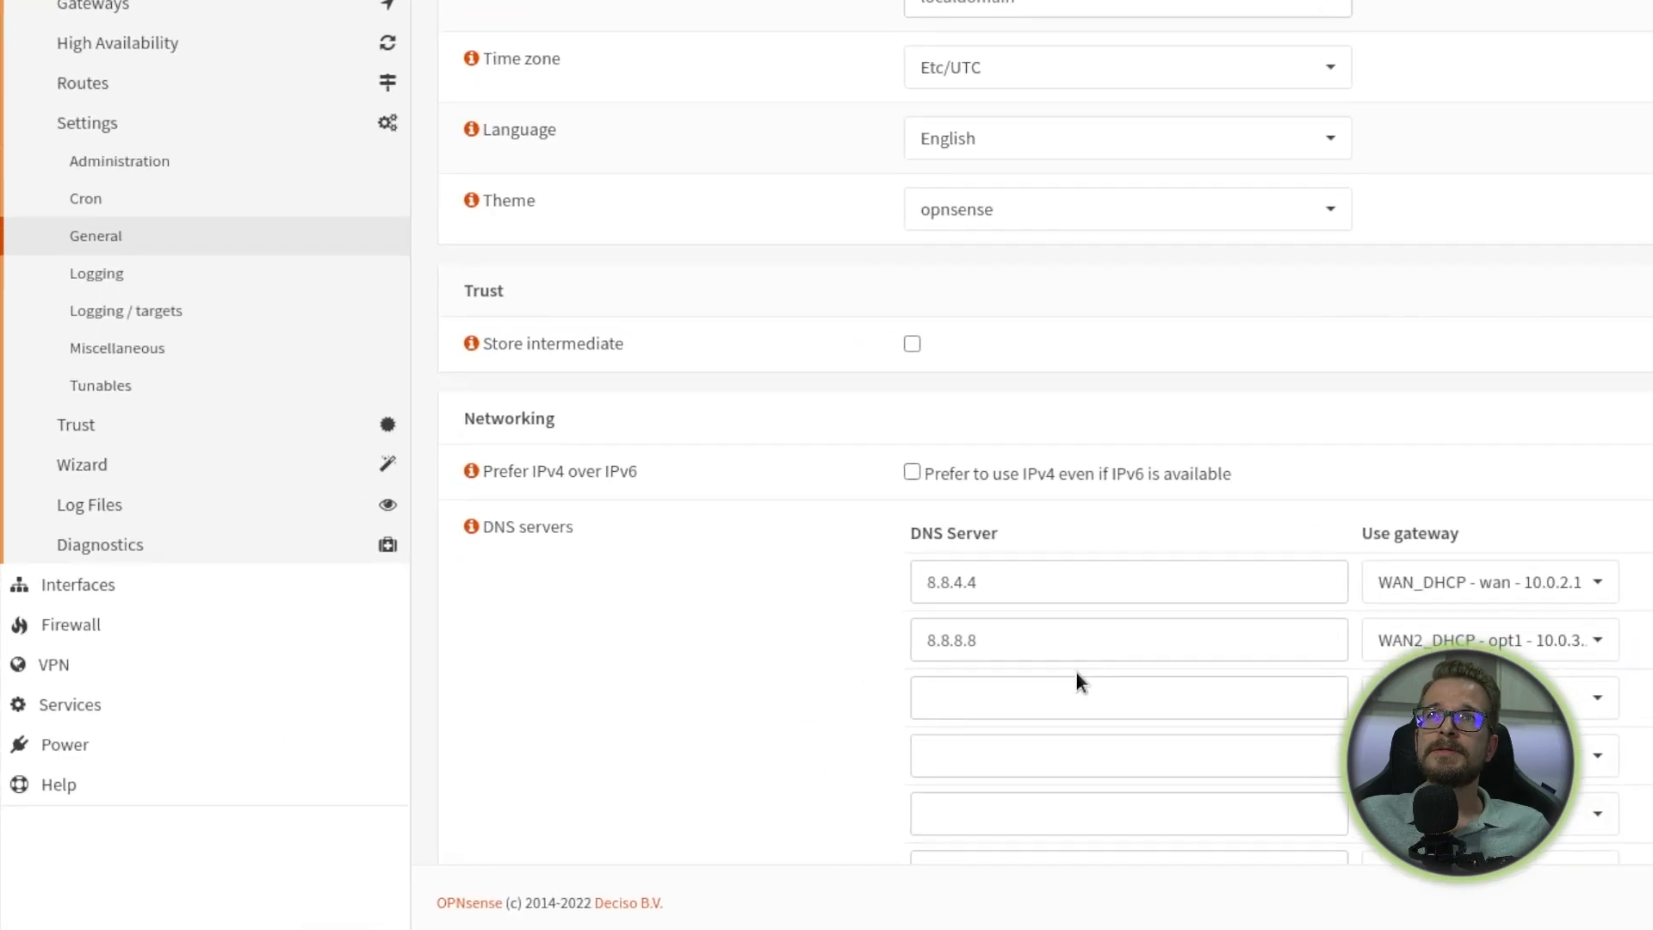
scroll(1078, 673, down, 1)
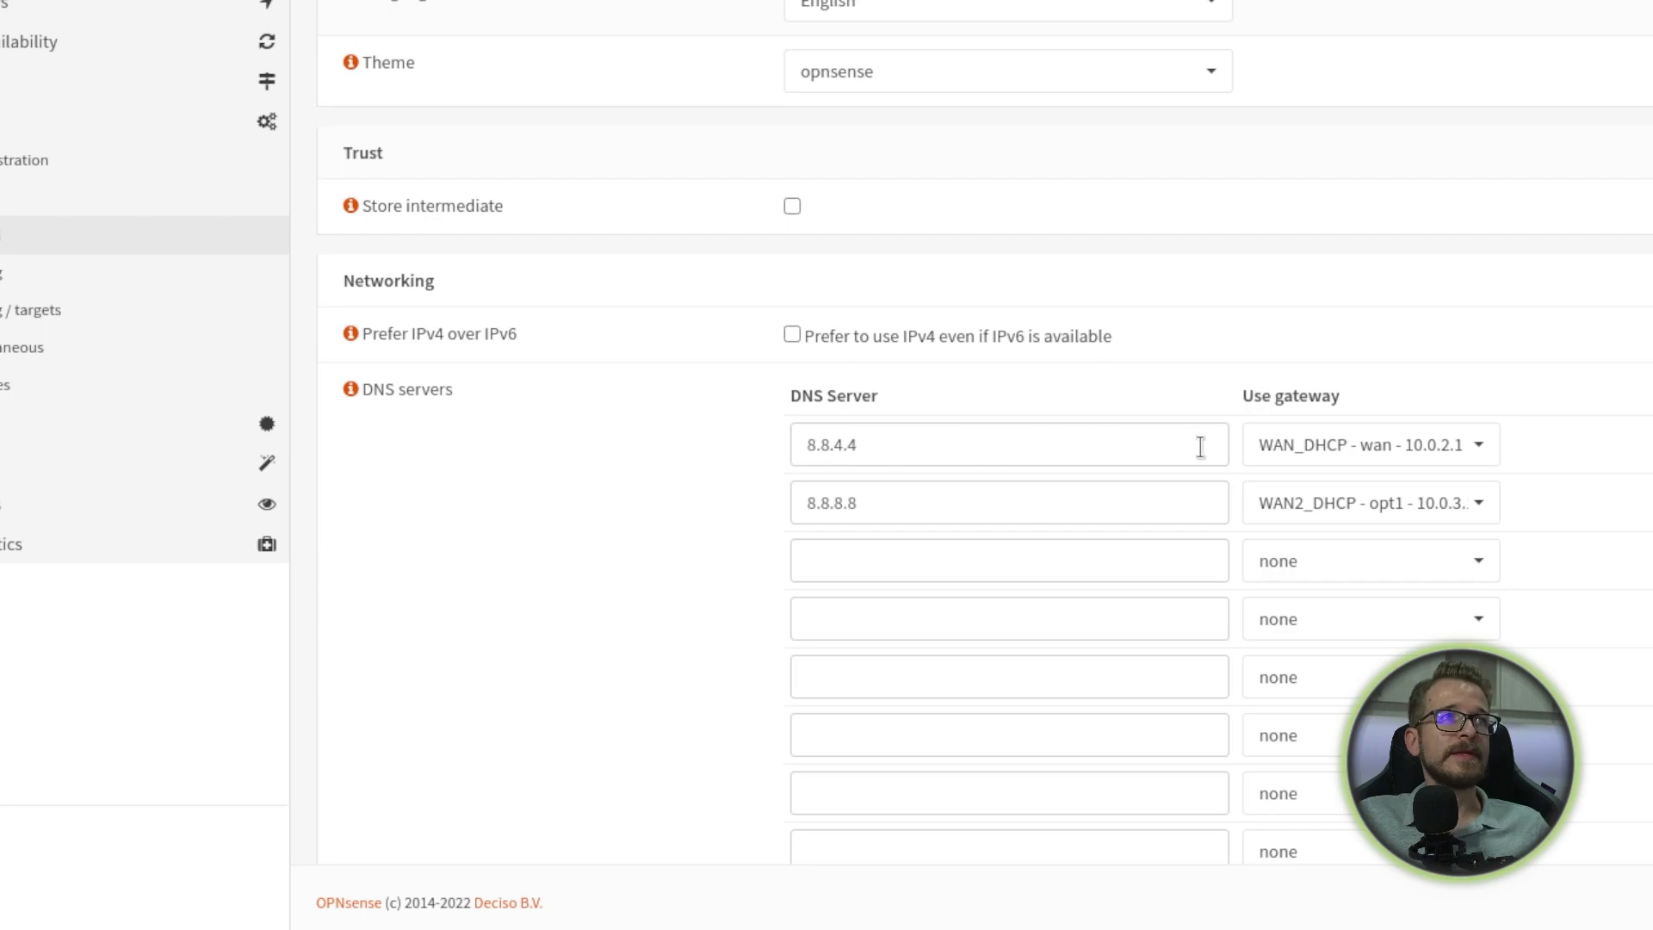
click(1448, 443)
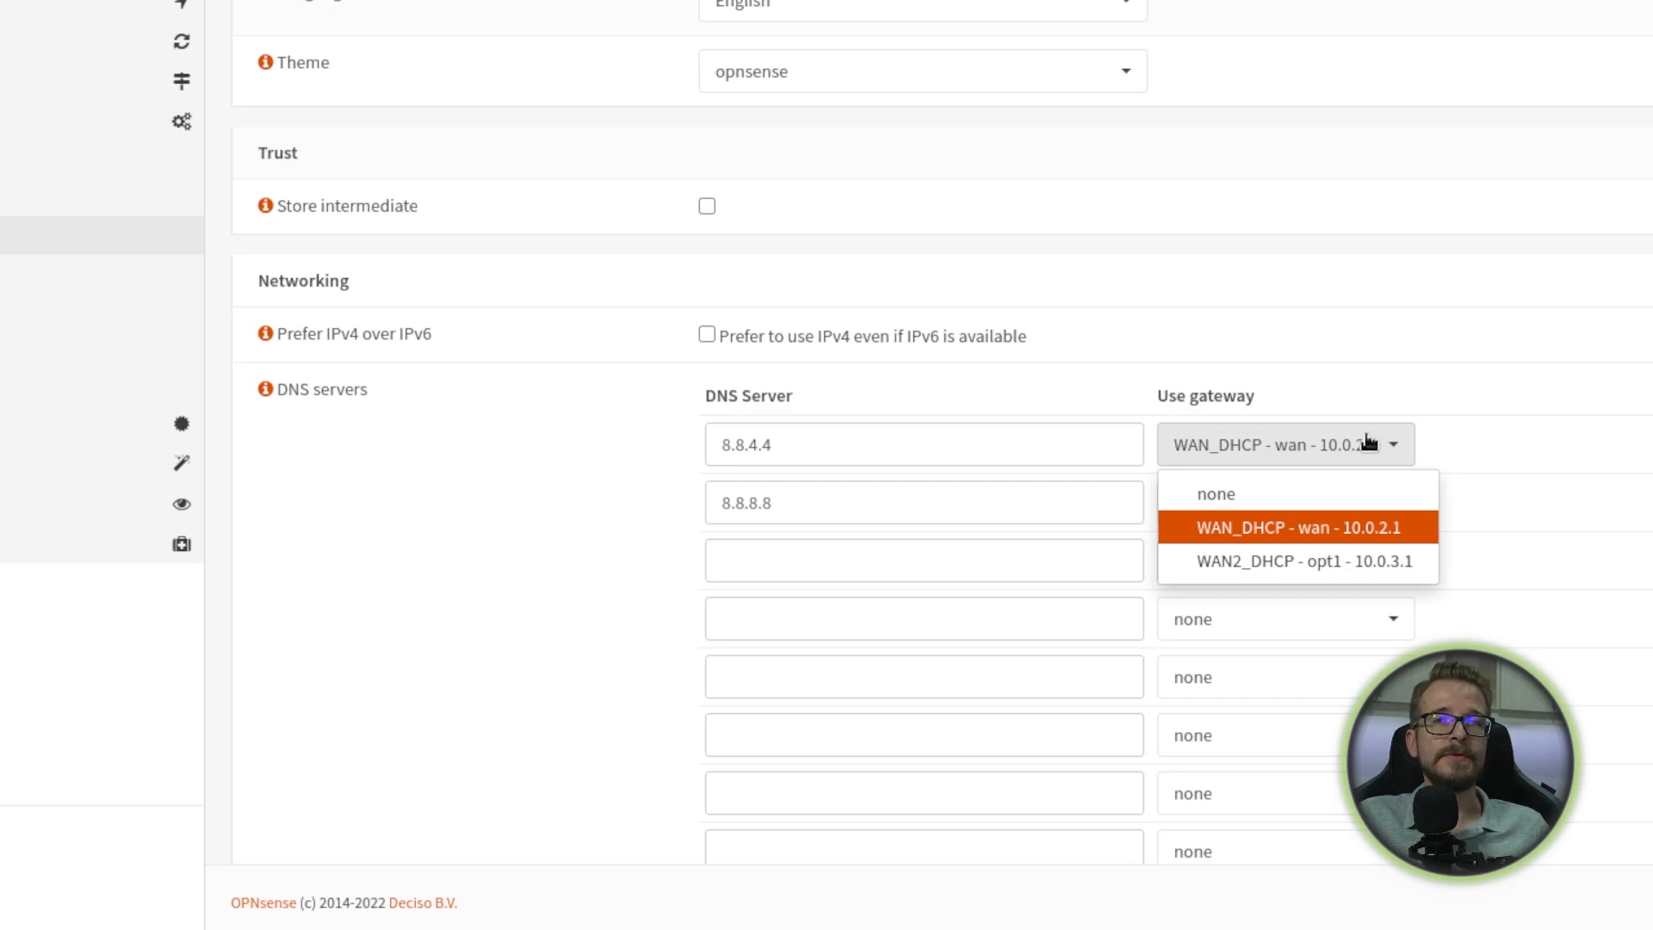
click(1369, 442)
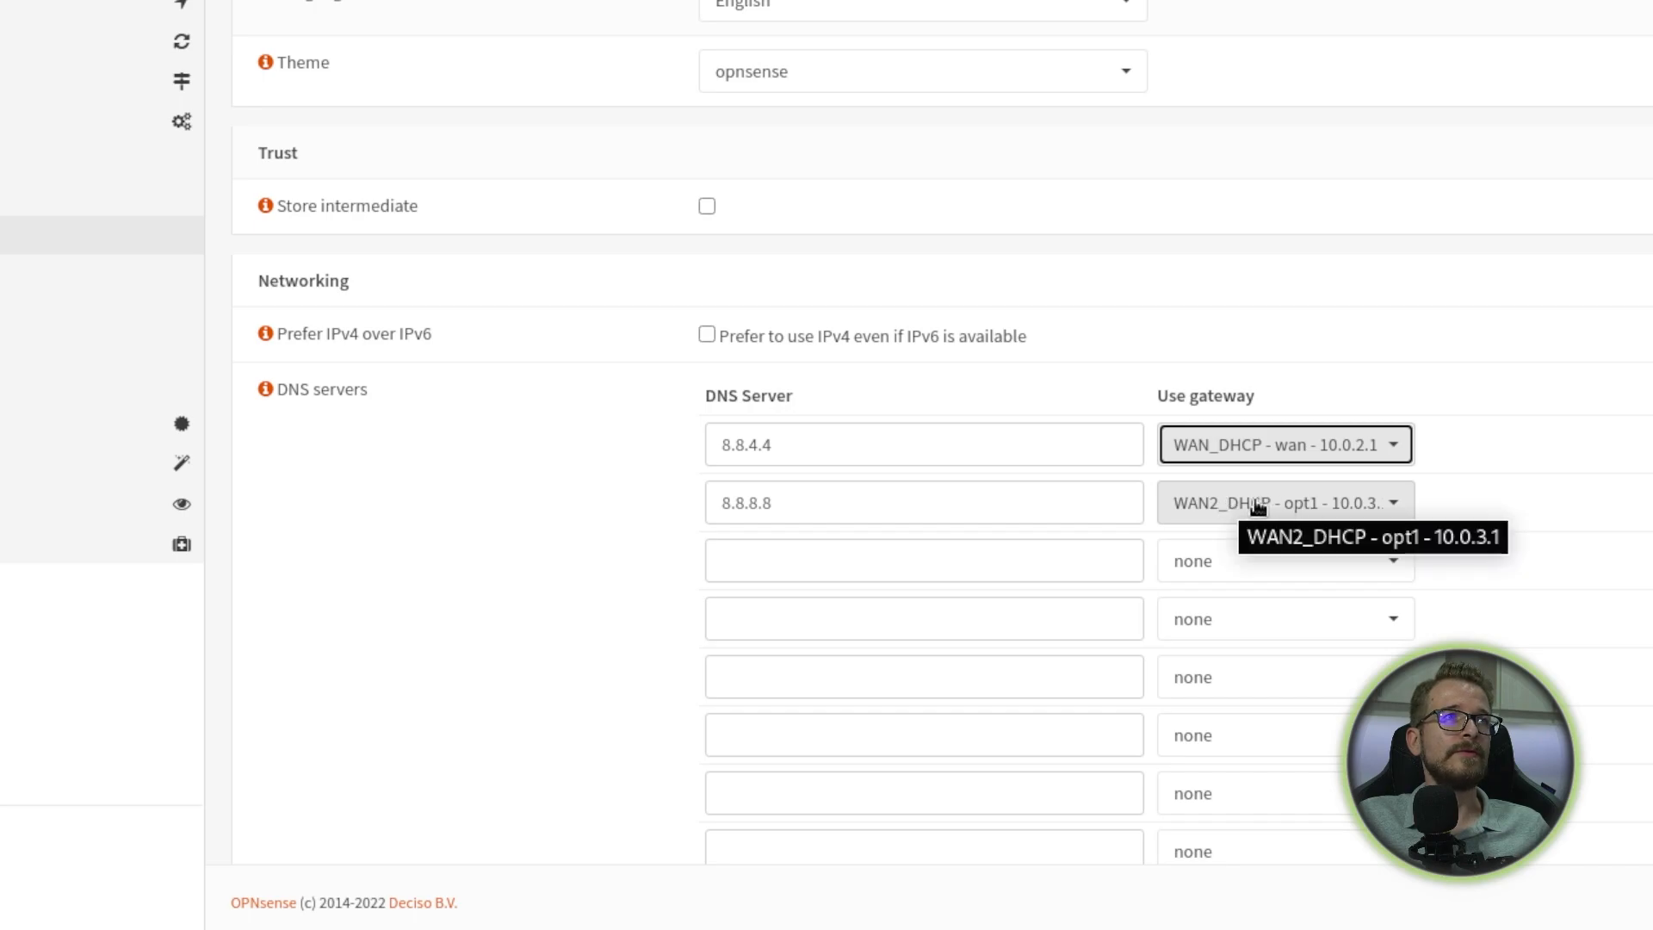
click(551, 572)
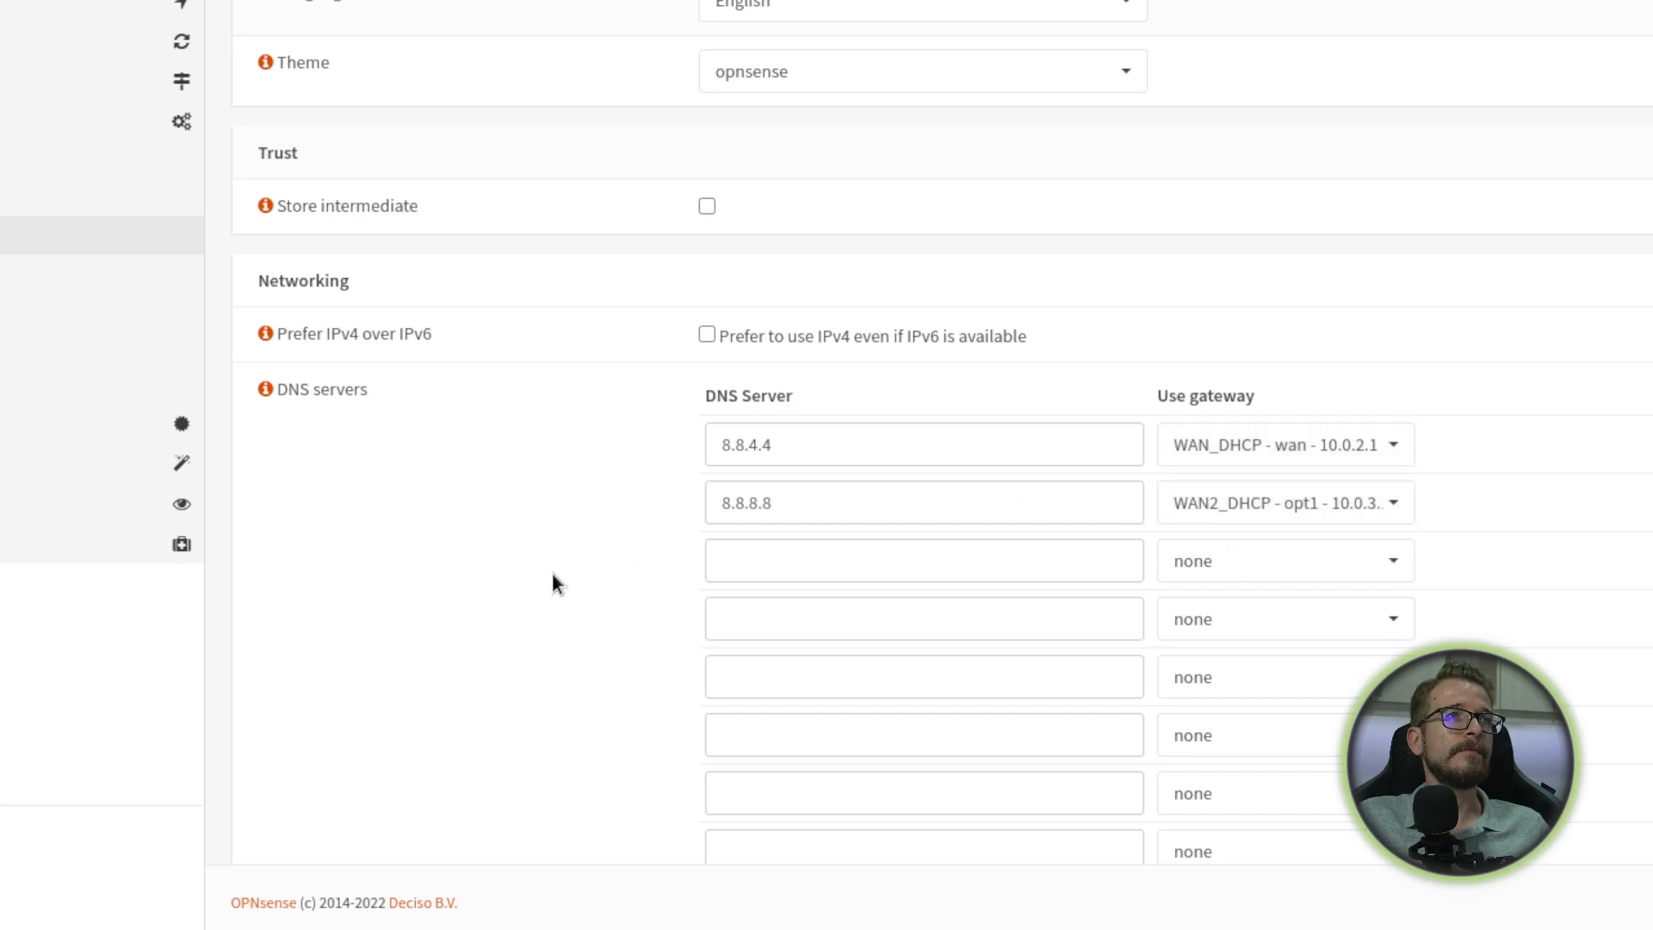
- Review the DNS server options and the default gateway switching option in the general settings
scroll(551, 571, down, 4)
scroll(553, 573, down, 2)
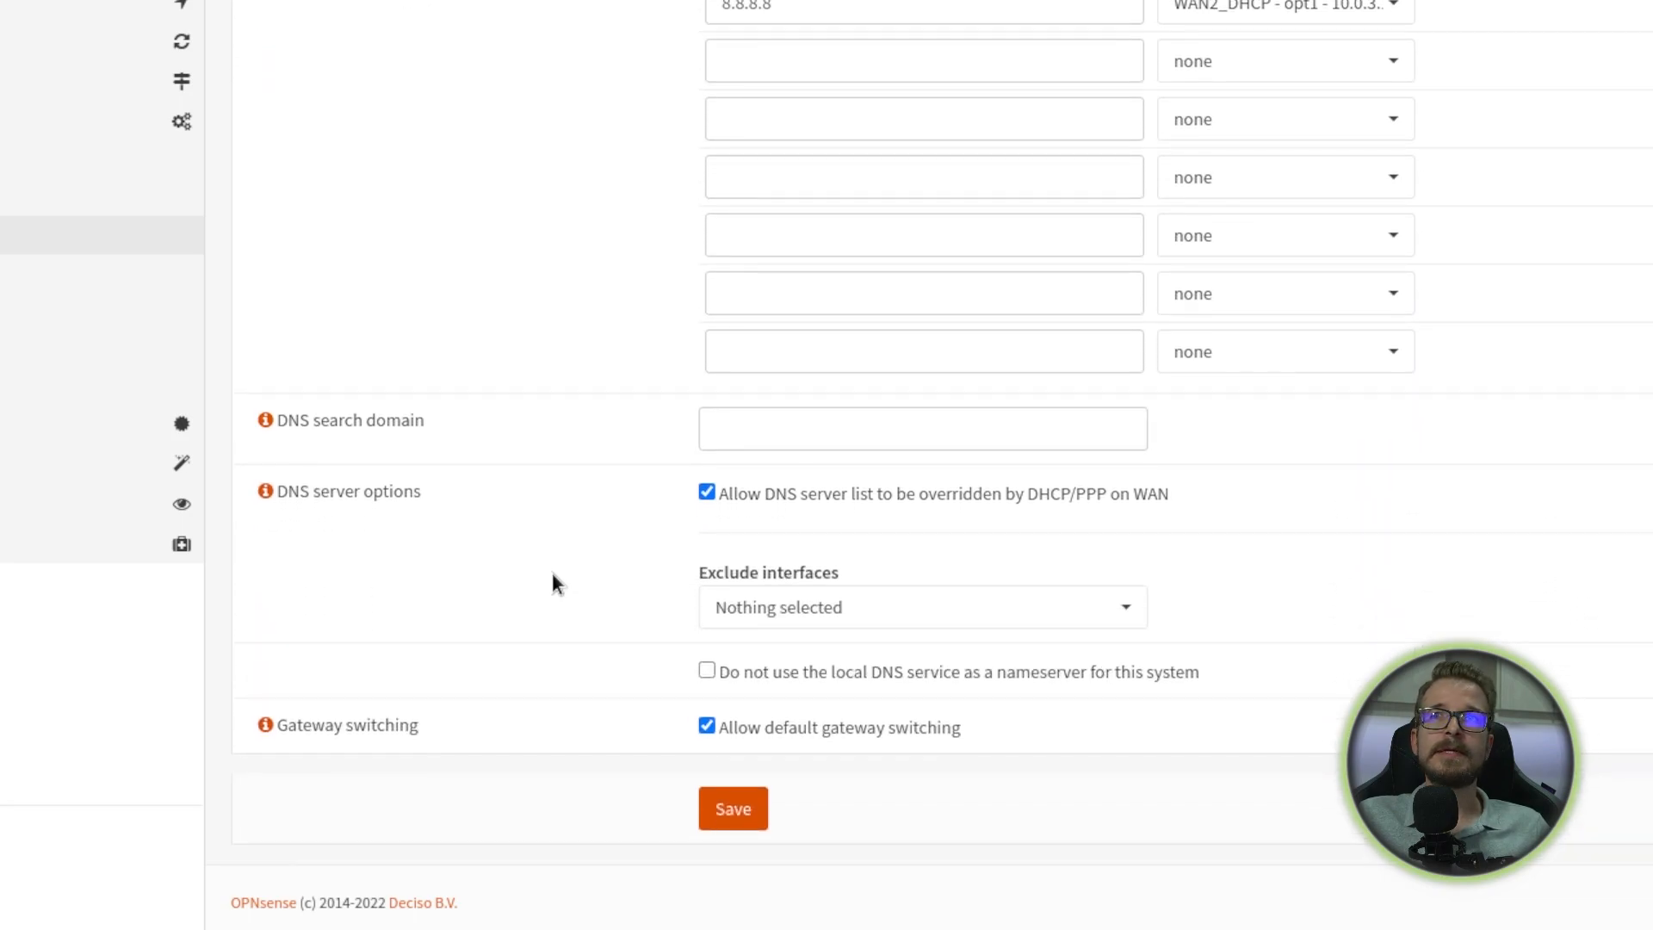
scroll(422, 654, down, 1)
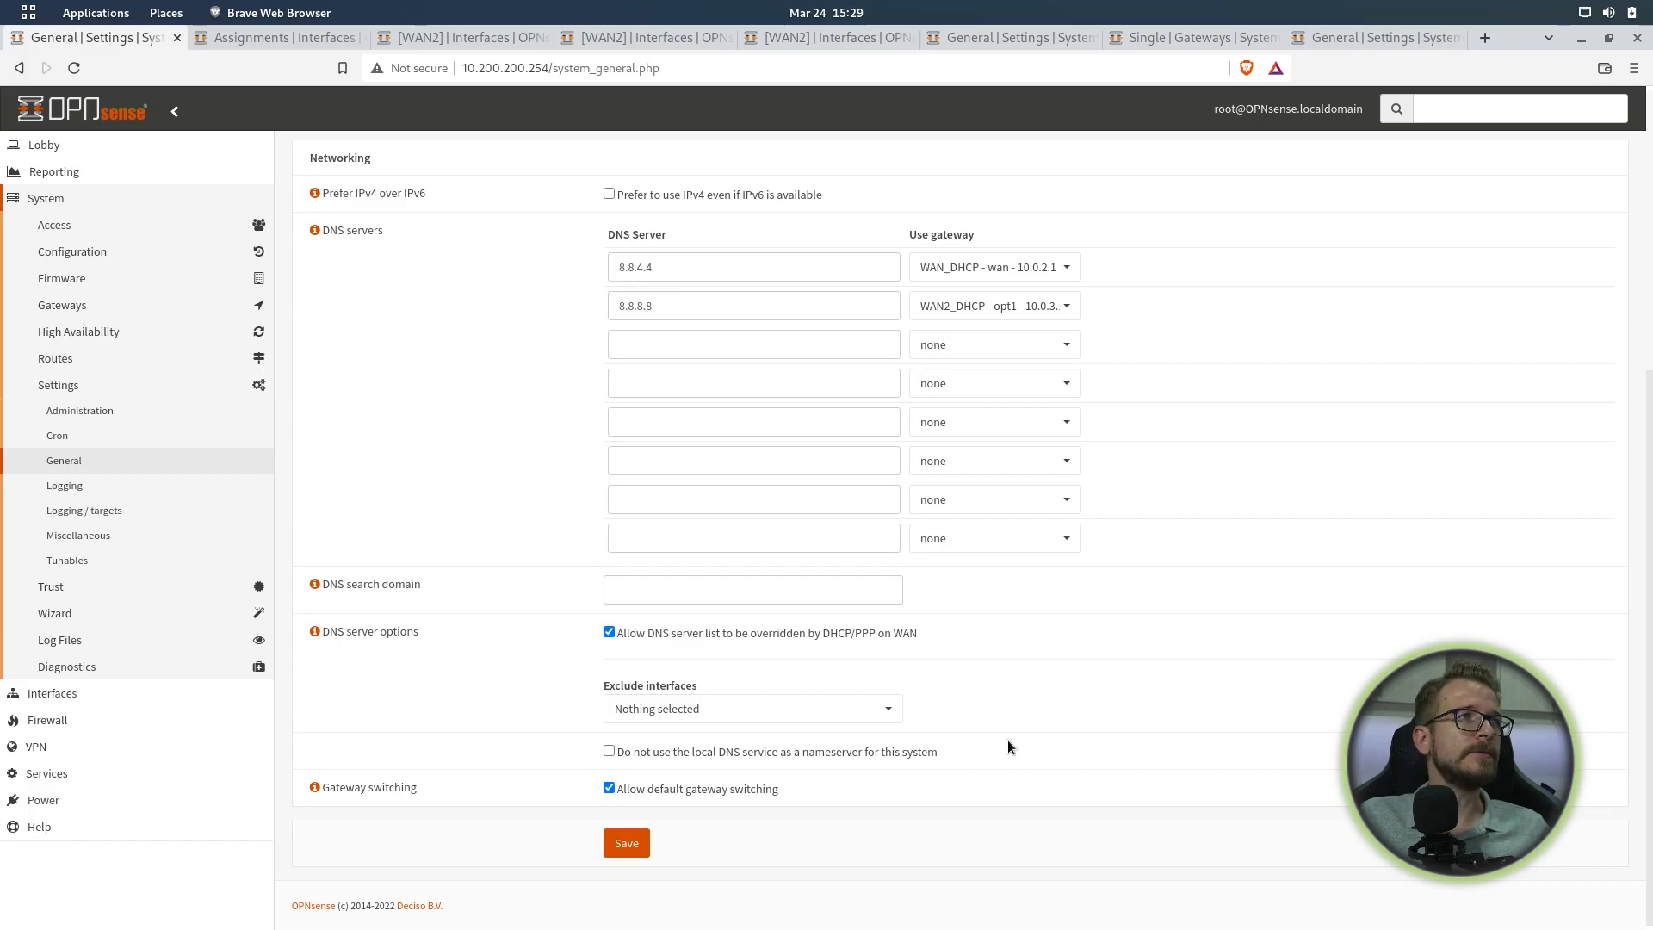
- Open the LAN firewall rule "Default allow LAN to any rule", review its gateway choices keeping GW_GROUP, and leave without saving
click(70, 726)
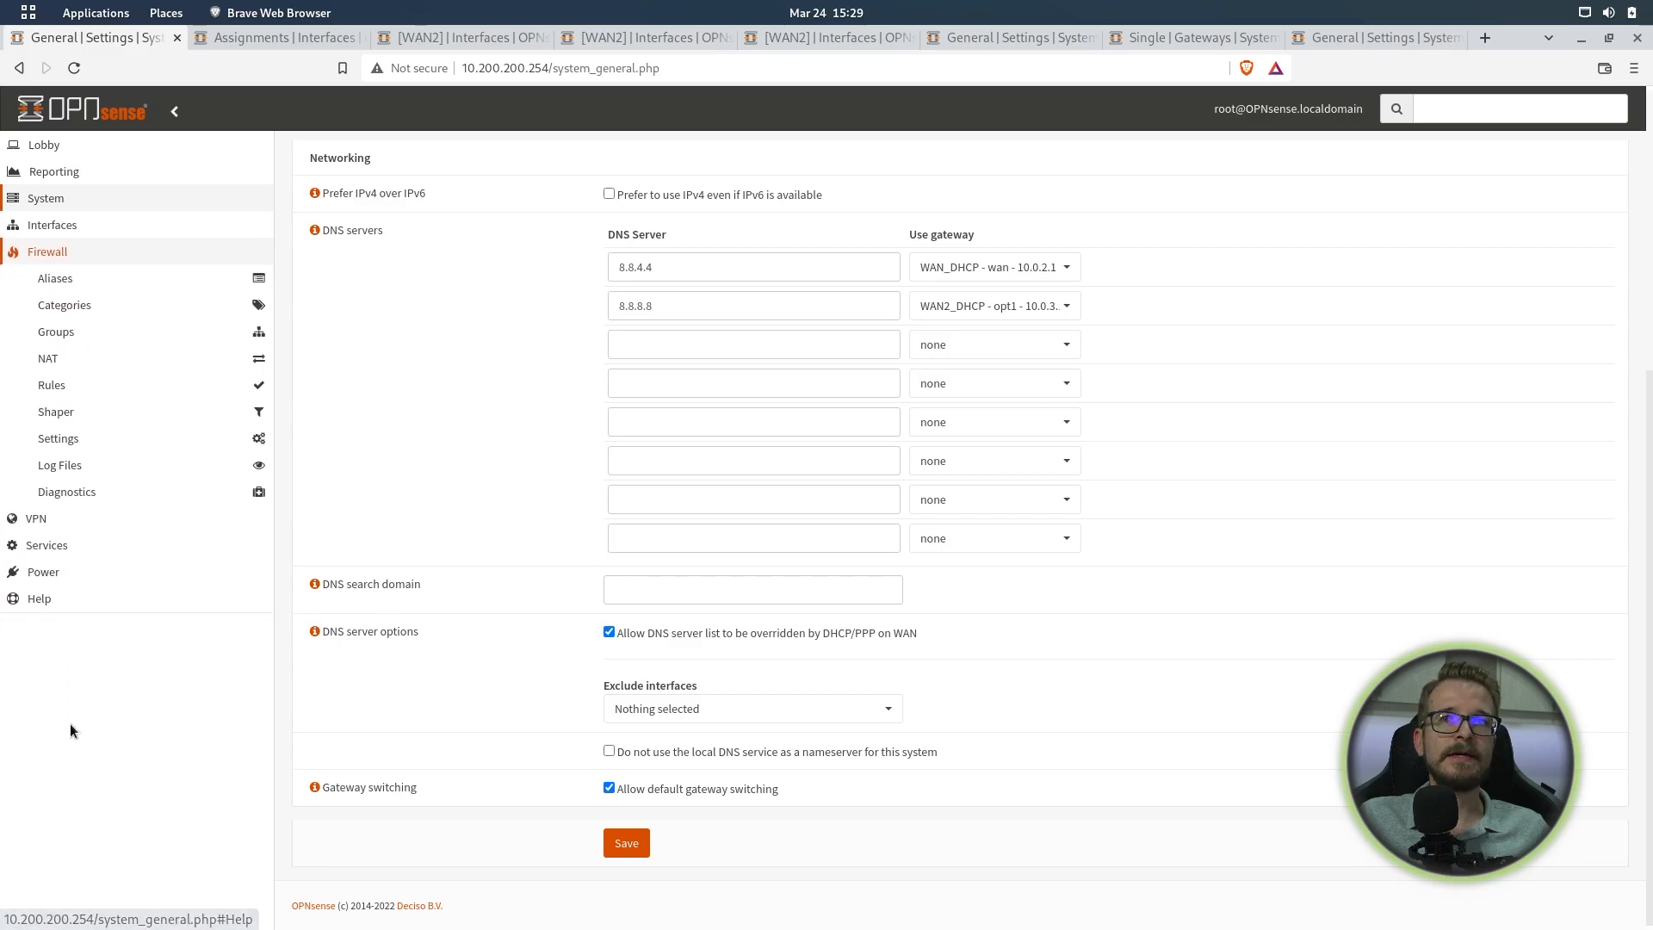
click(85, 383)
click(60, 441)
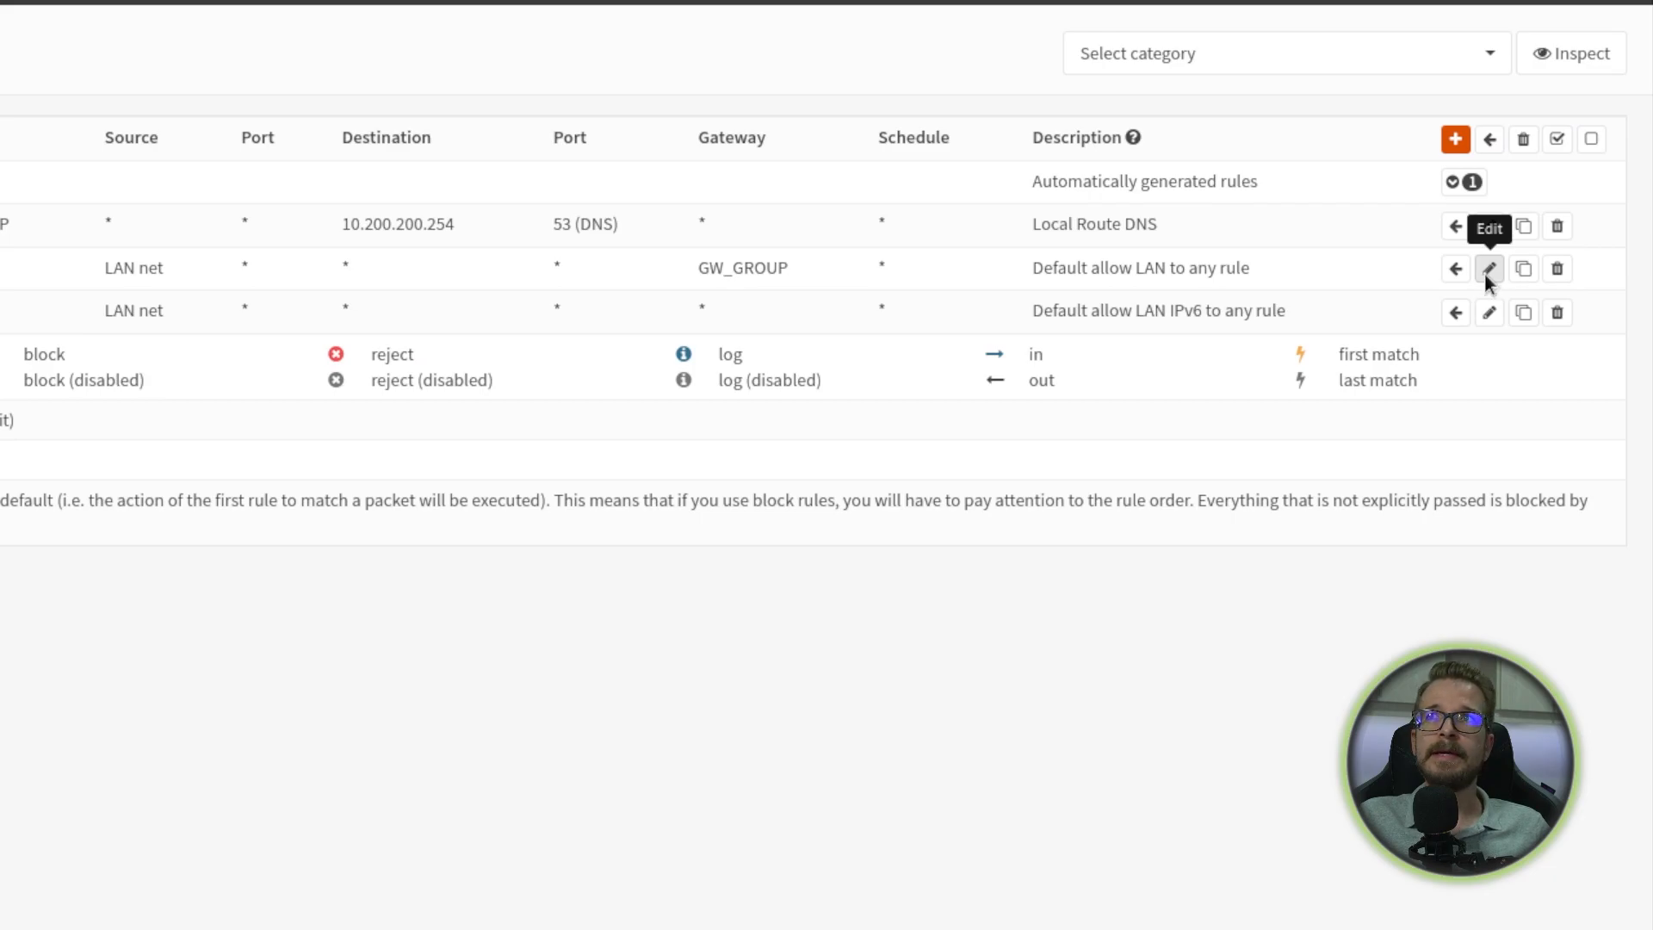
click(1487, 269)
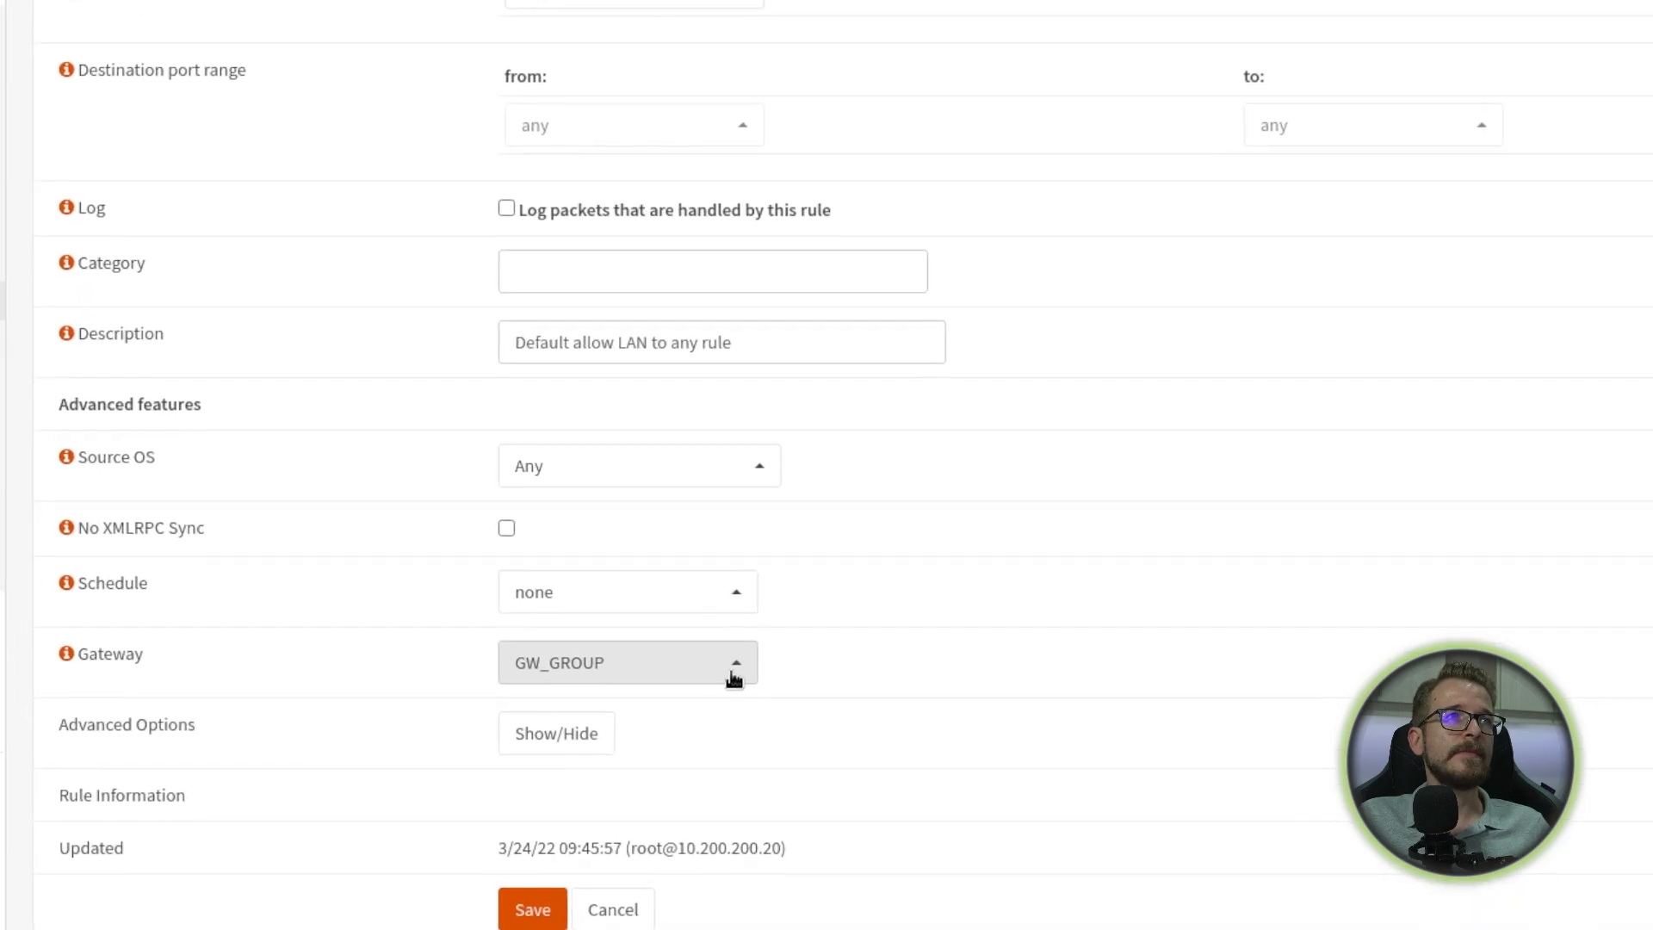
click(734, 678)
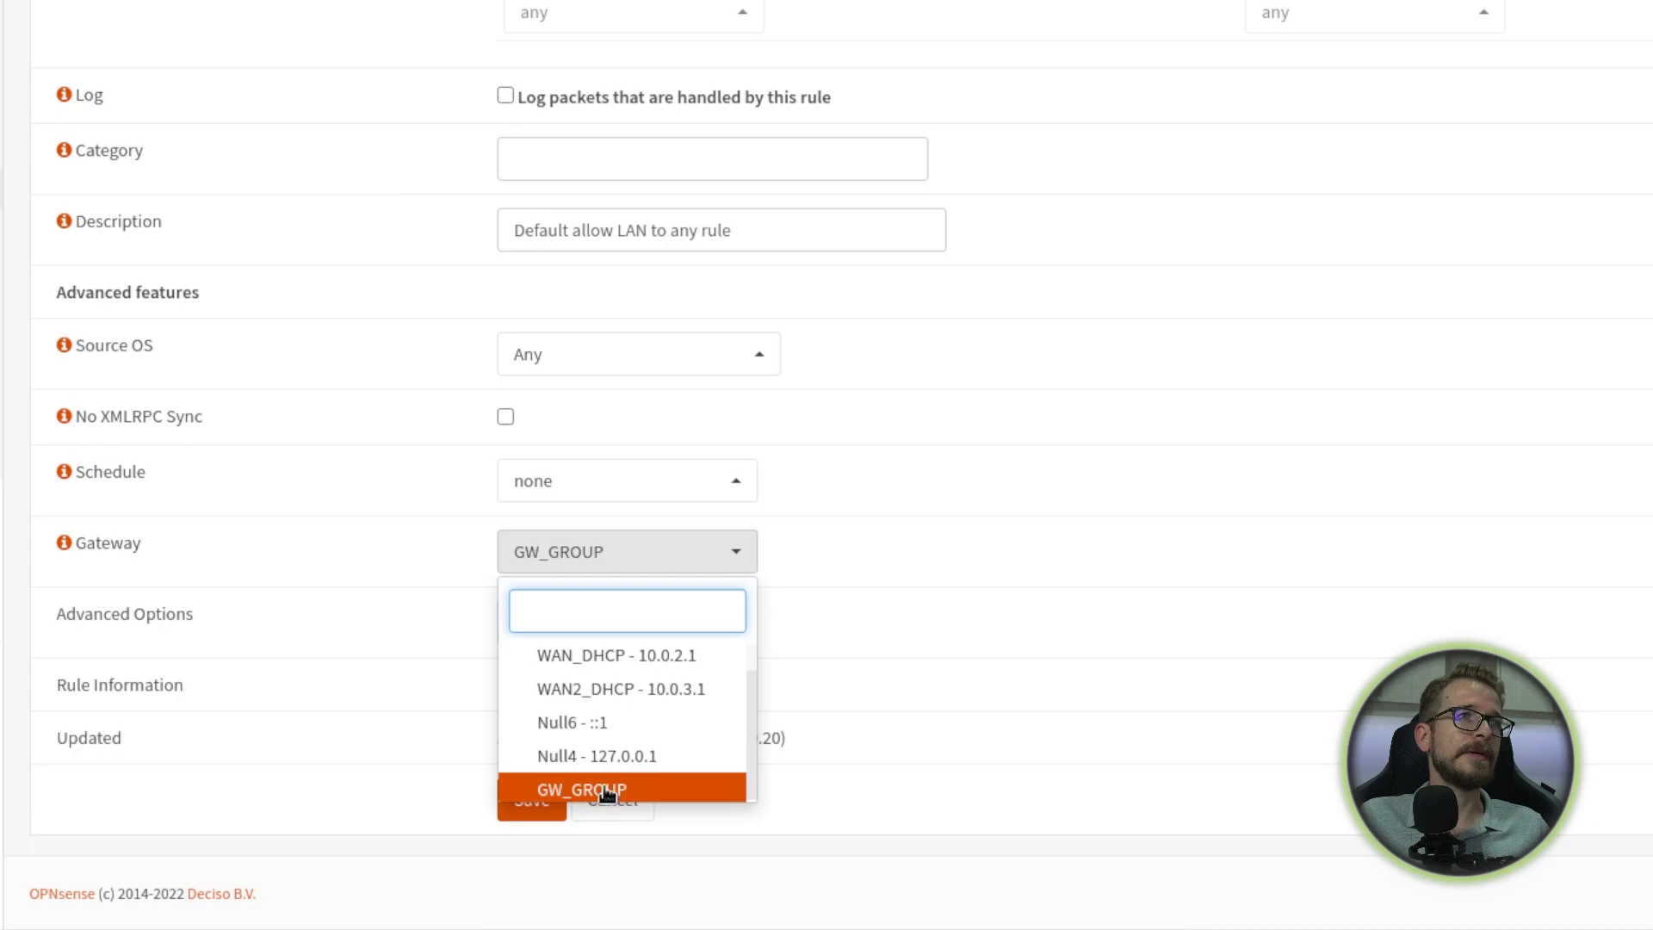
click(600, 783)
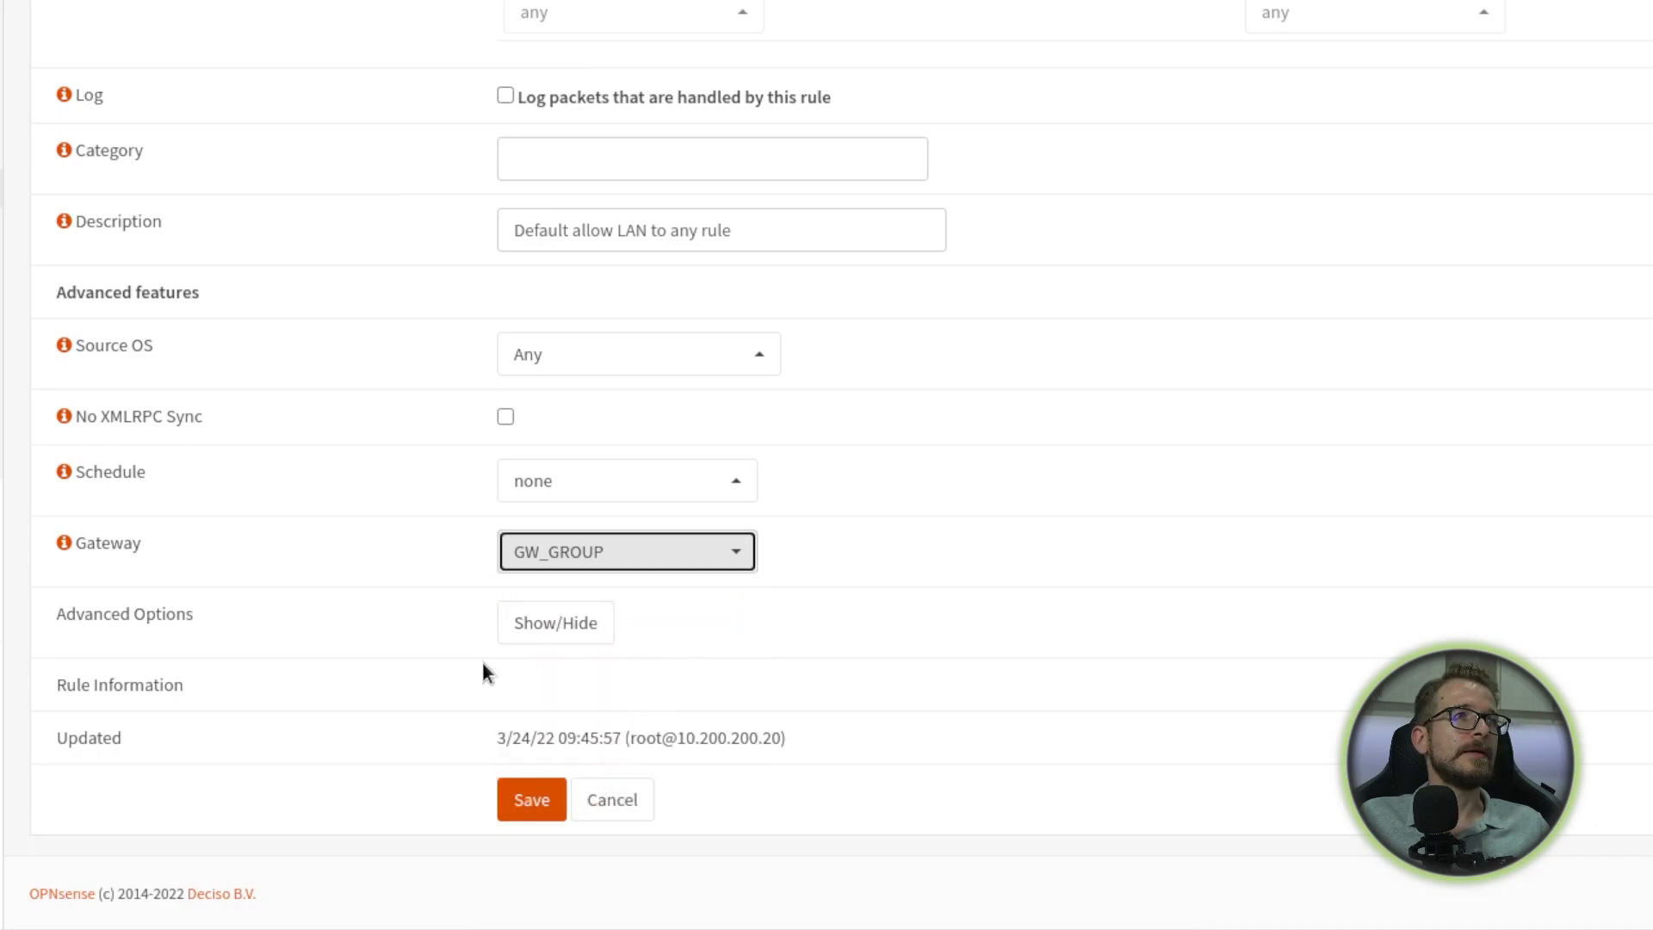
click(628, 814)
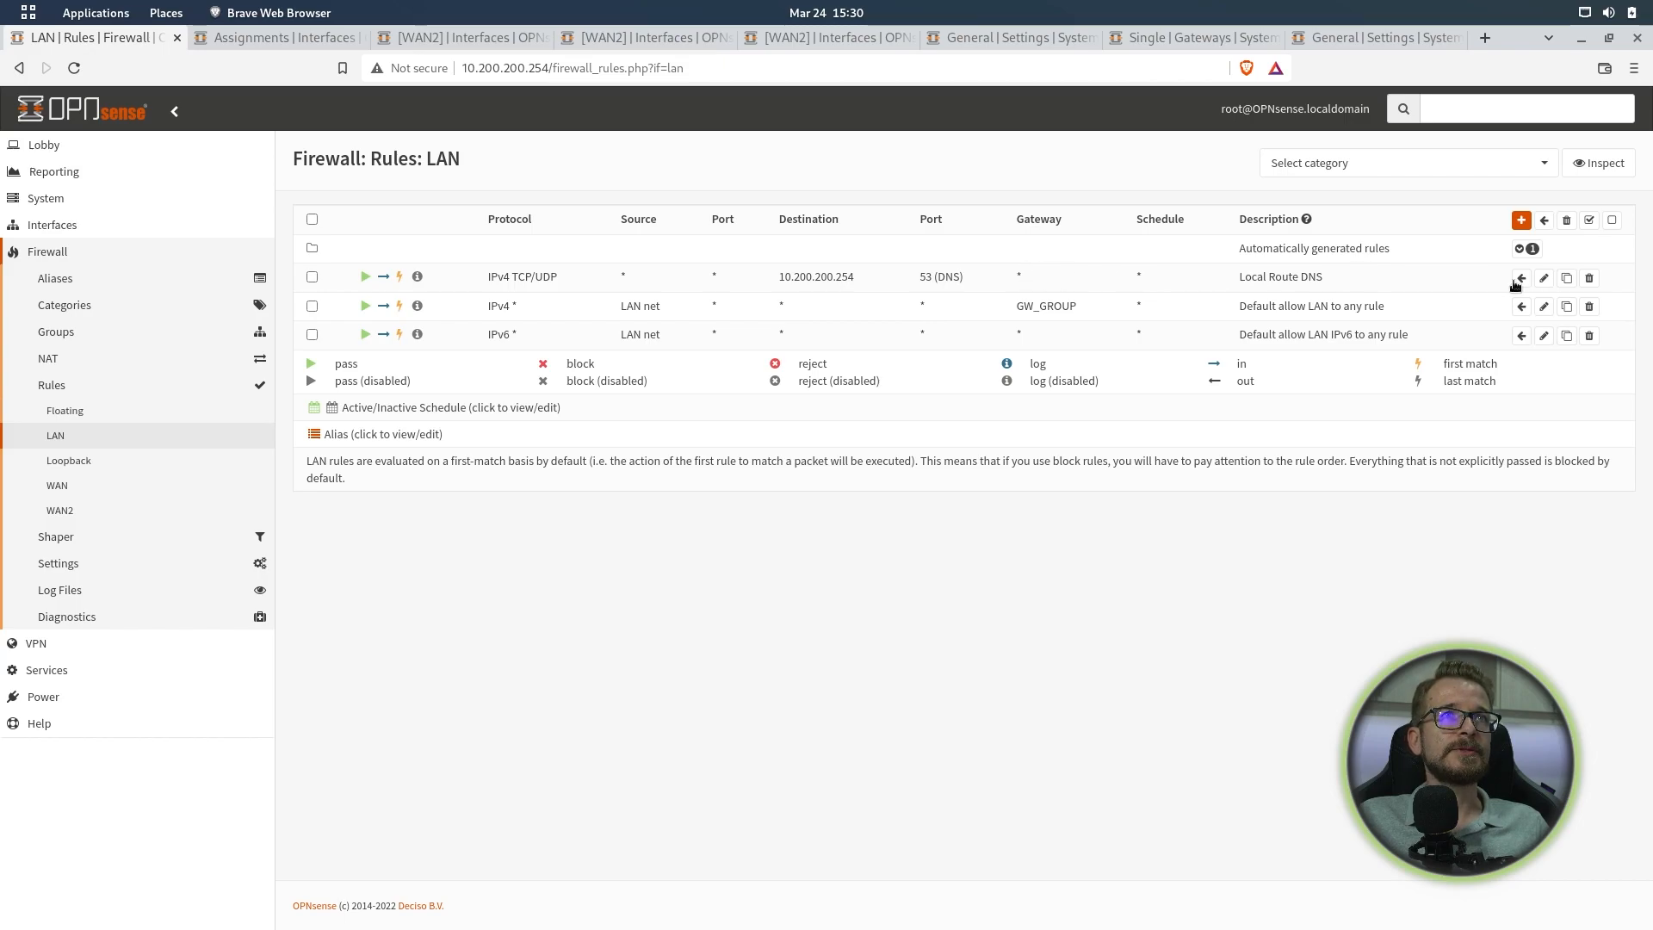
- Open the "Local Route DNS" LAN rule and examine its protocol, source, and destination address with subnet mask
click(1543, 278)
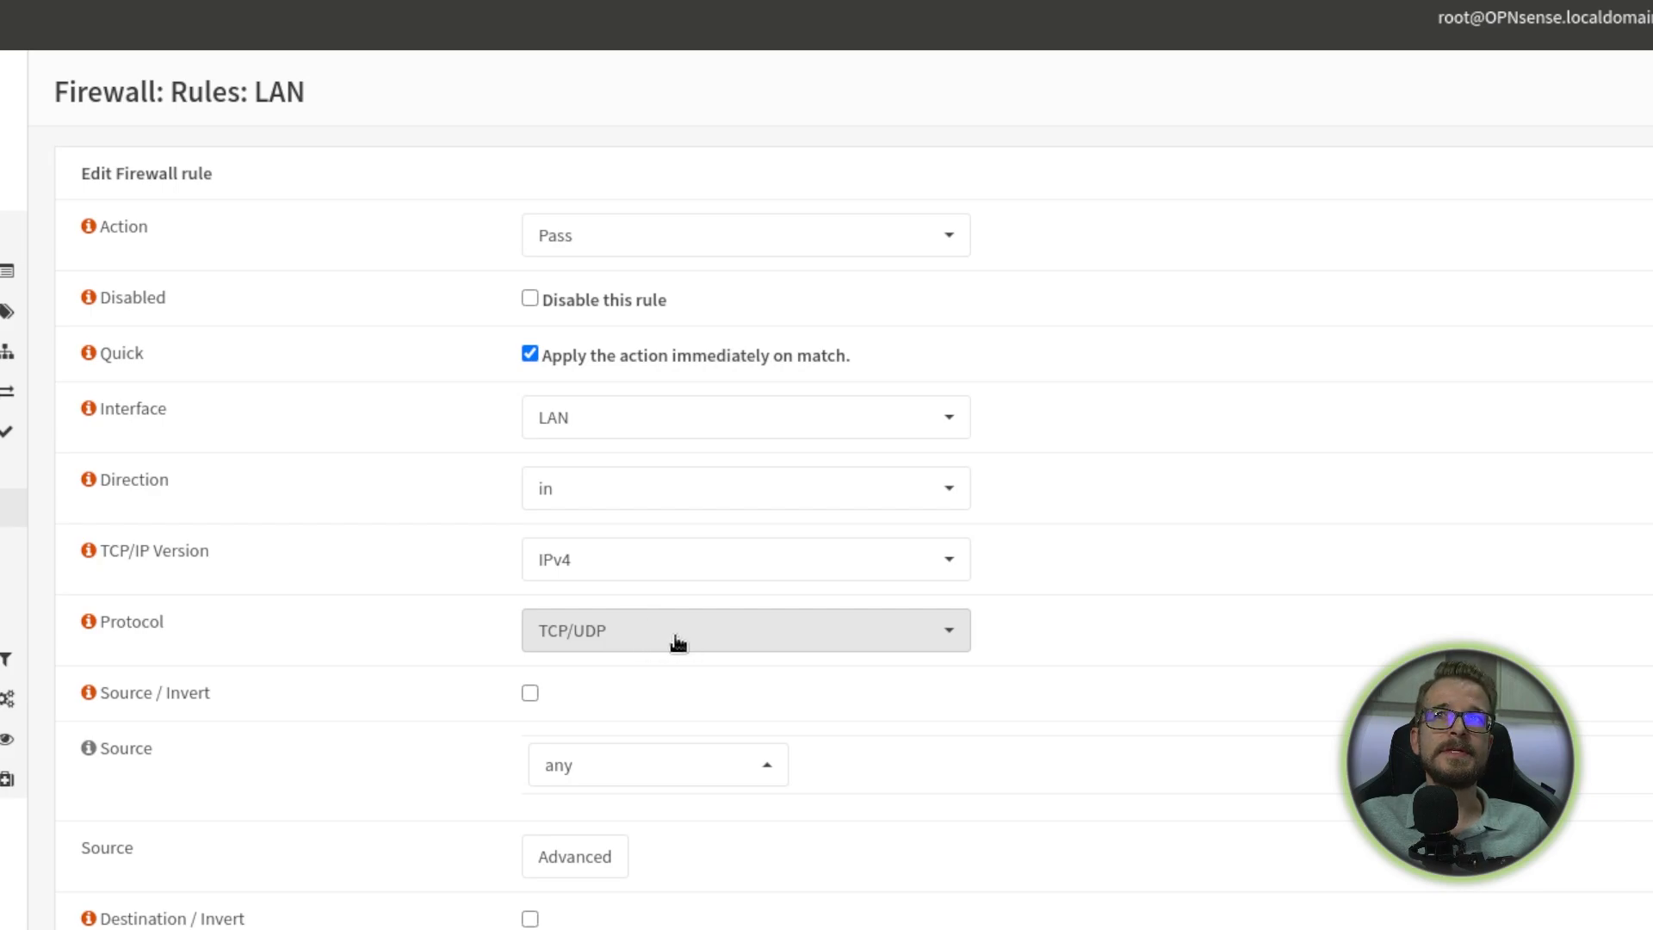
scroll(782, 680, down, 2)
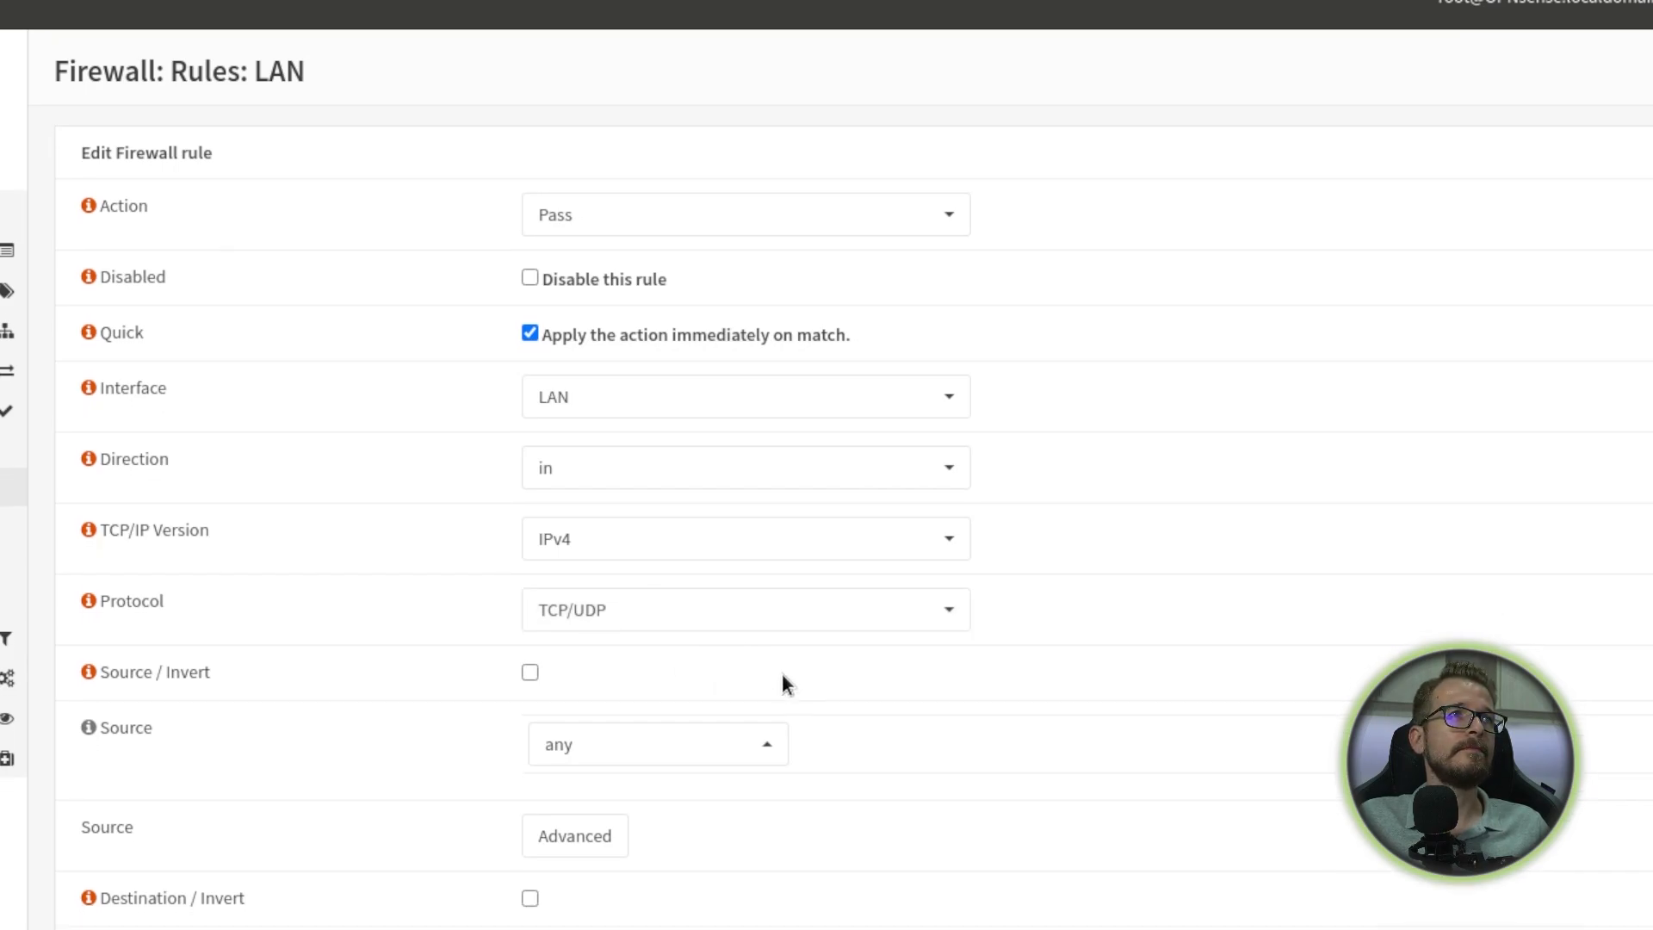
scroll(936, 743, down, 3)
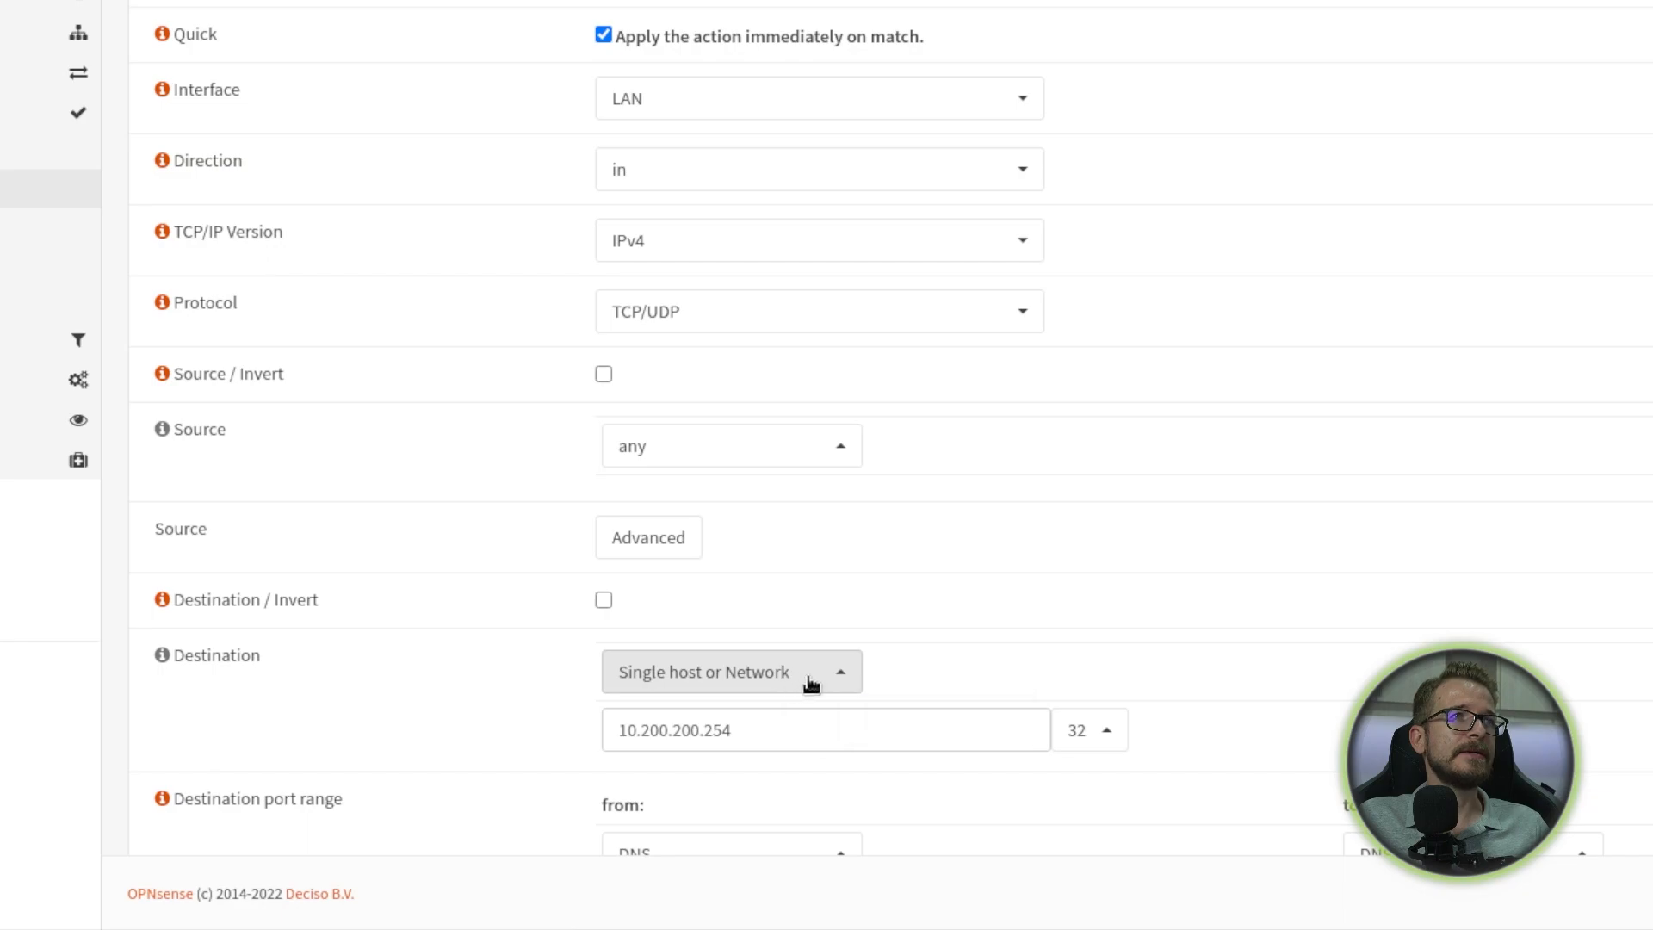
click(800, 737)
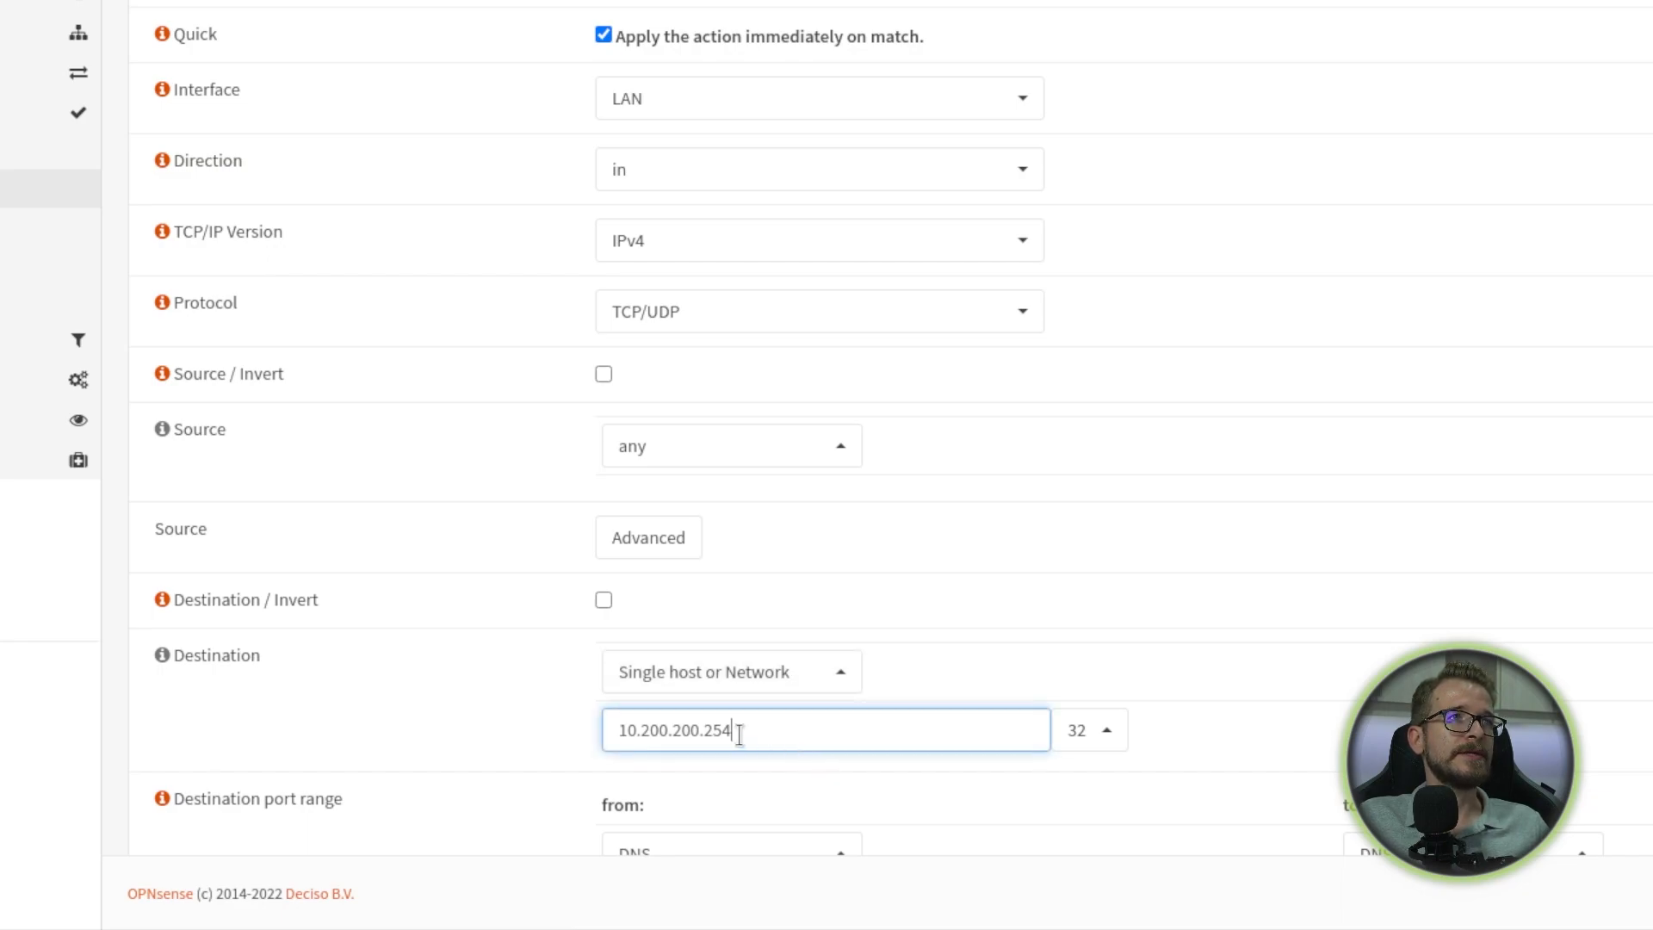
drag(615, 730, 735, 741)
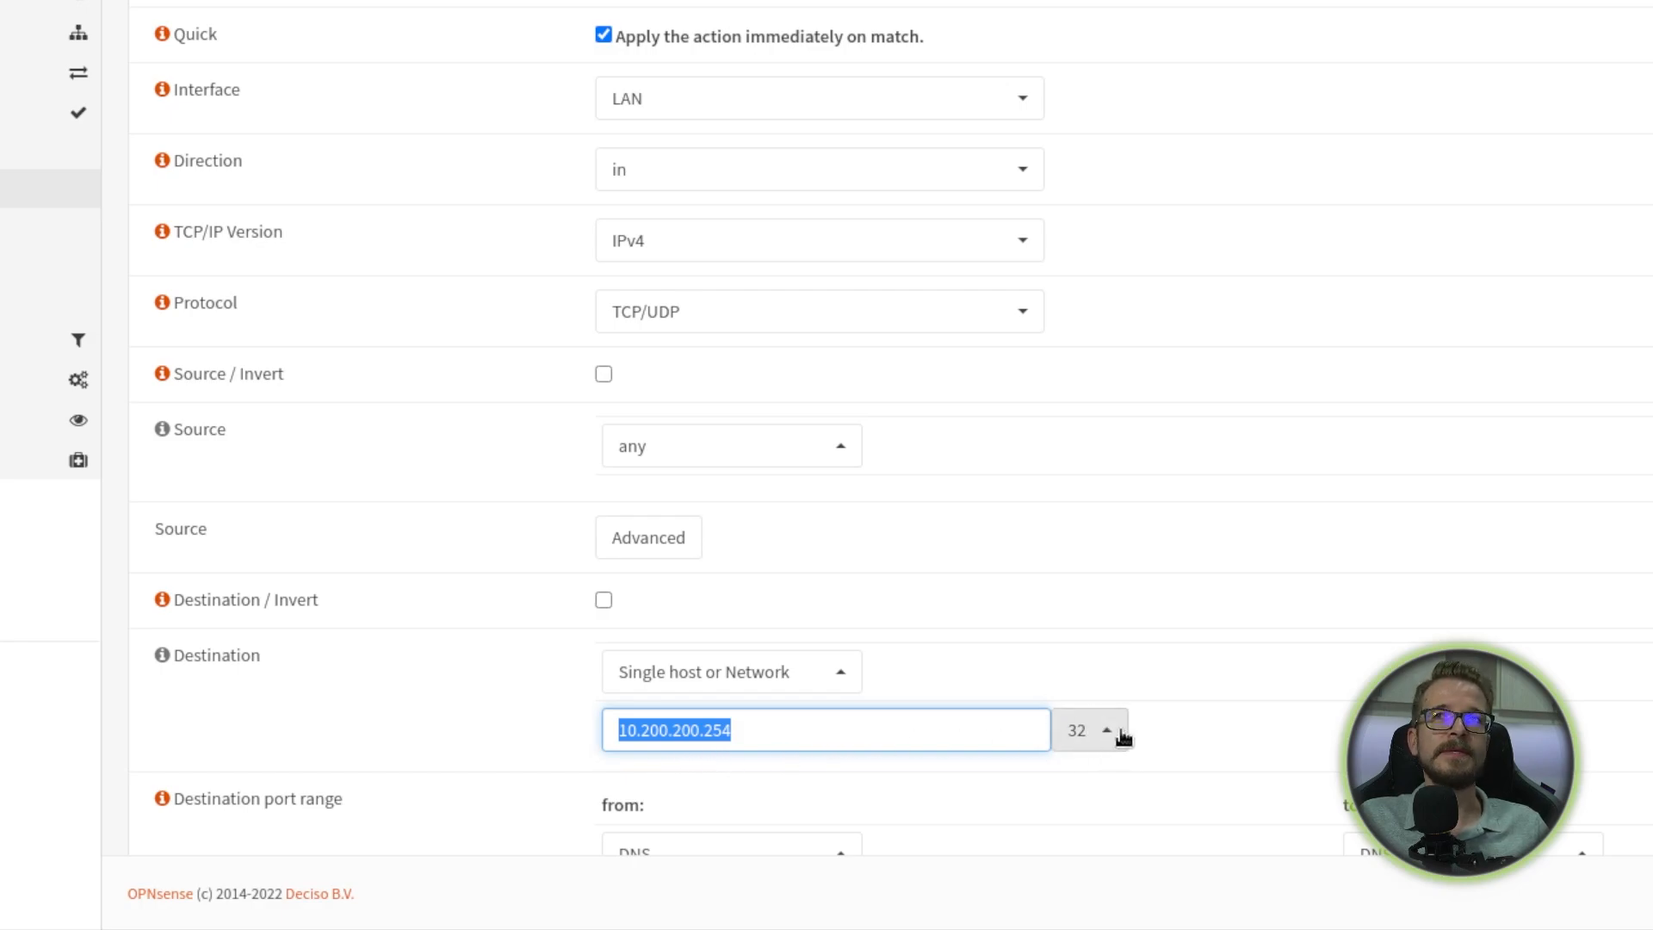
click(1242, 723)
- Review the Local Route DNS rule's destination port range, description and gateway, and close the rule without saving
scroll(1242, 723, down, 3)
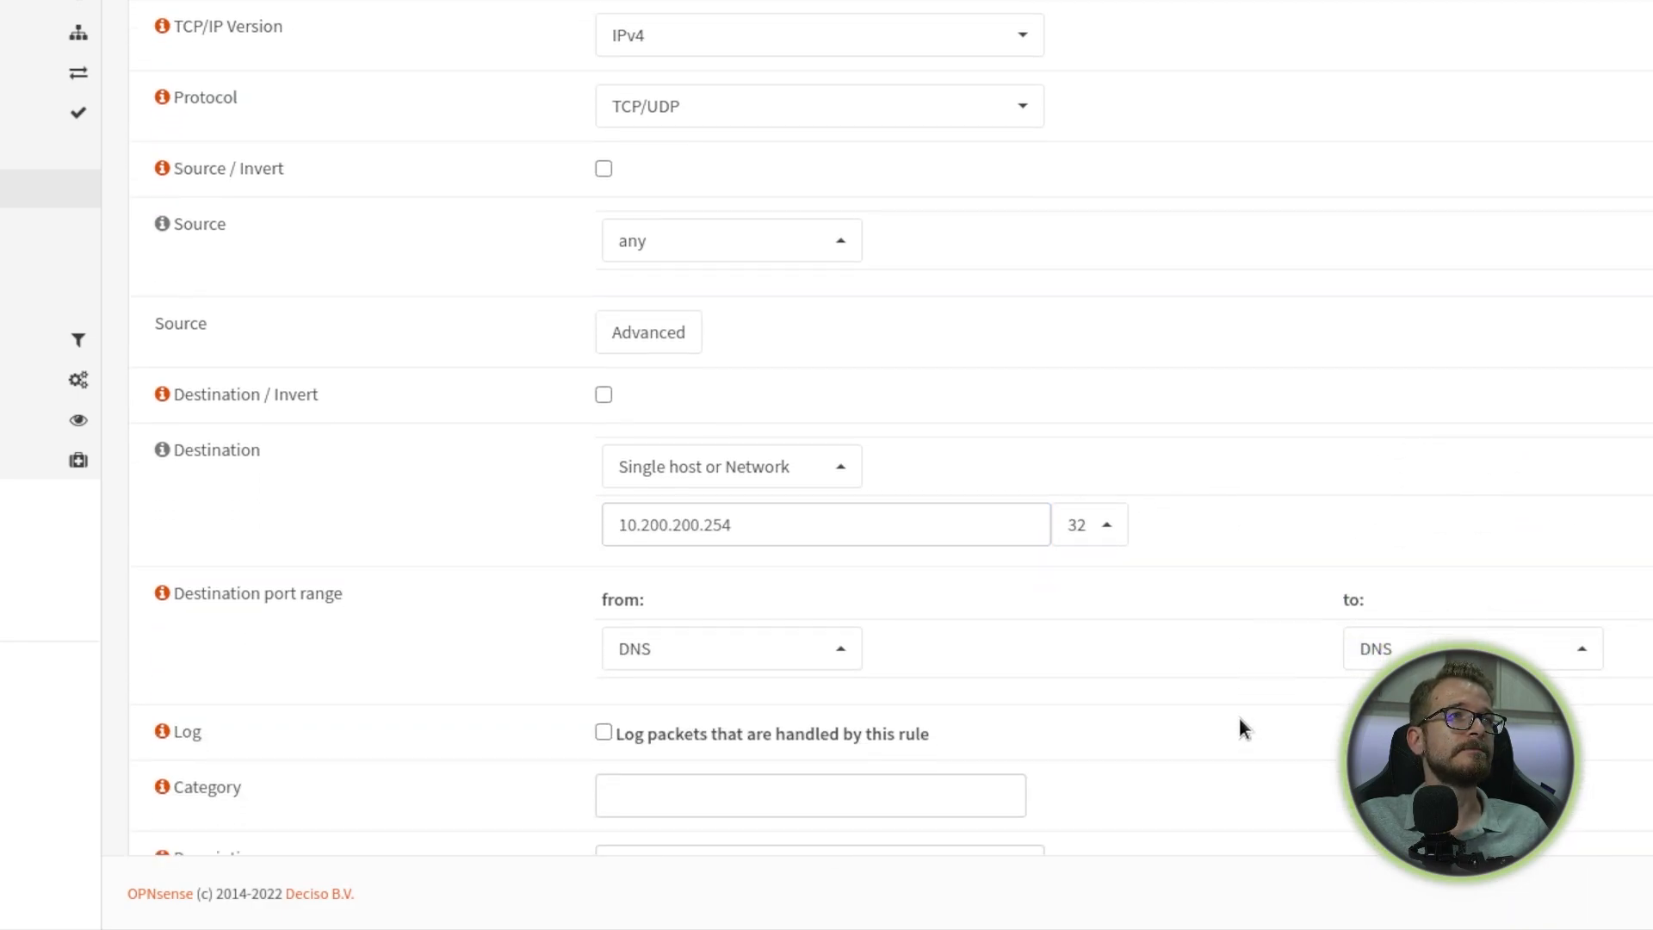
scroll(1237, 716, down, 1)
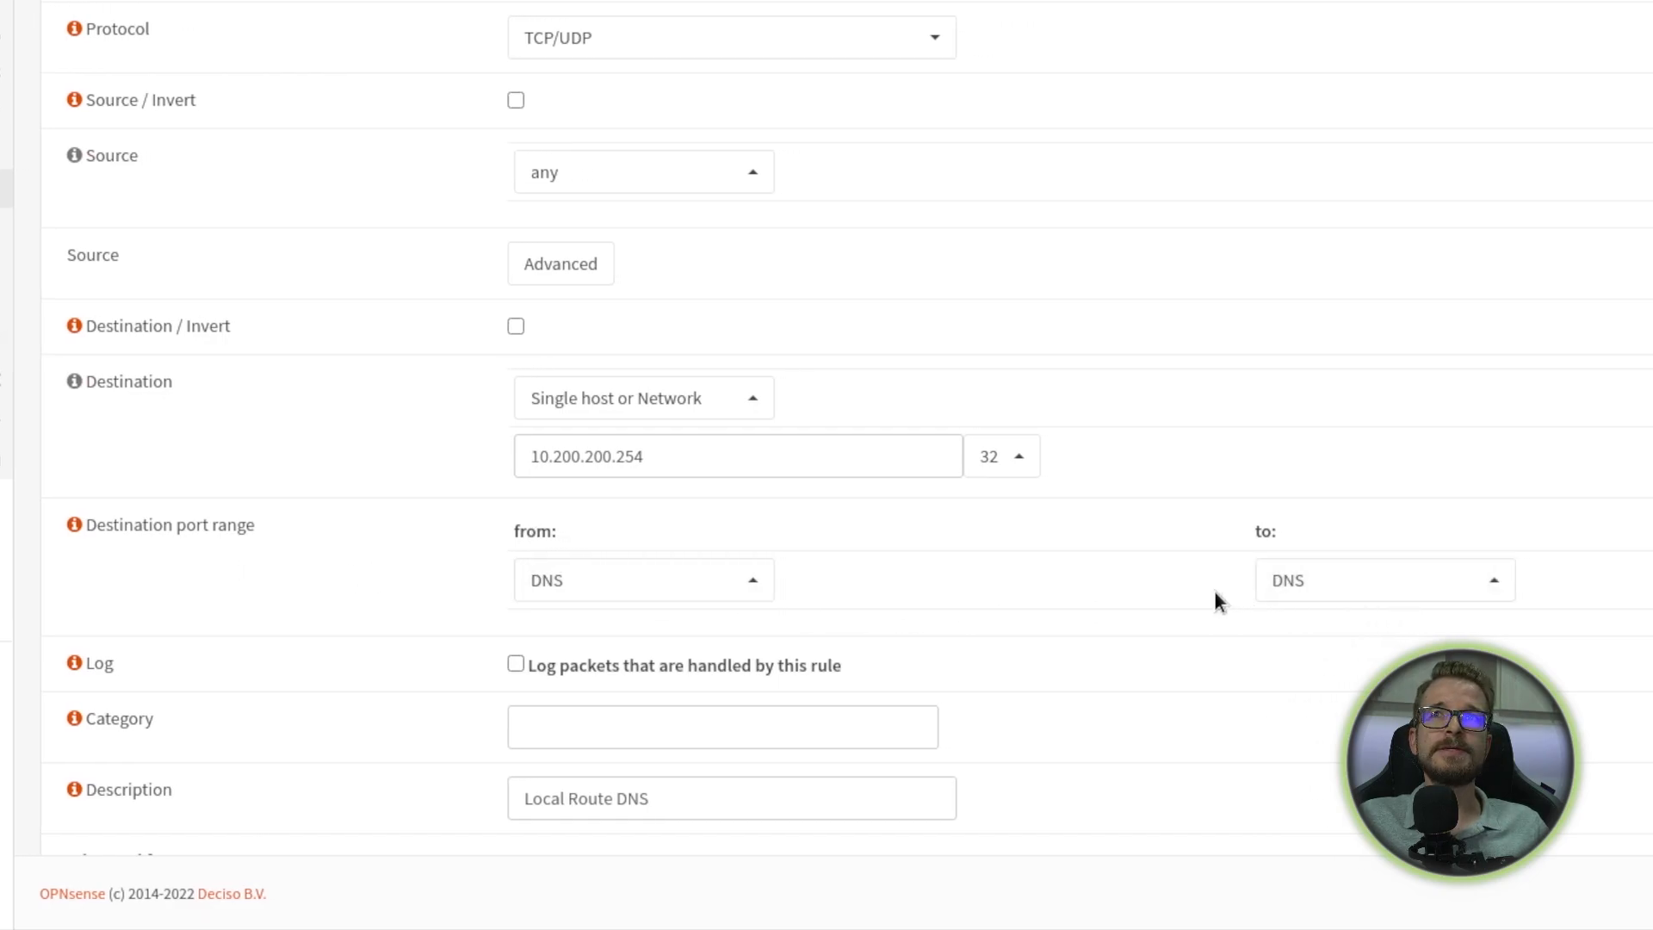
scroll(1009, 596, down, 4)
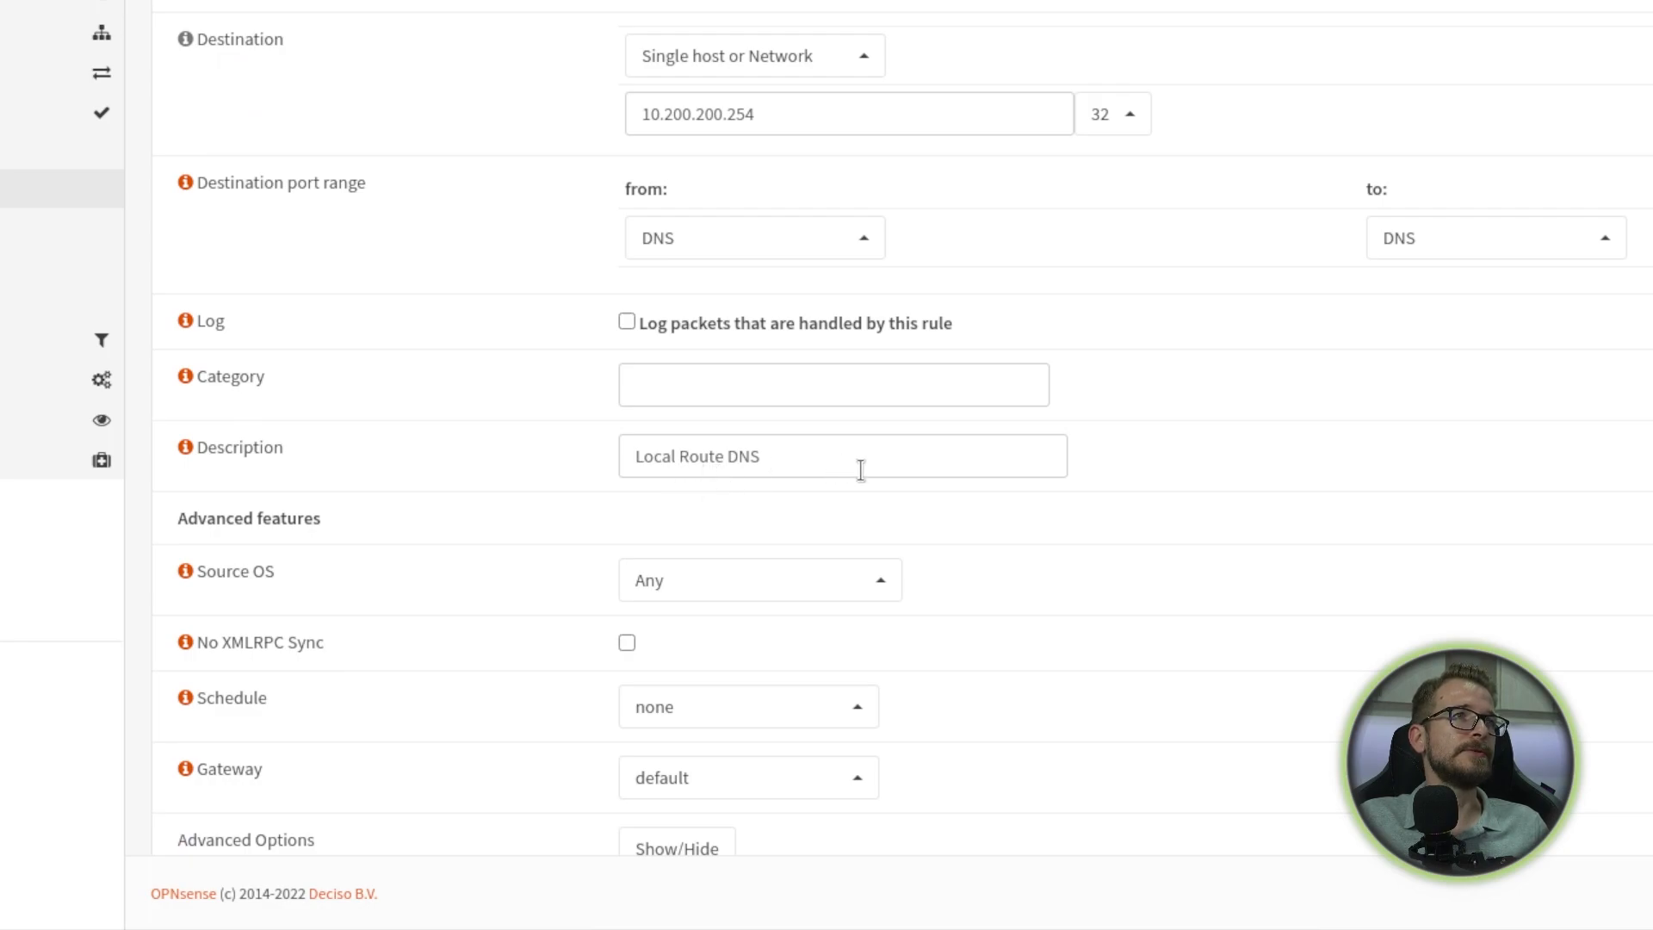
scroll(860, 469, down, 3)
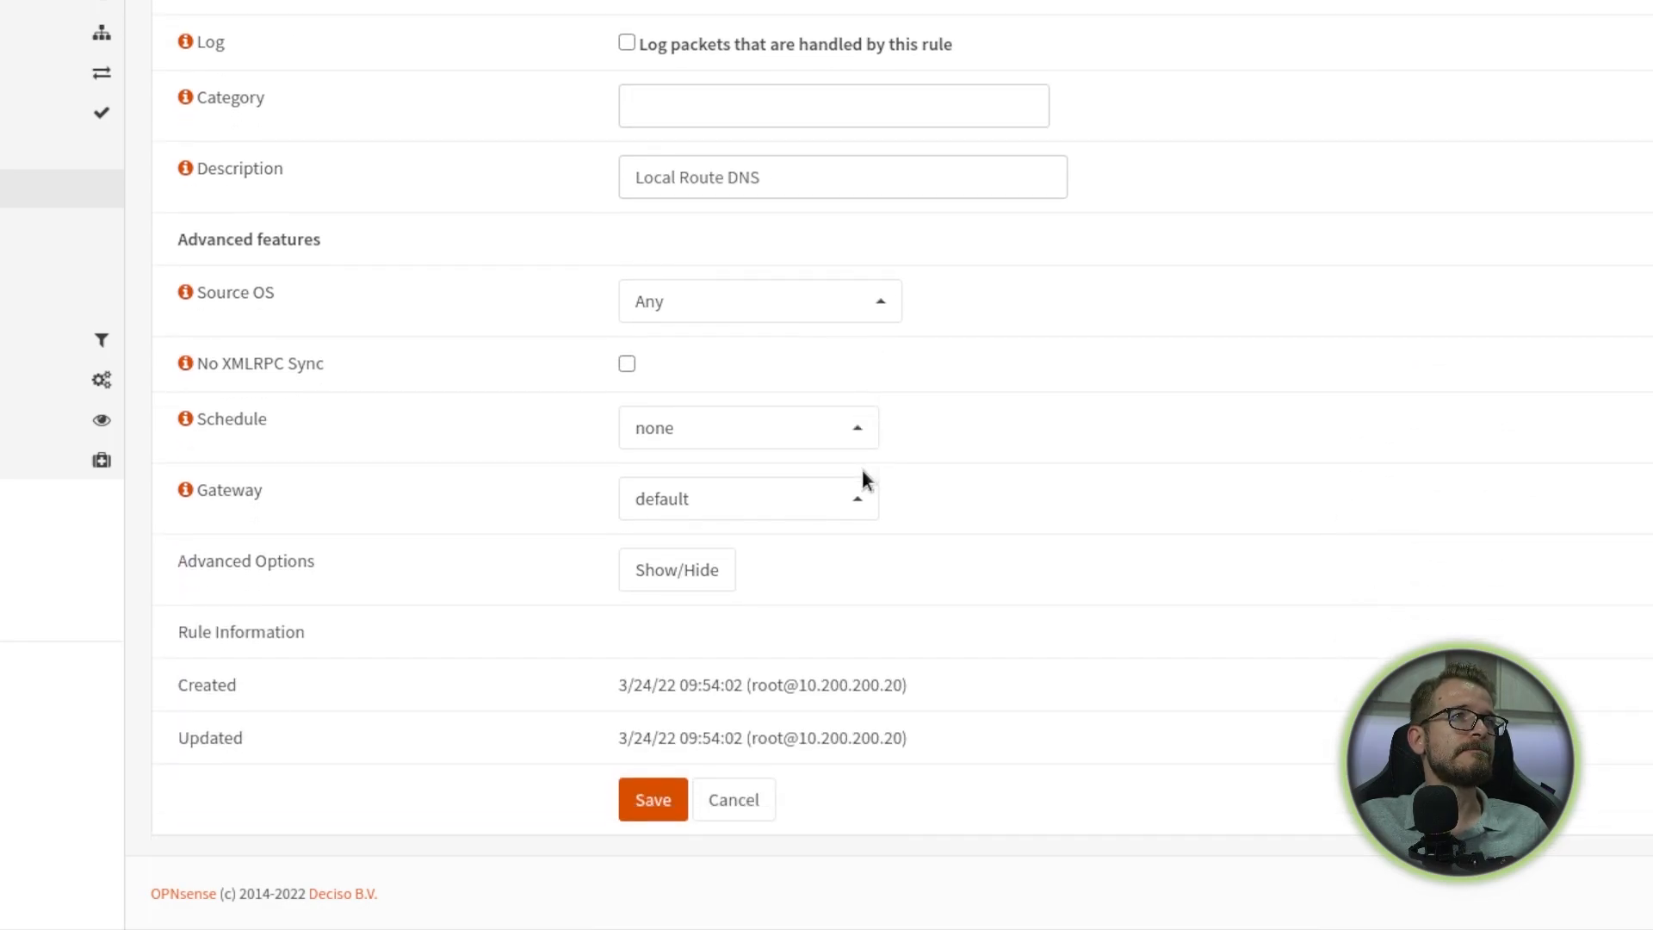
scroll(579, 210, up, 2)
scroll(656, 797, down, 2)
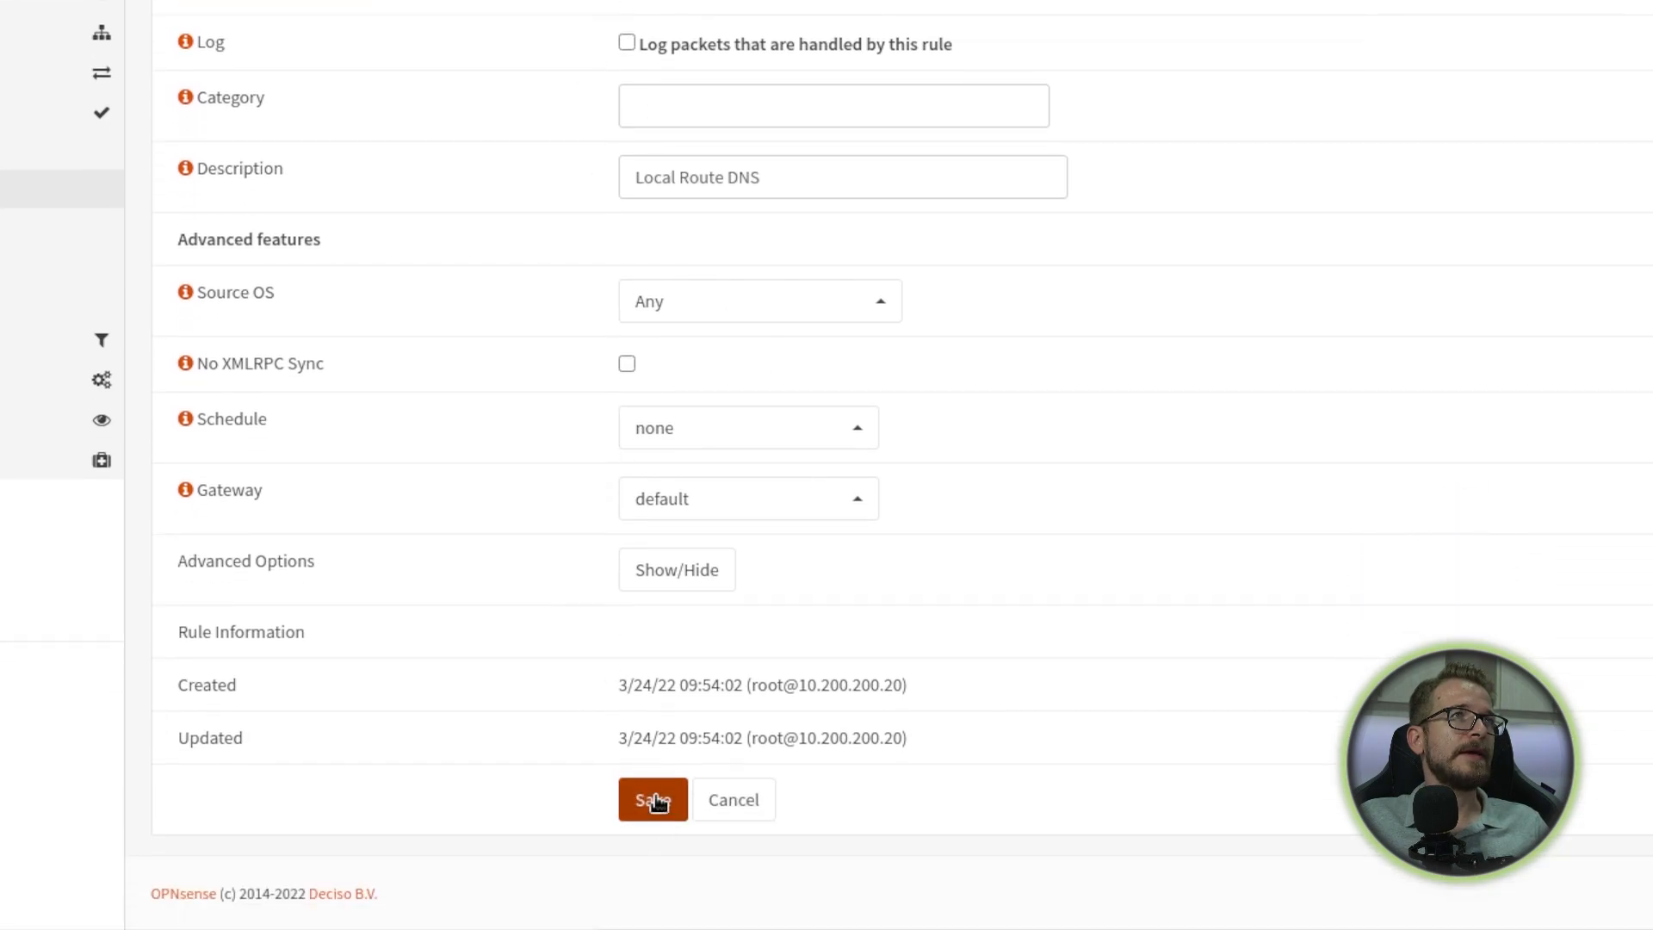
click(735, 794)
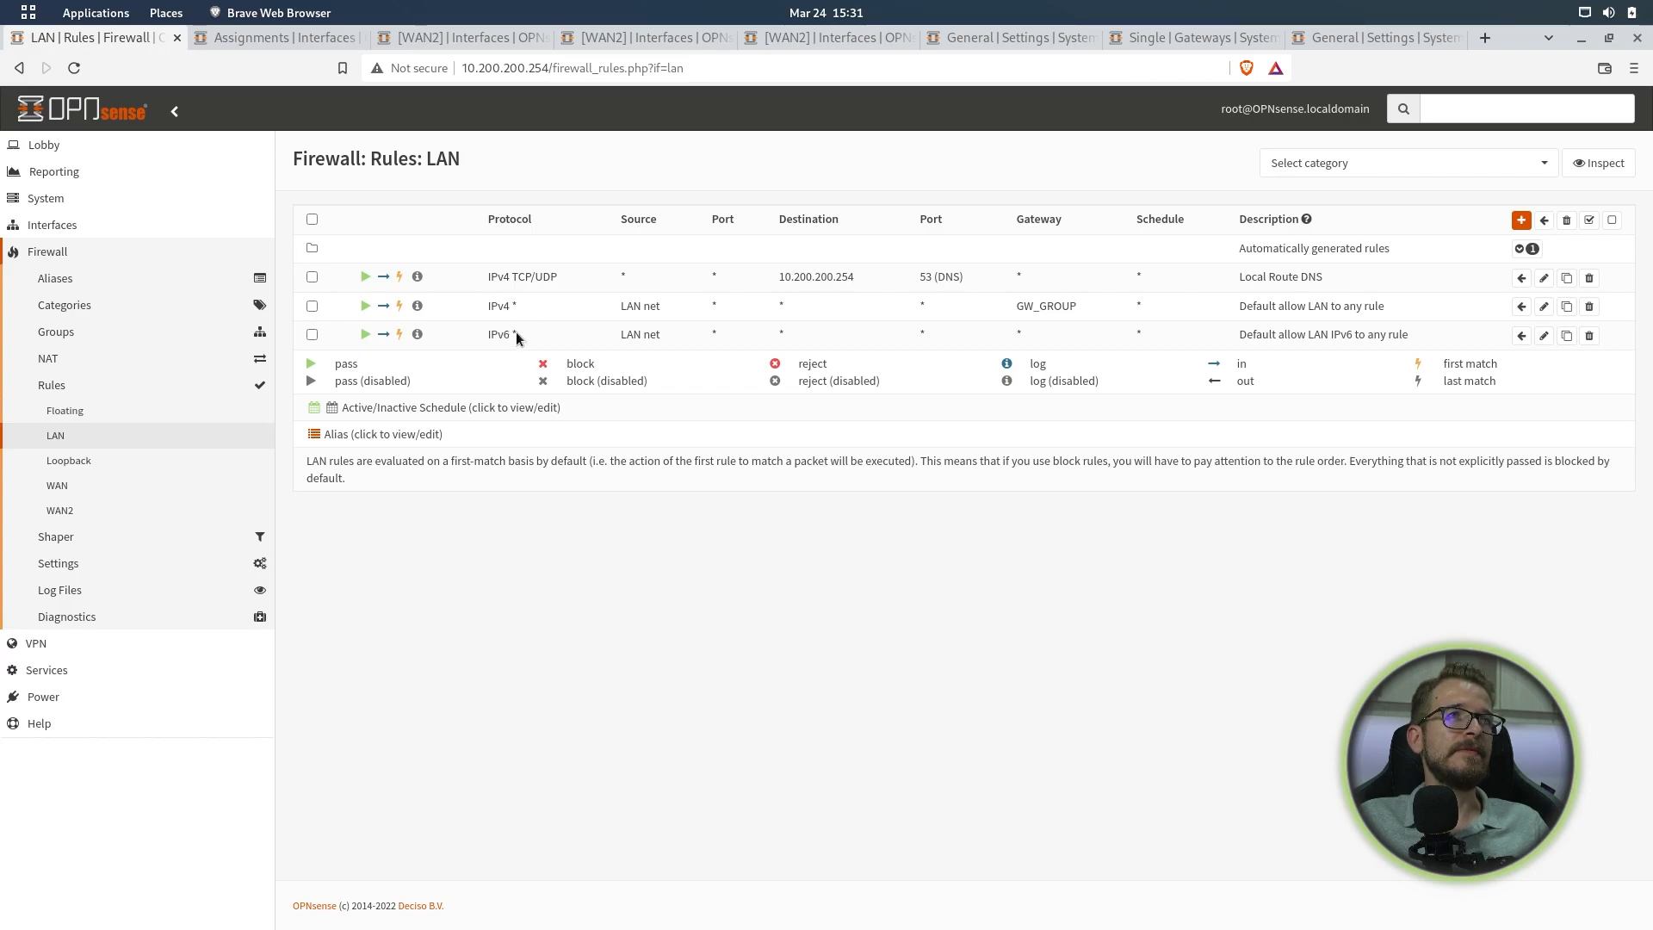
- Examine the Local Route DNS rule and its place above the default allow rules in the LAN rule list
click(312, 336)
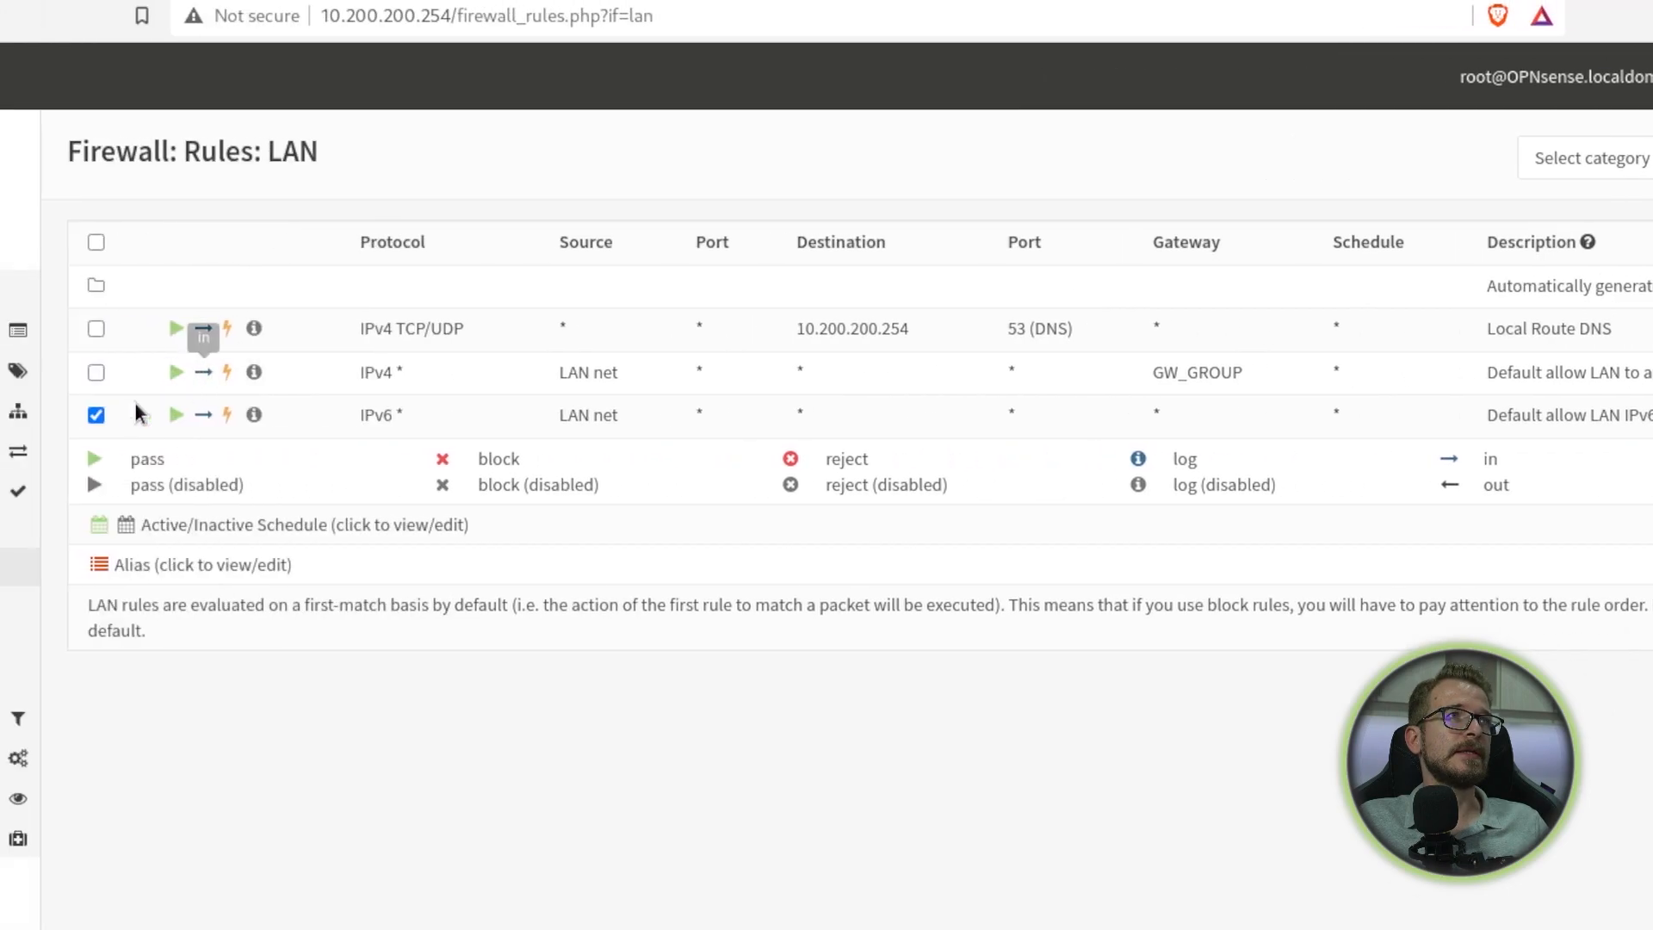
click(260, 417)
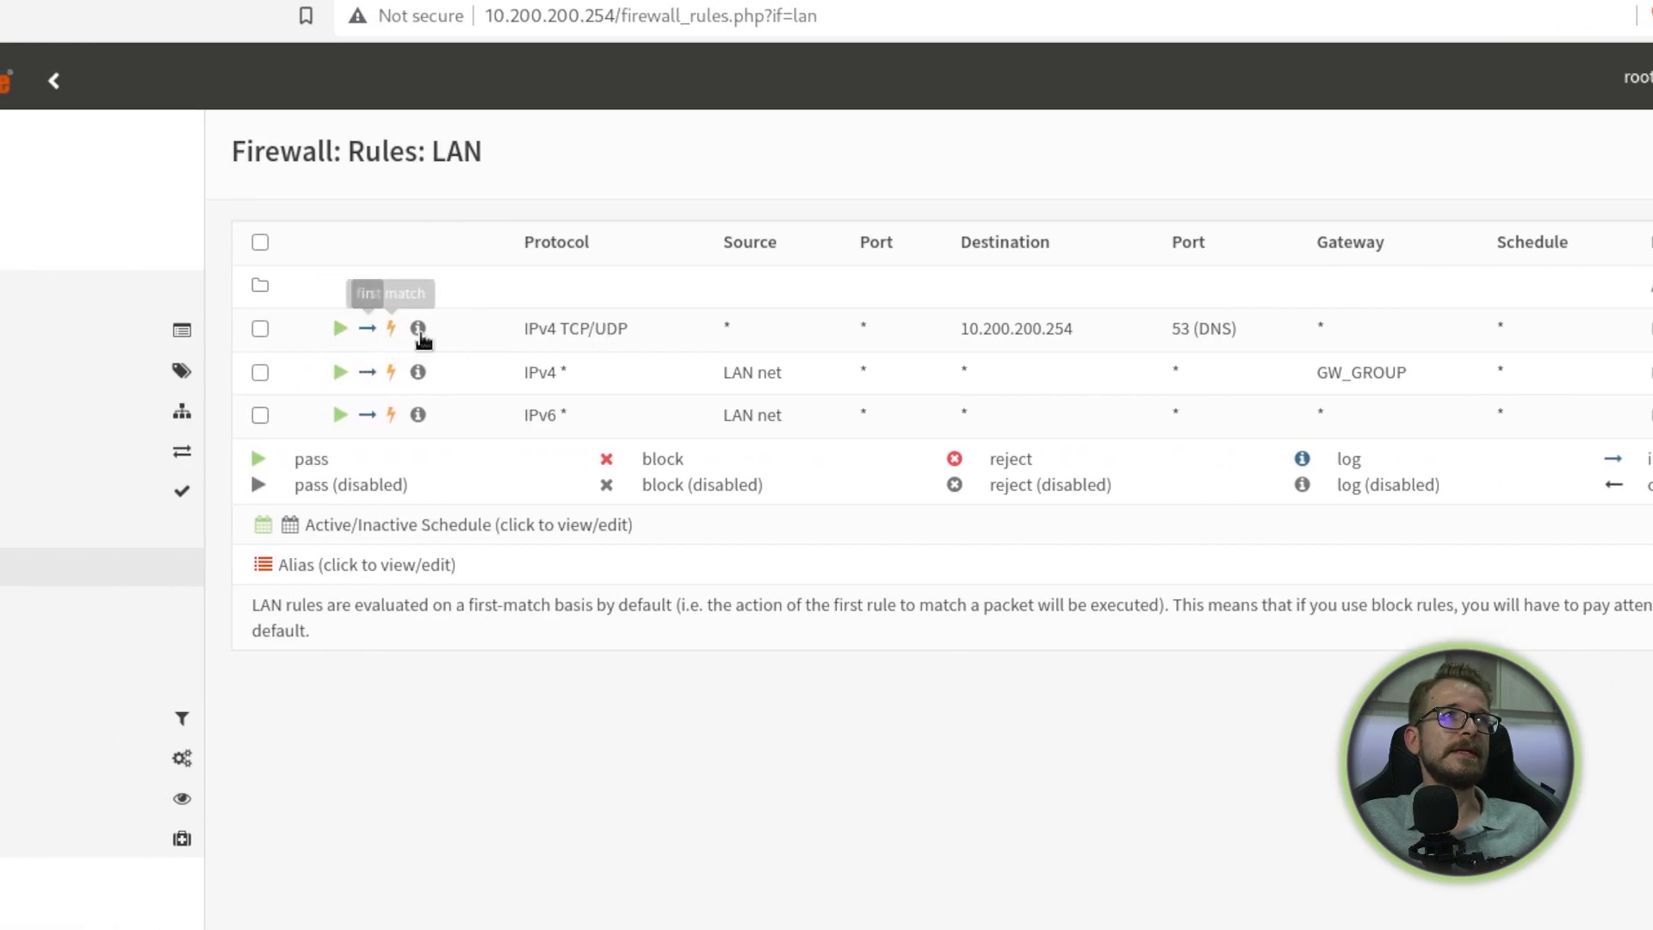
drag(510, 331, 1394, 332)
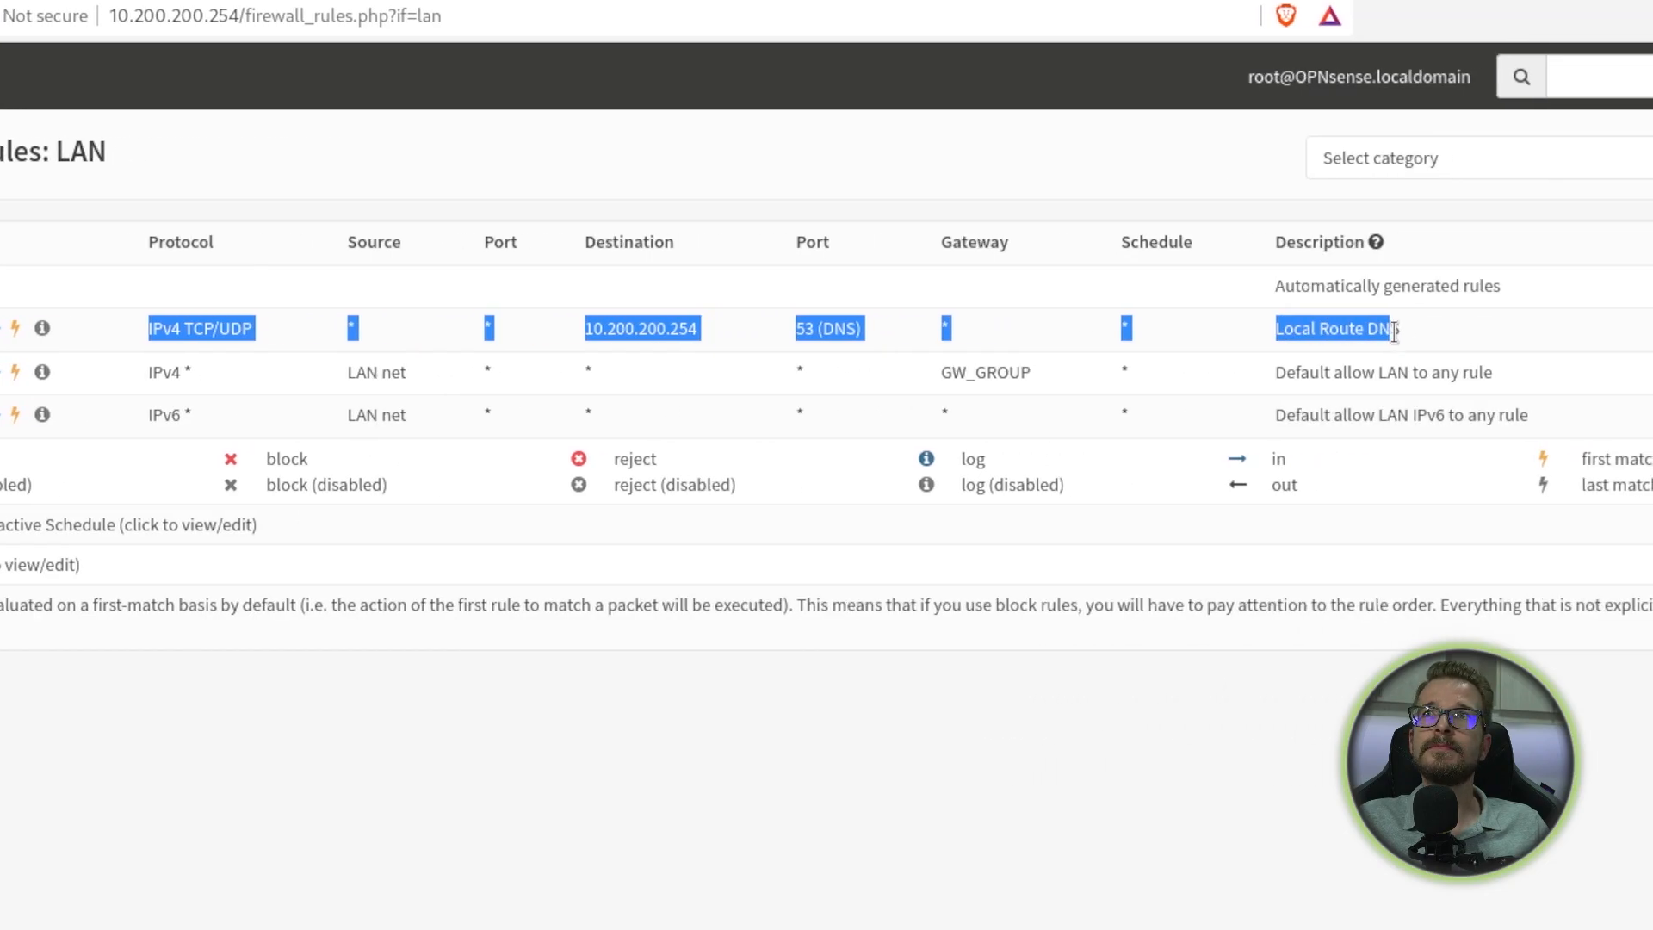
click(1395, 333)
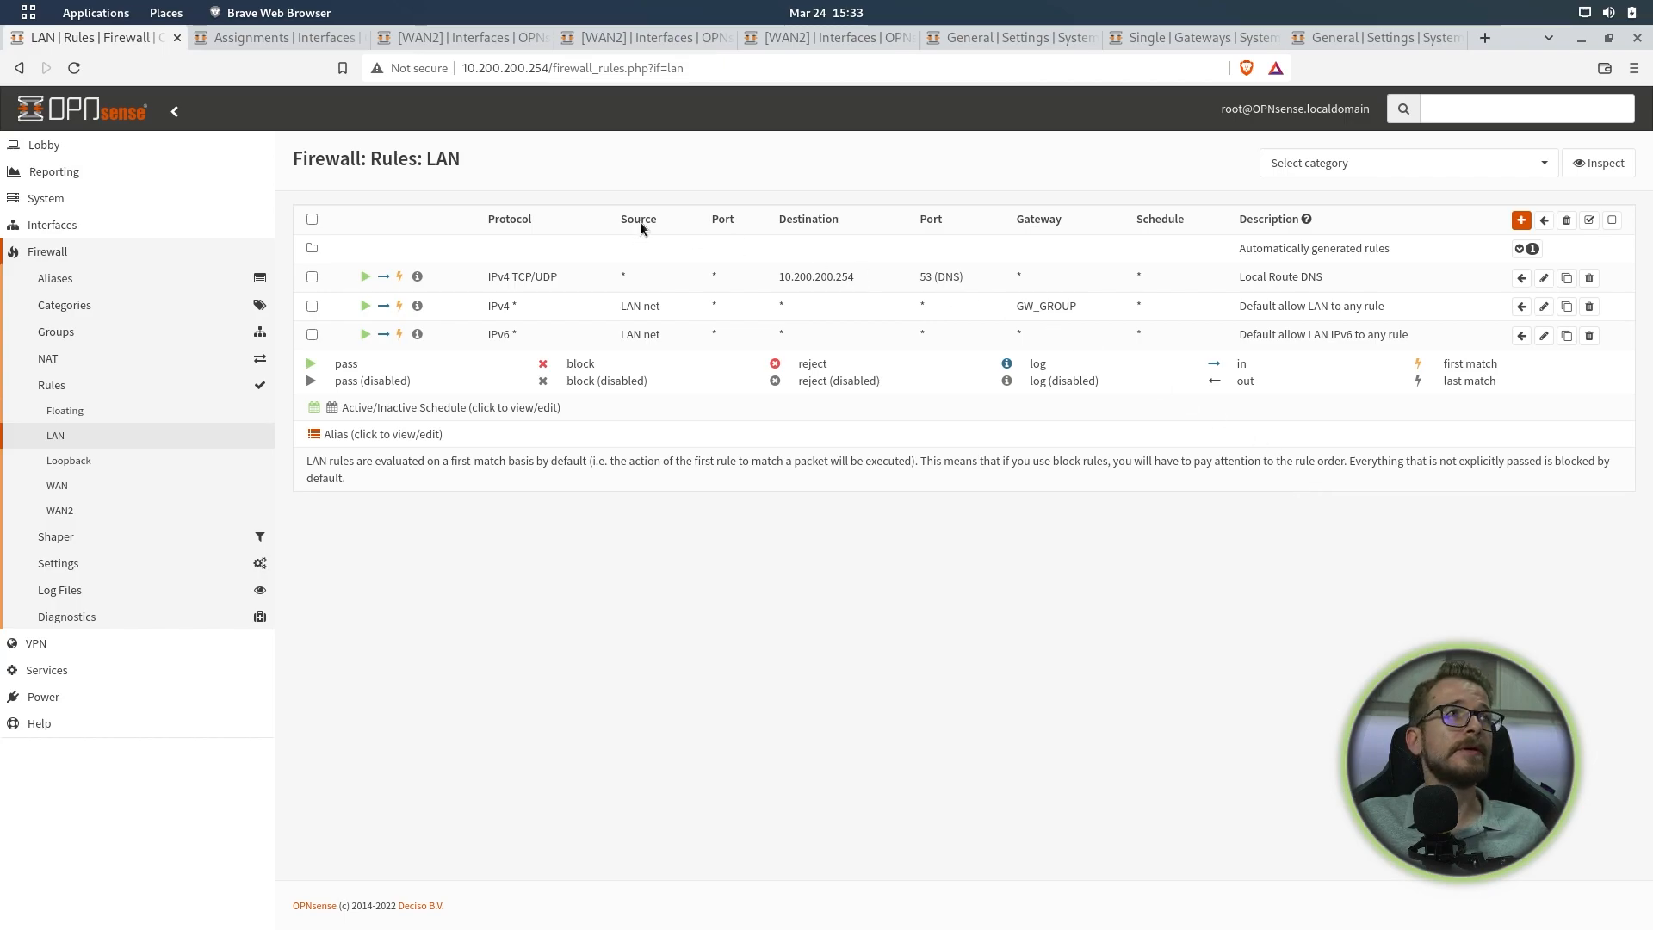
- Open the WAN_DHCP gateway from the single gateways list for editing and show its advanced options
click(76, 204)
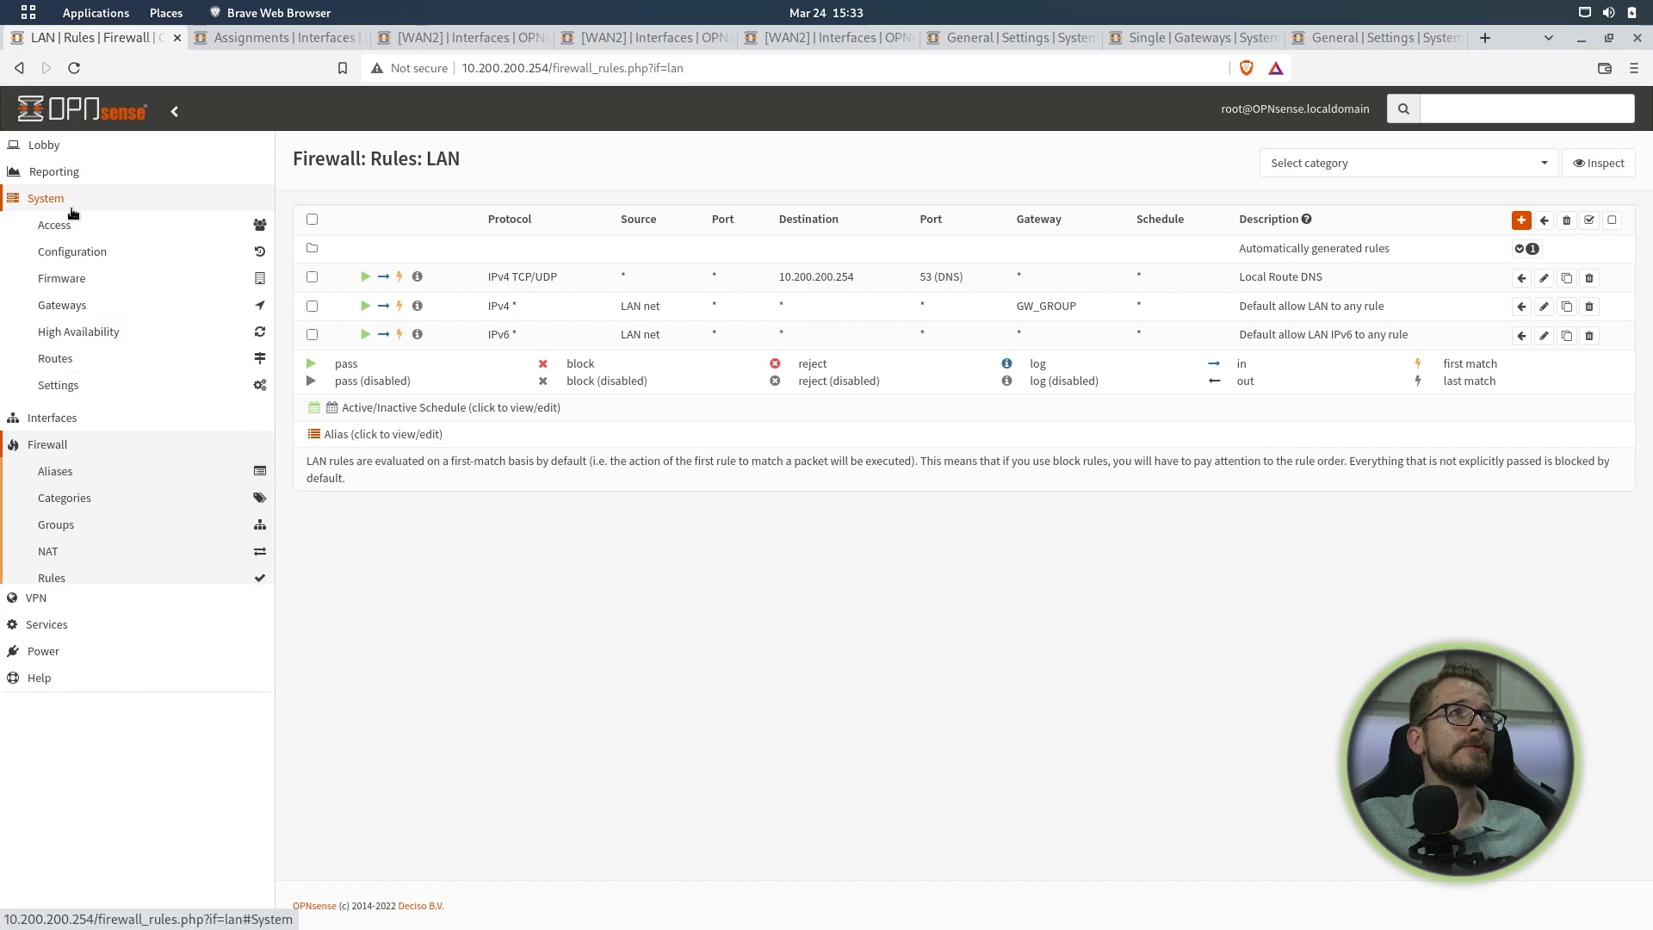
click(82, 305)
click(75, 339)
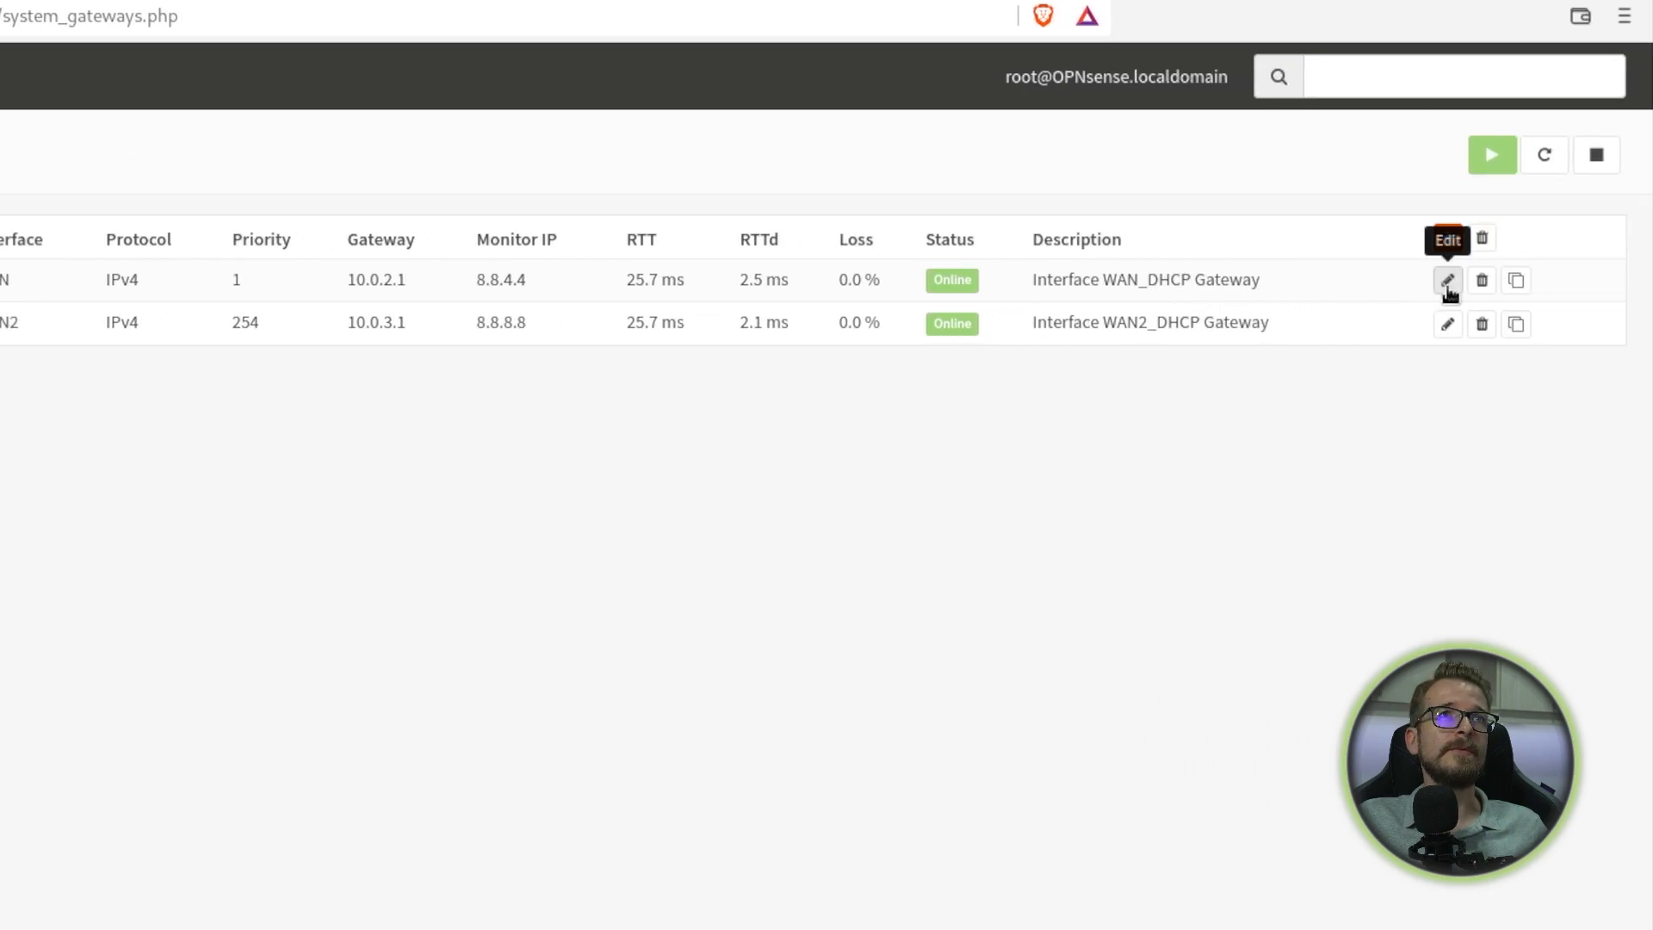
click(1447, 286)
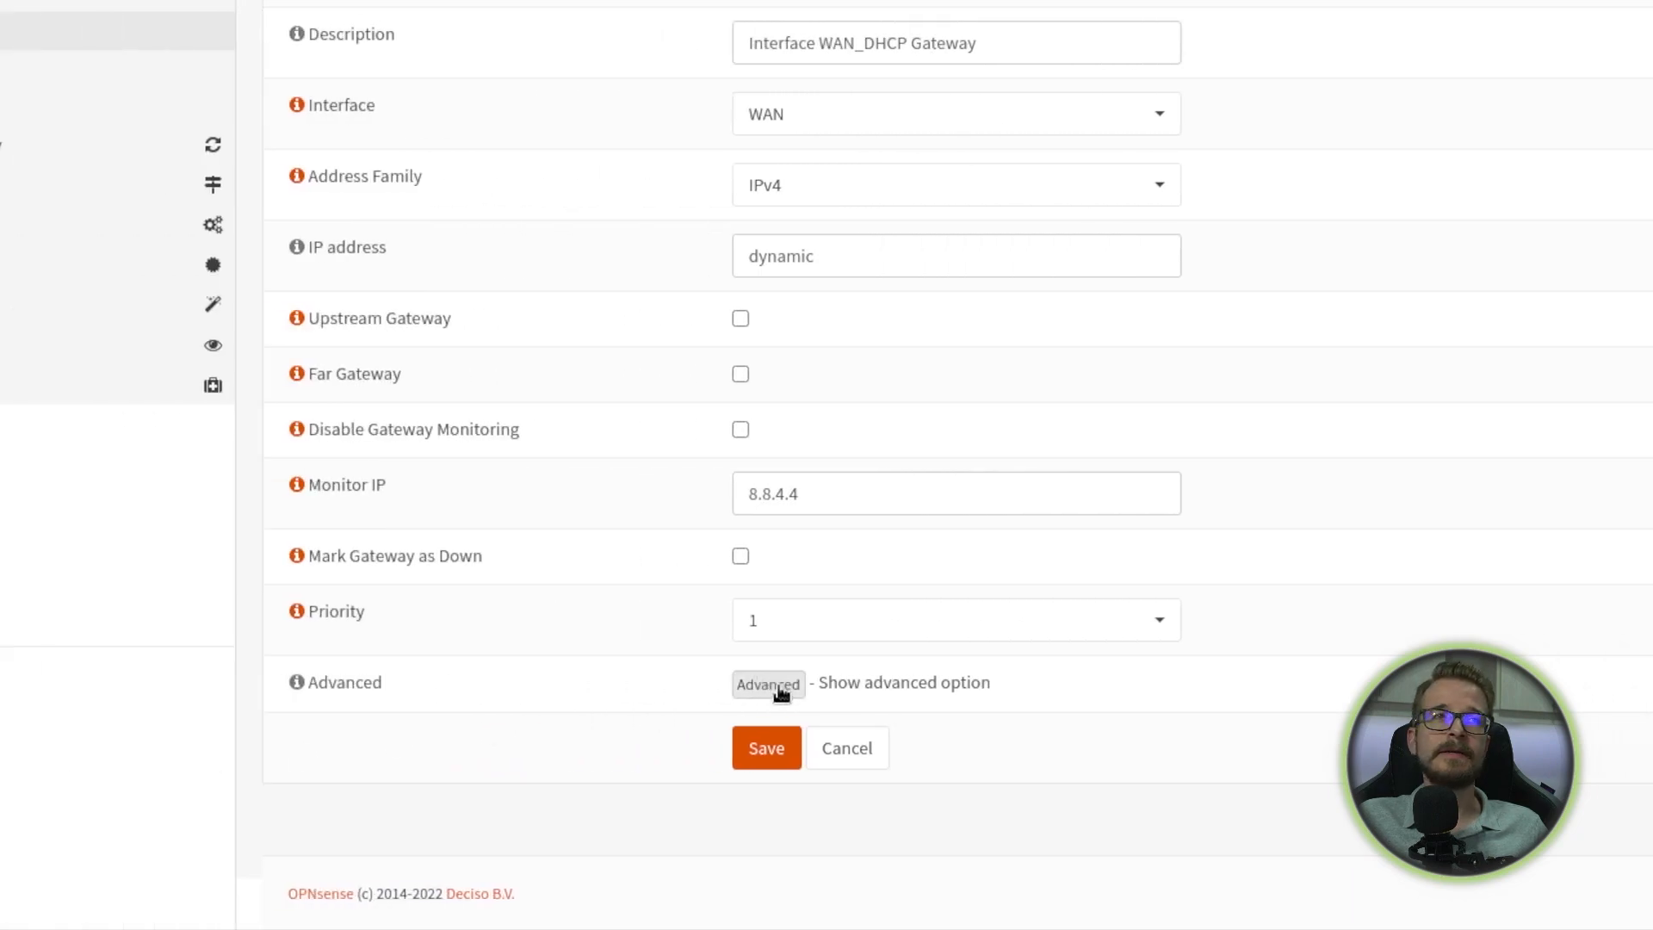
click(769, 685)
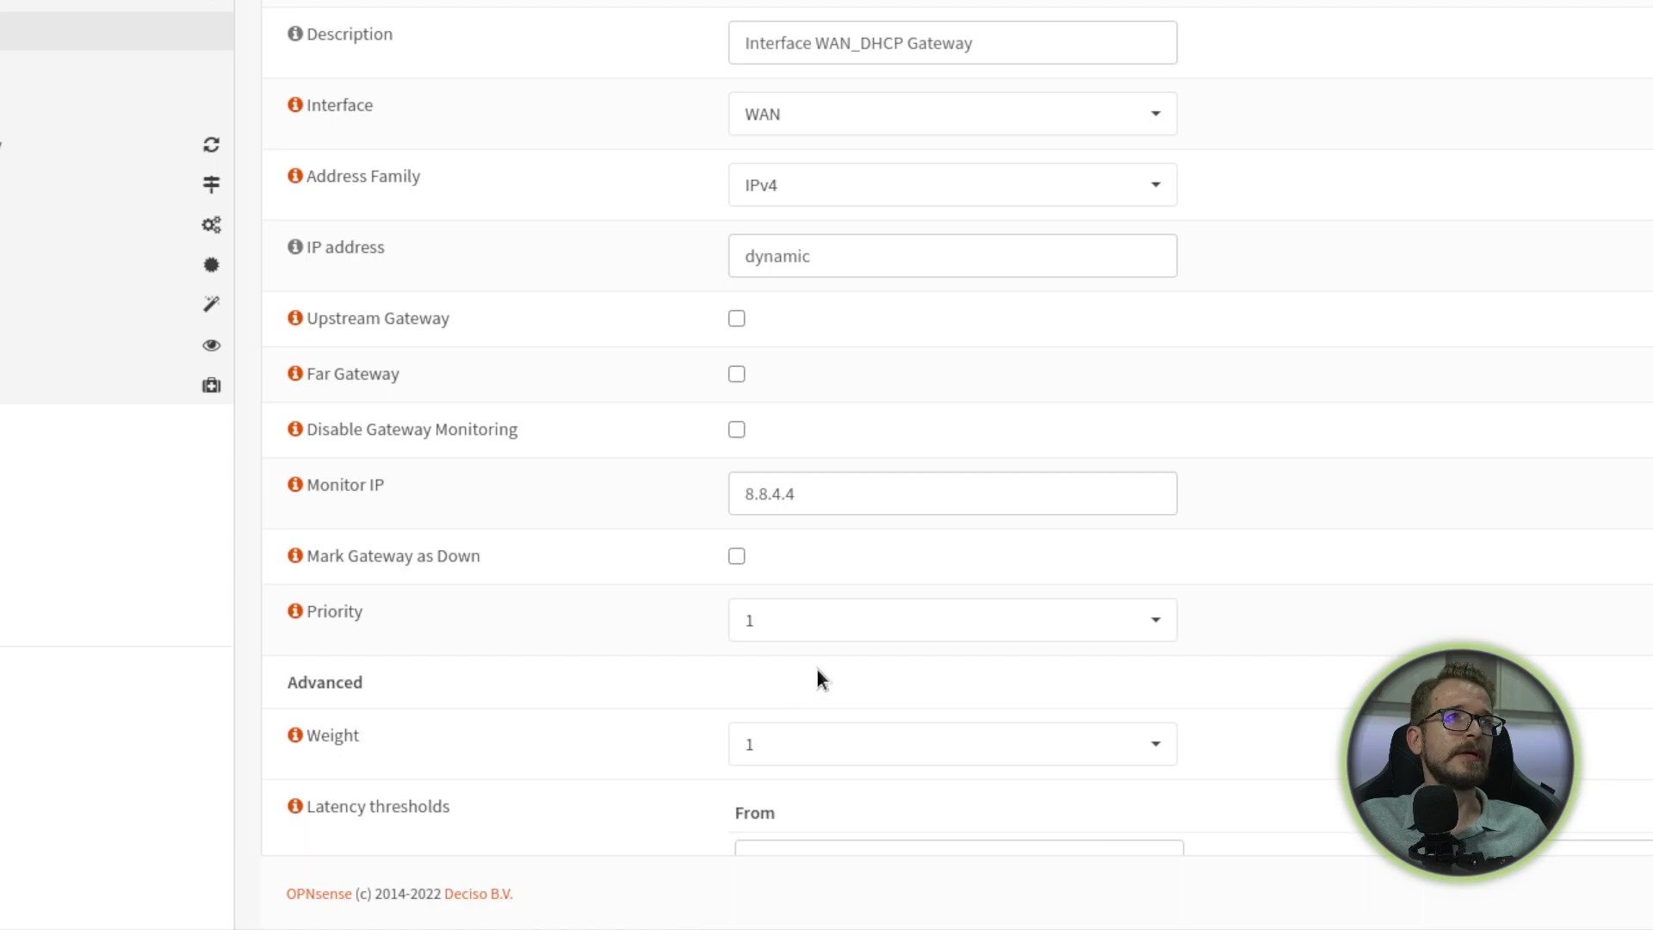
- Review the WAN gateway's latency and packet loss thresholds, probe and alert intervals, and available weight choices without changing anything
scroll(818, 676, down, 3)
scroll(974, 647, down, 4)
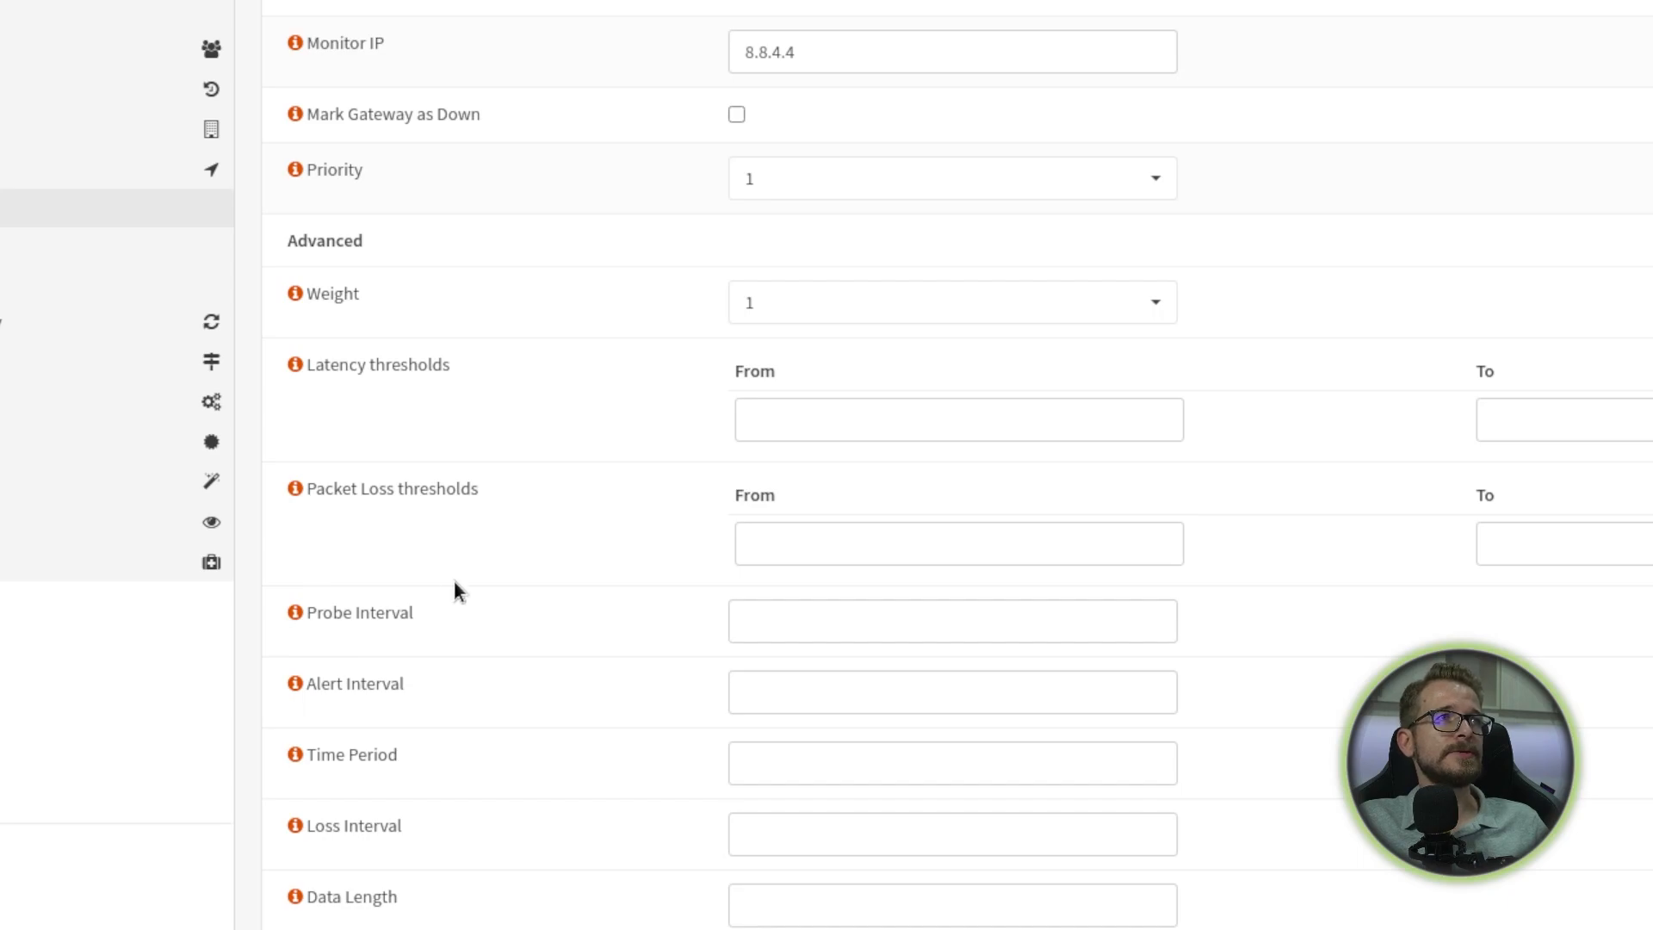
scroll(409, 654, down, 2)
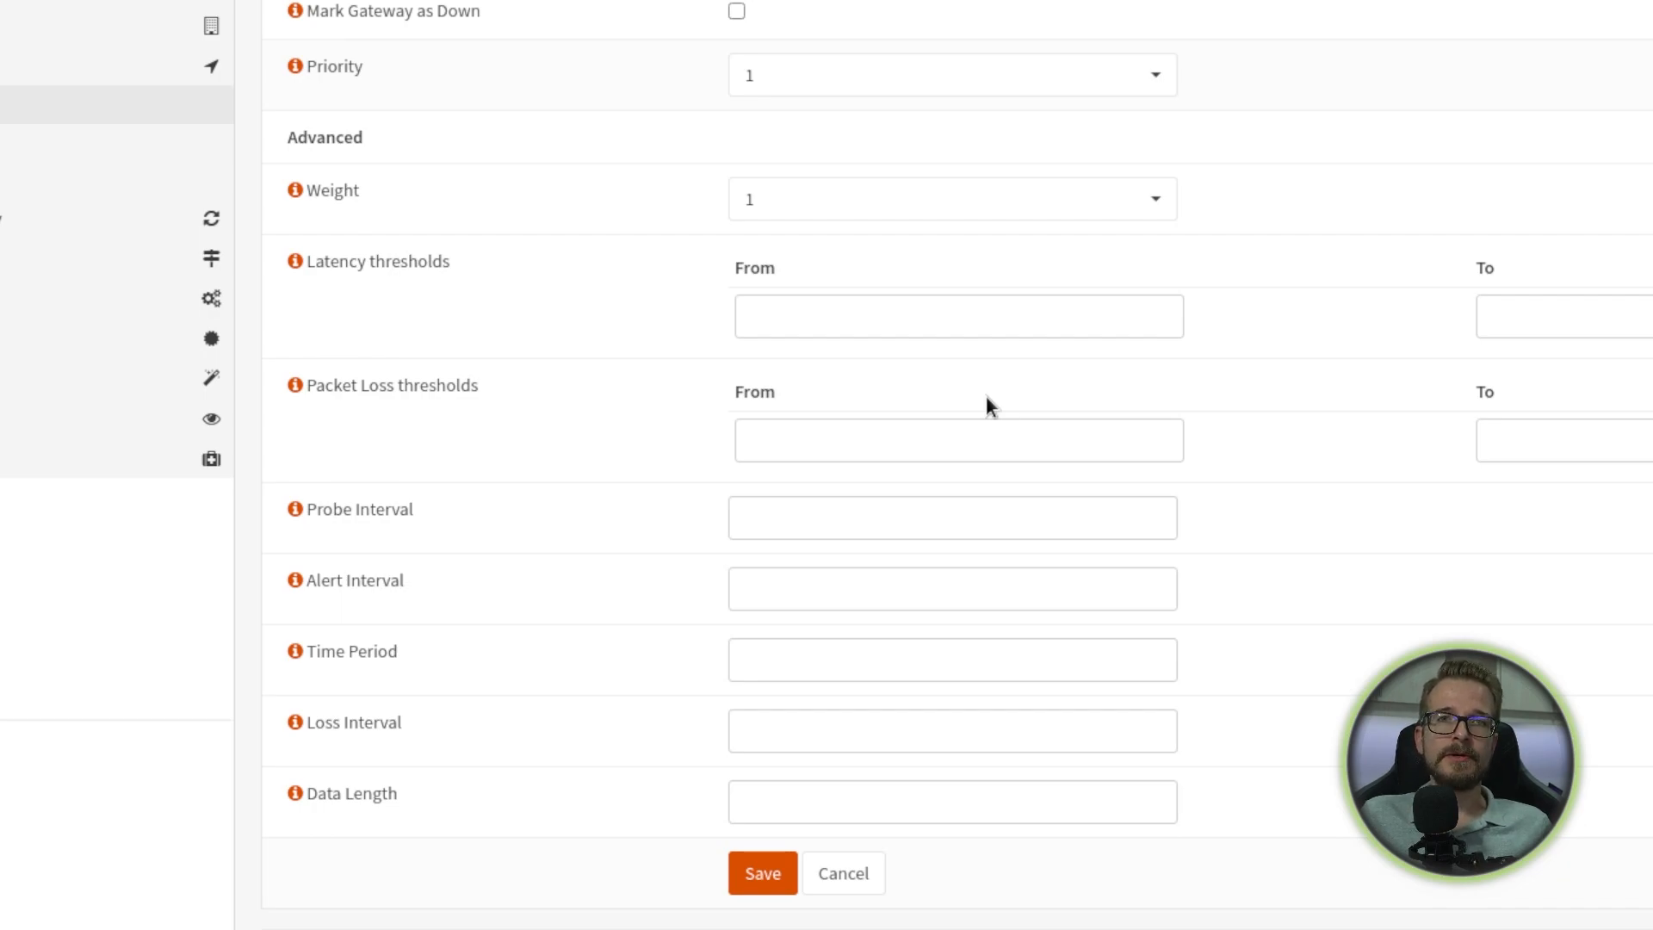
scroll(985, 396, up, 1)
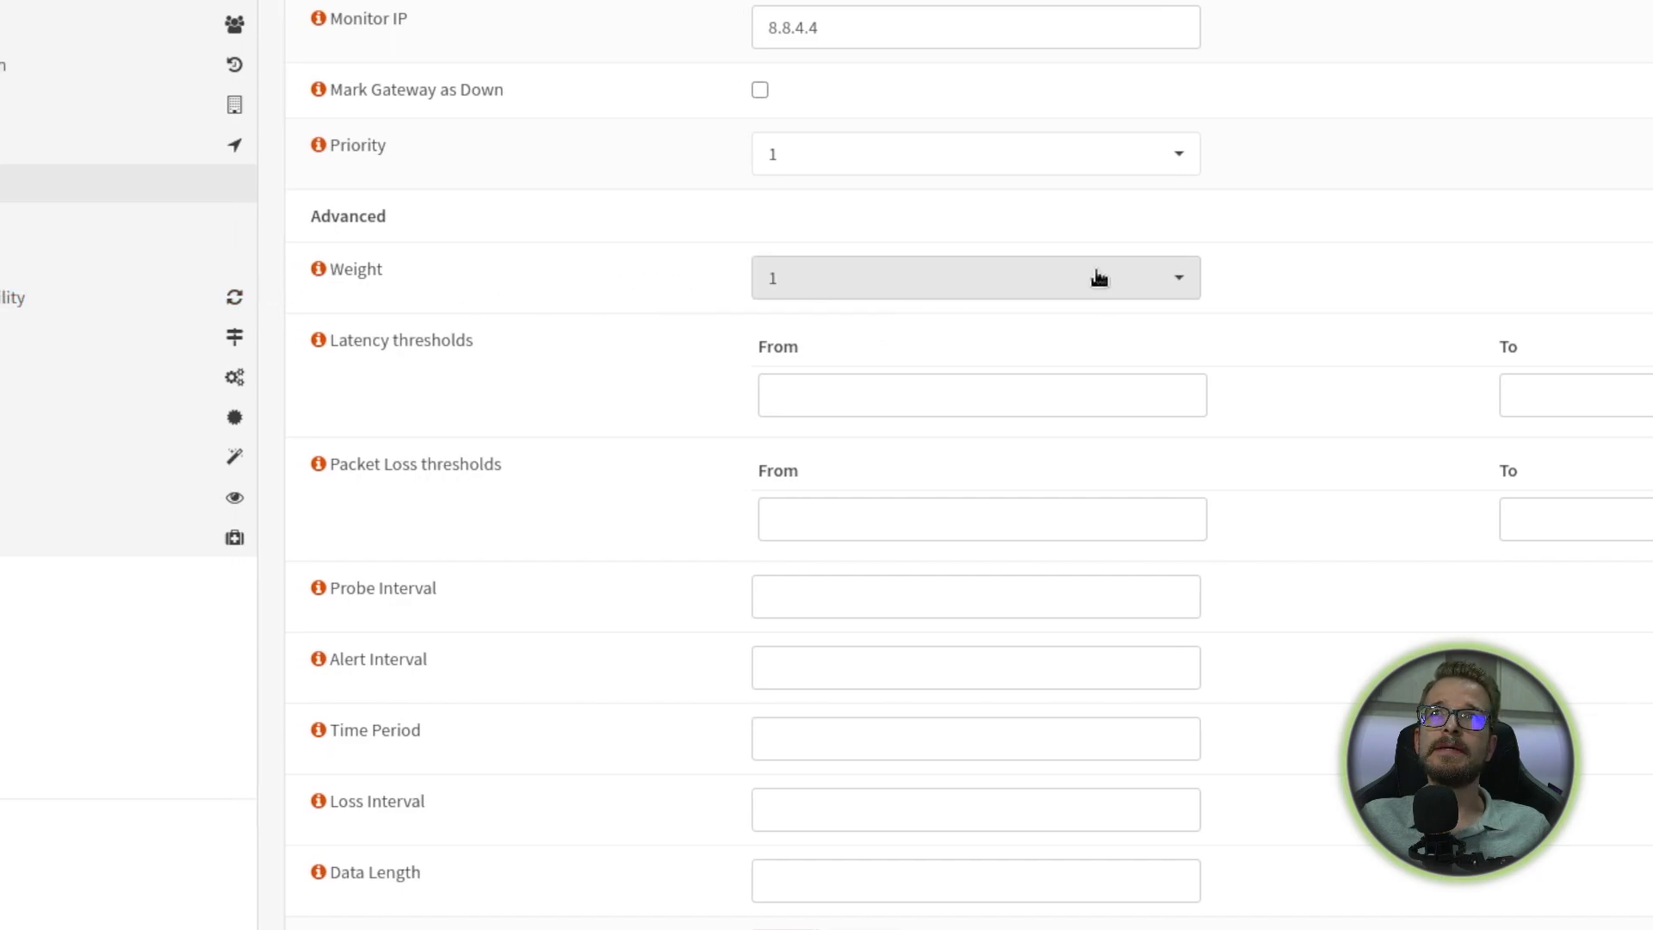
click(1147, 288)
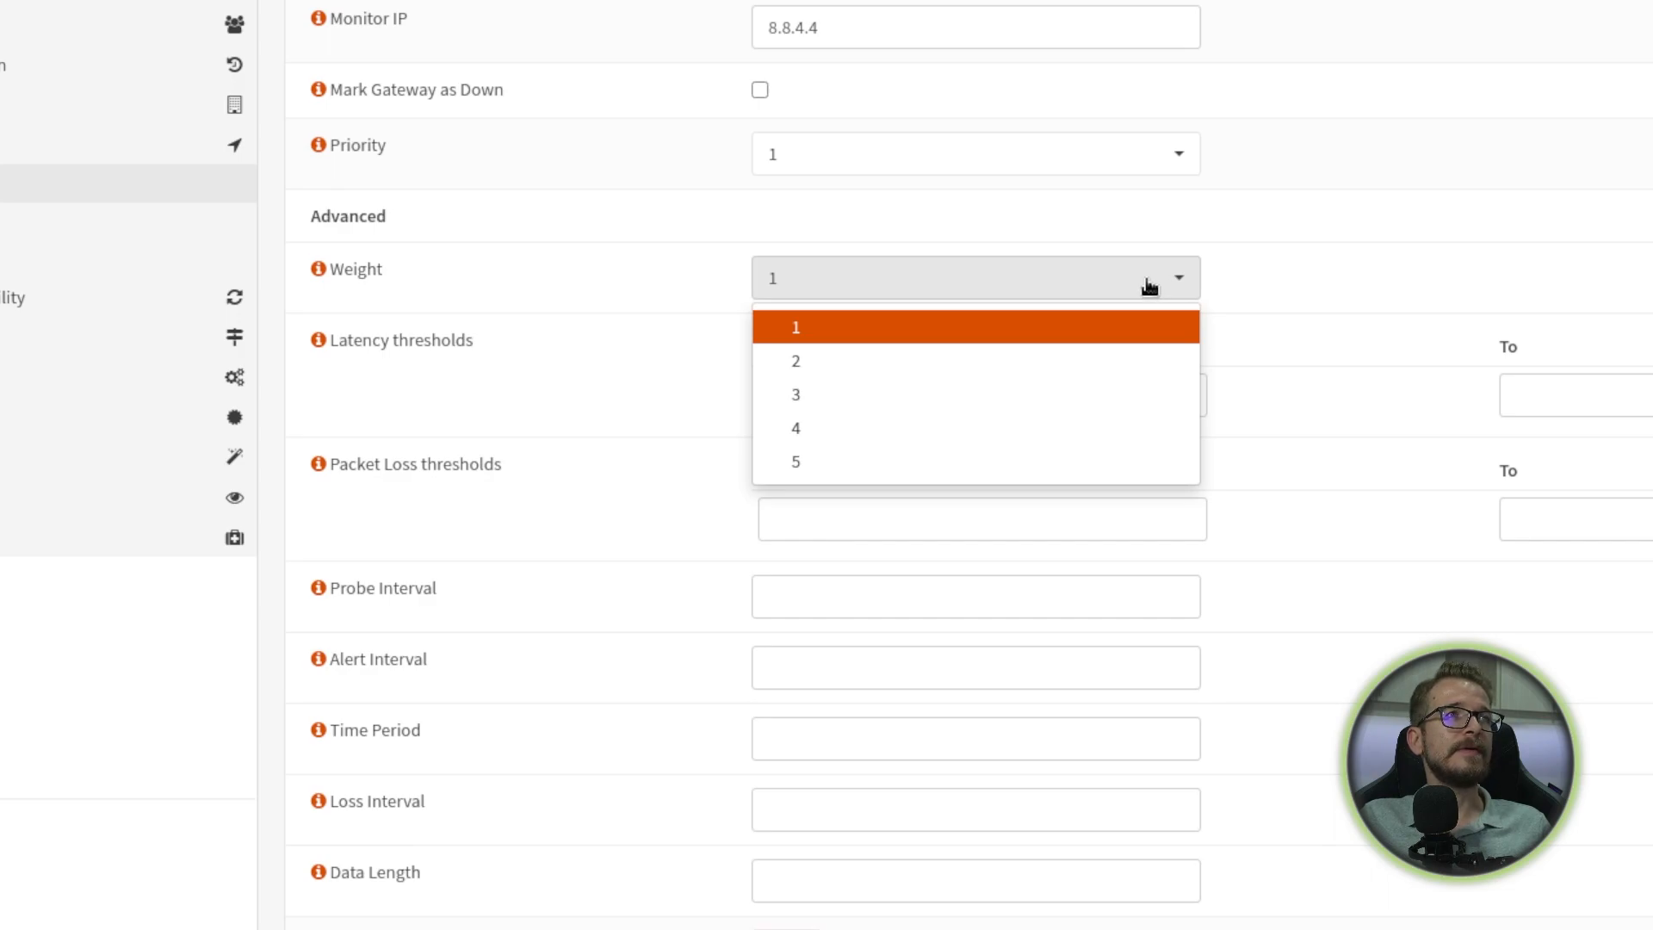
click(1149, 287)
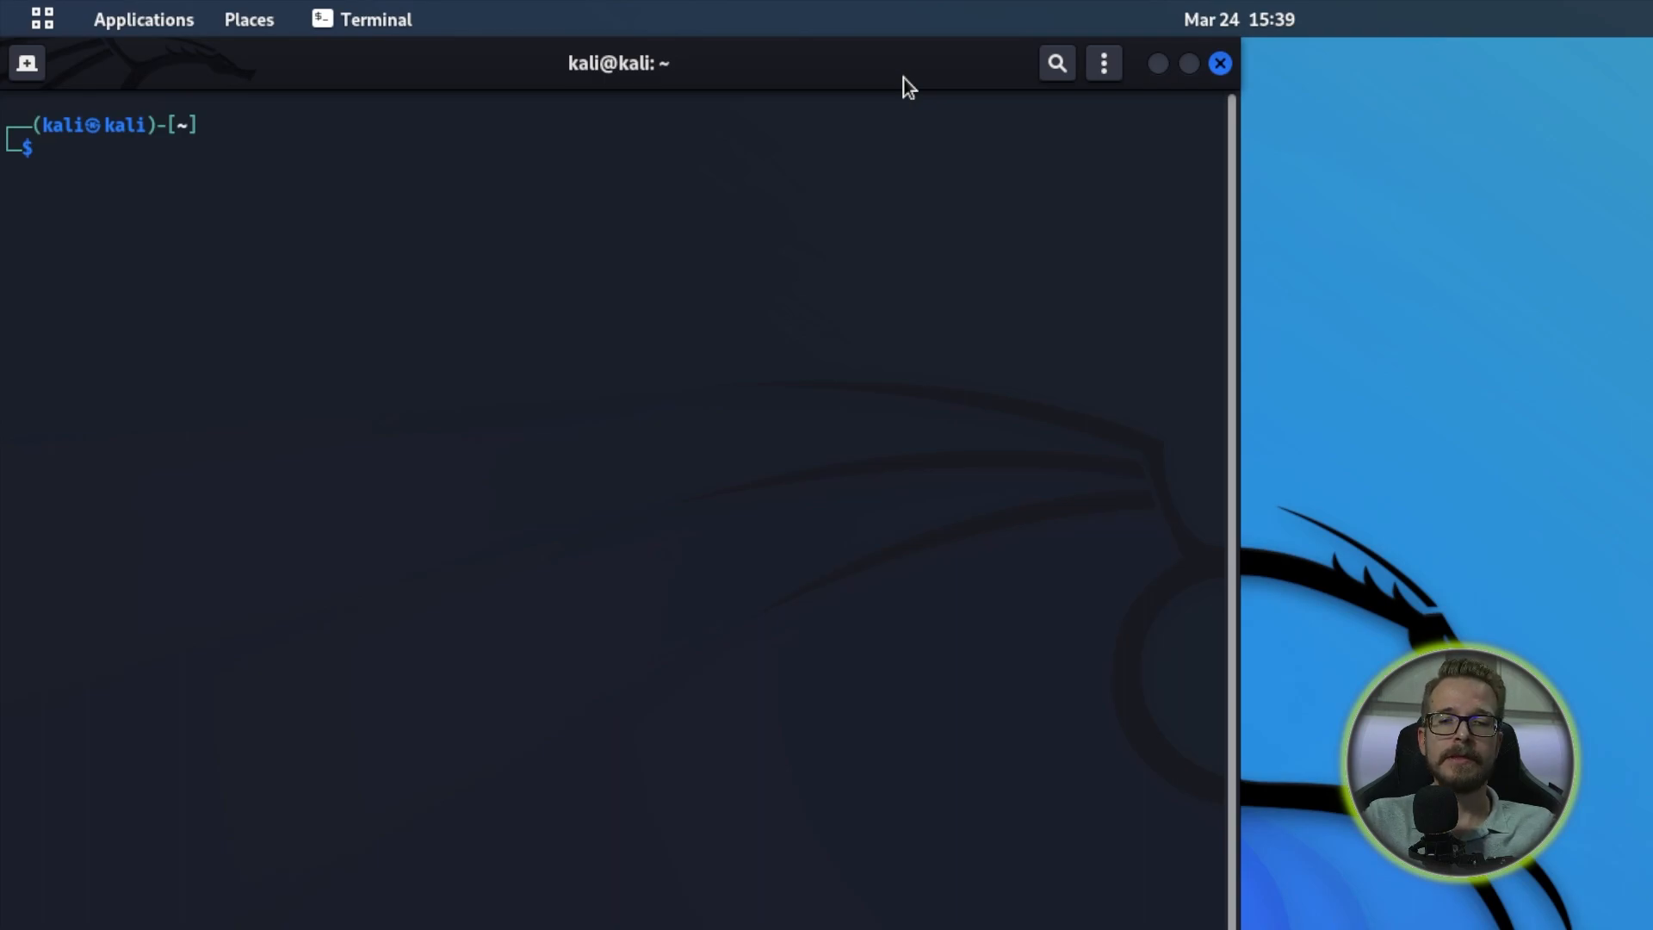
- In the Kali terminal, run "sudo traceroute -I 4.2.2.2", enter the sudo password, and examine the first two hops
text(tra)
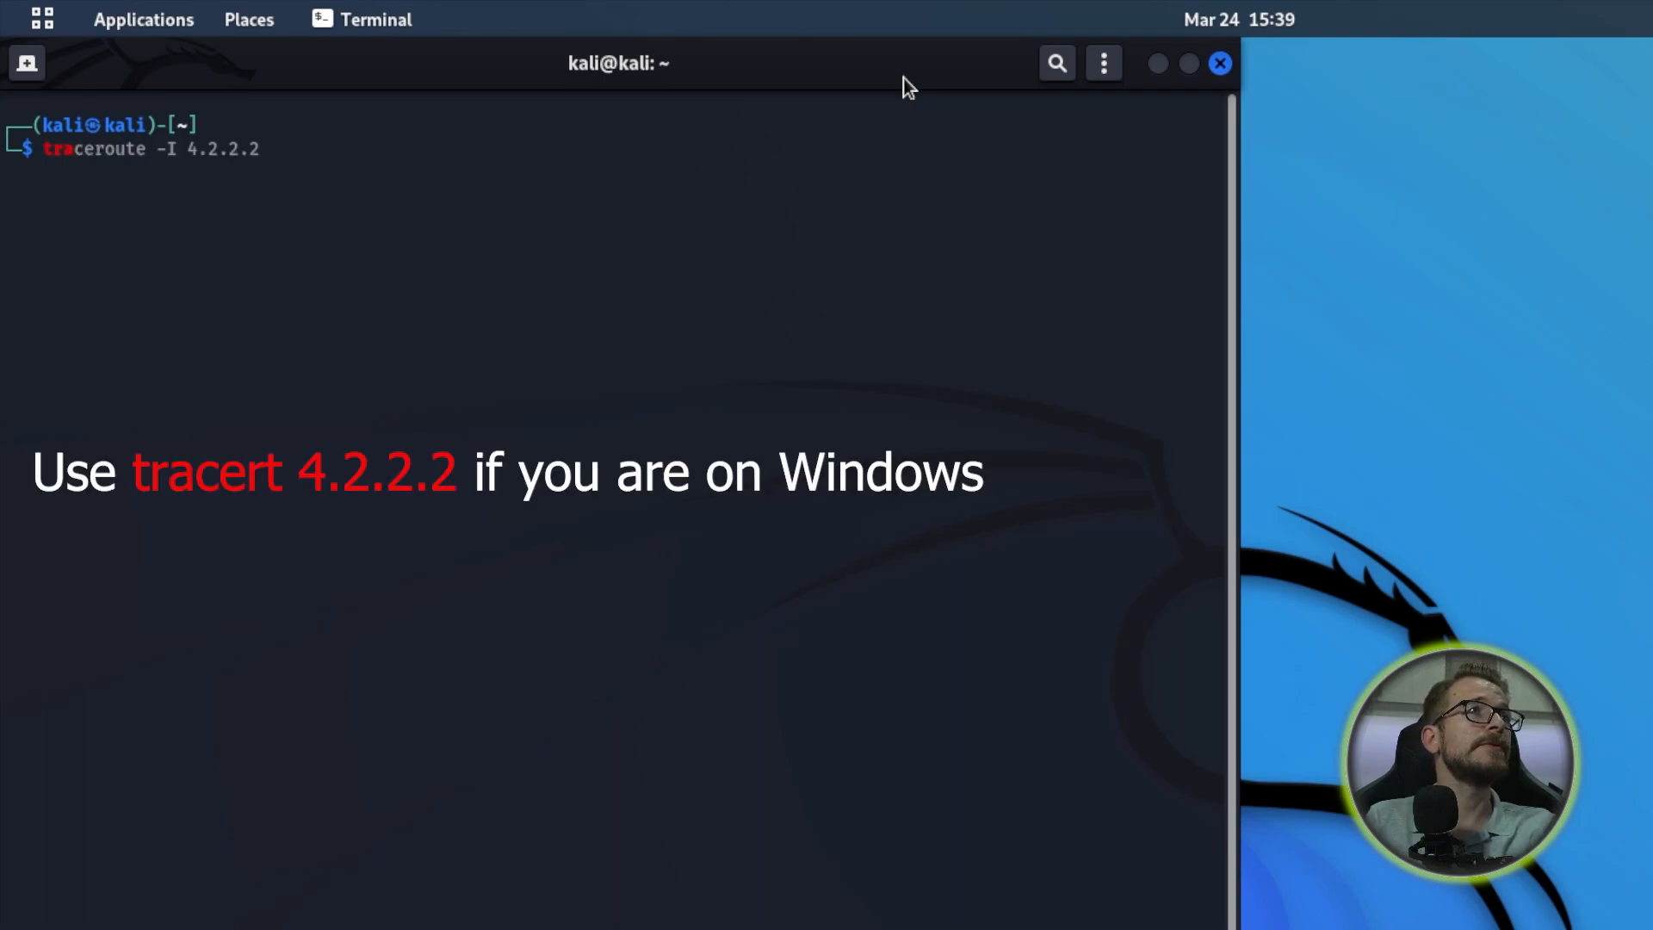
key(Right)
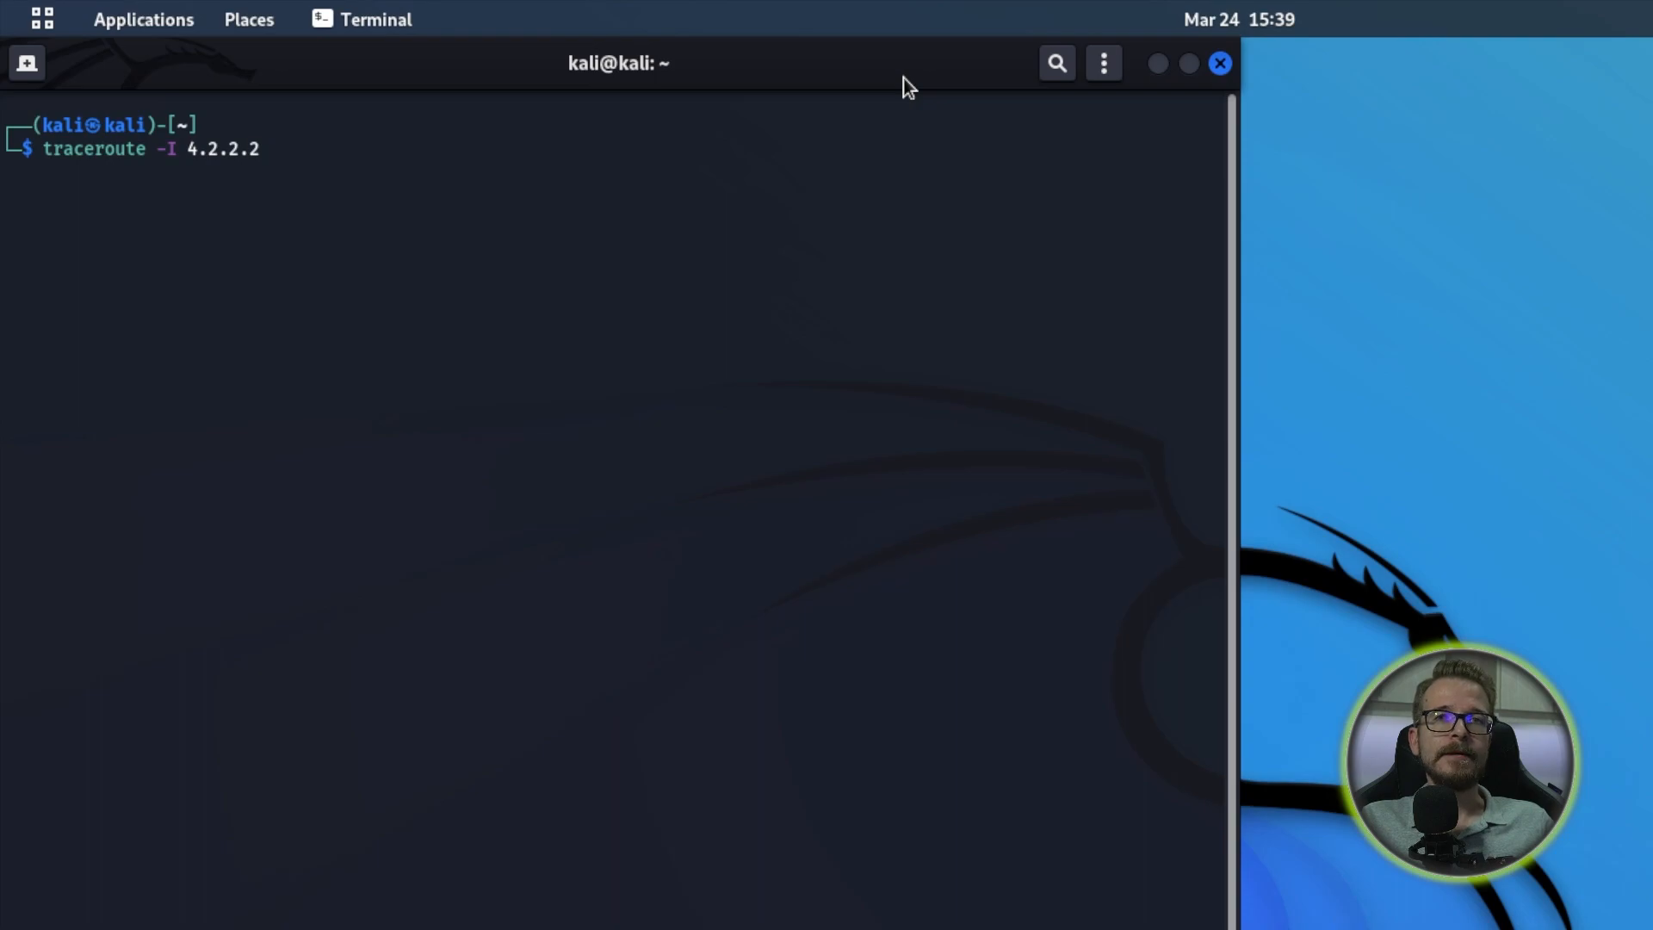
key(Home)
text(sudo)
key(End)
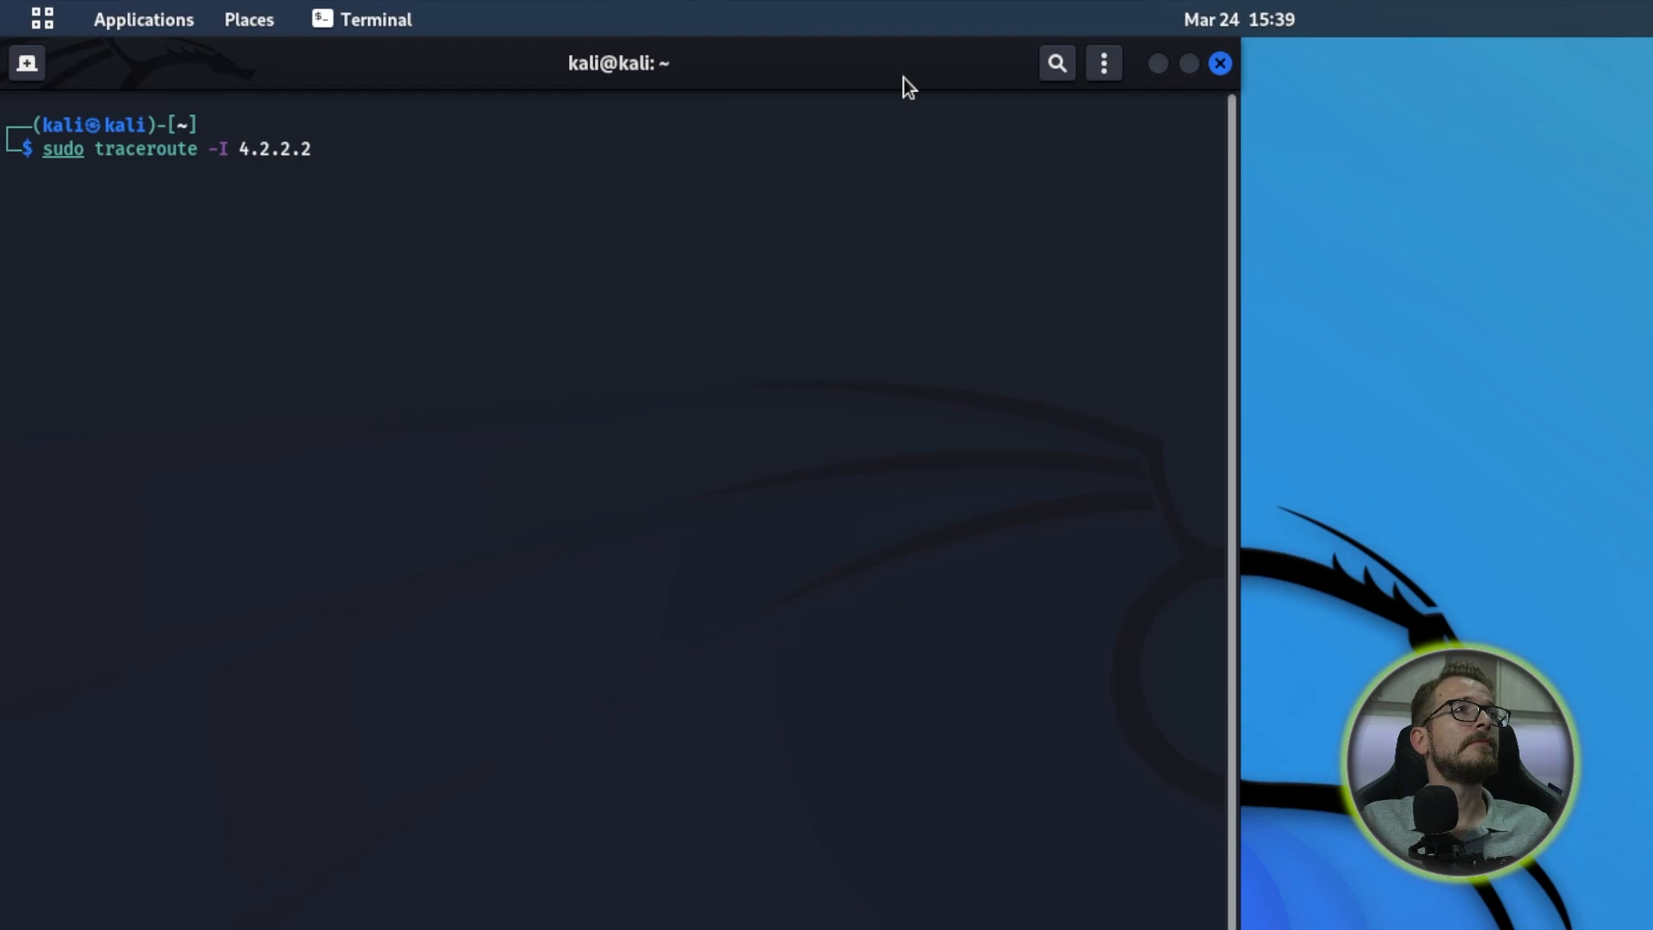
key(Return)
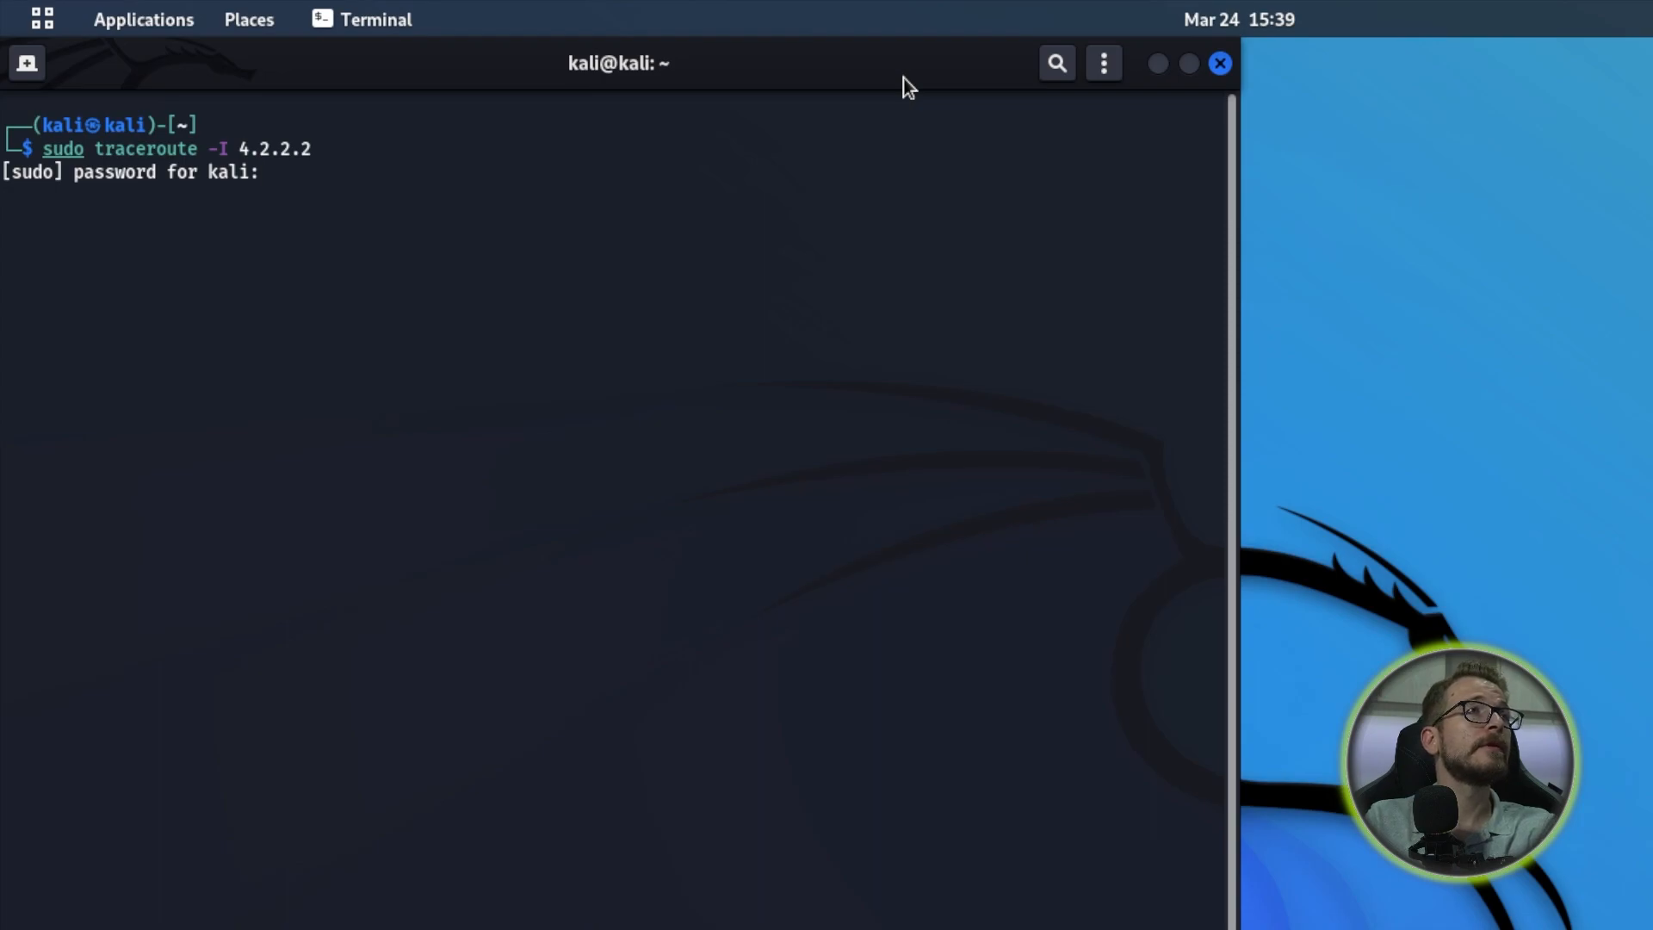
key(Return)
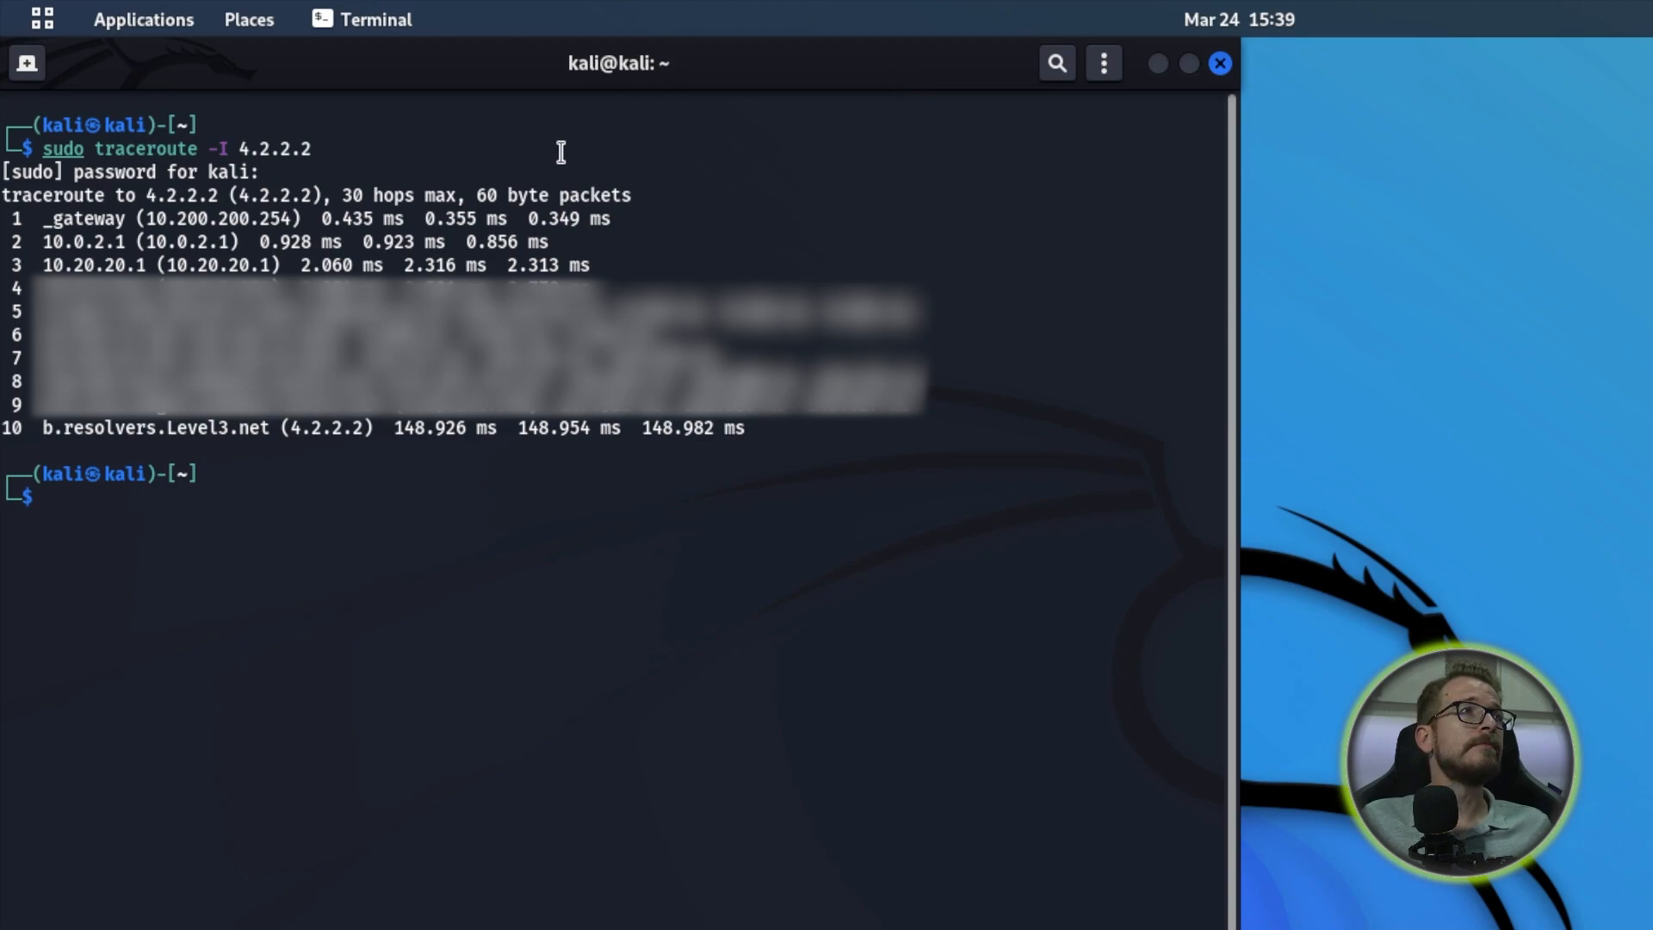
drag(47, 220, 642, 215)
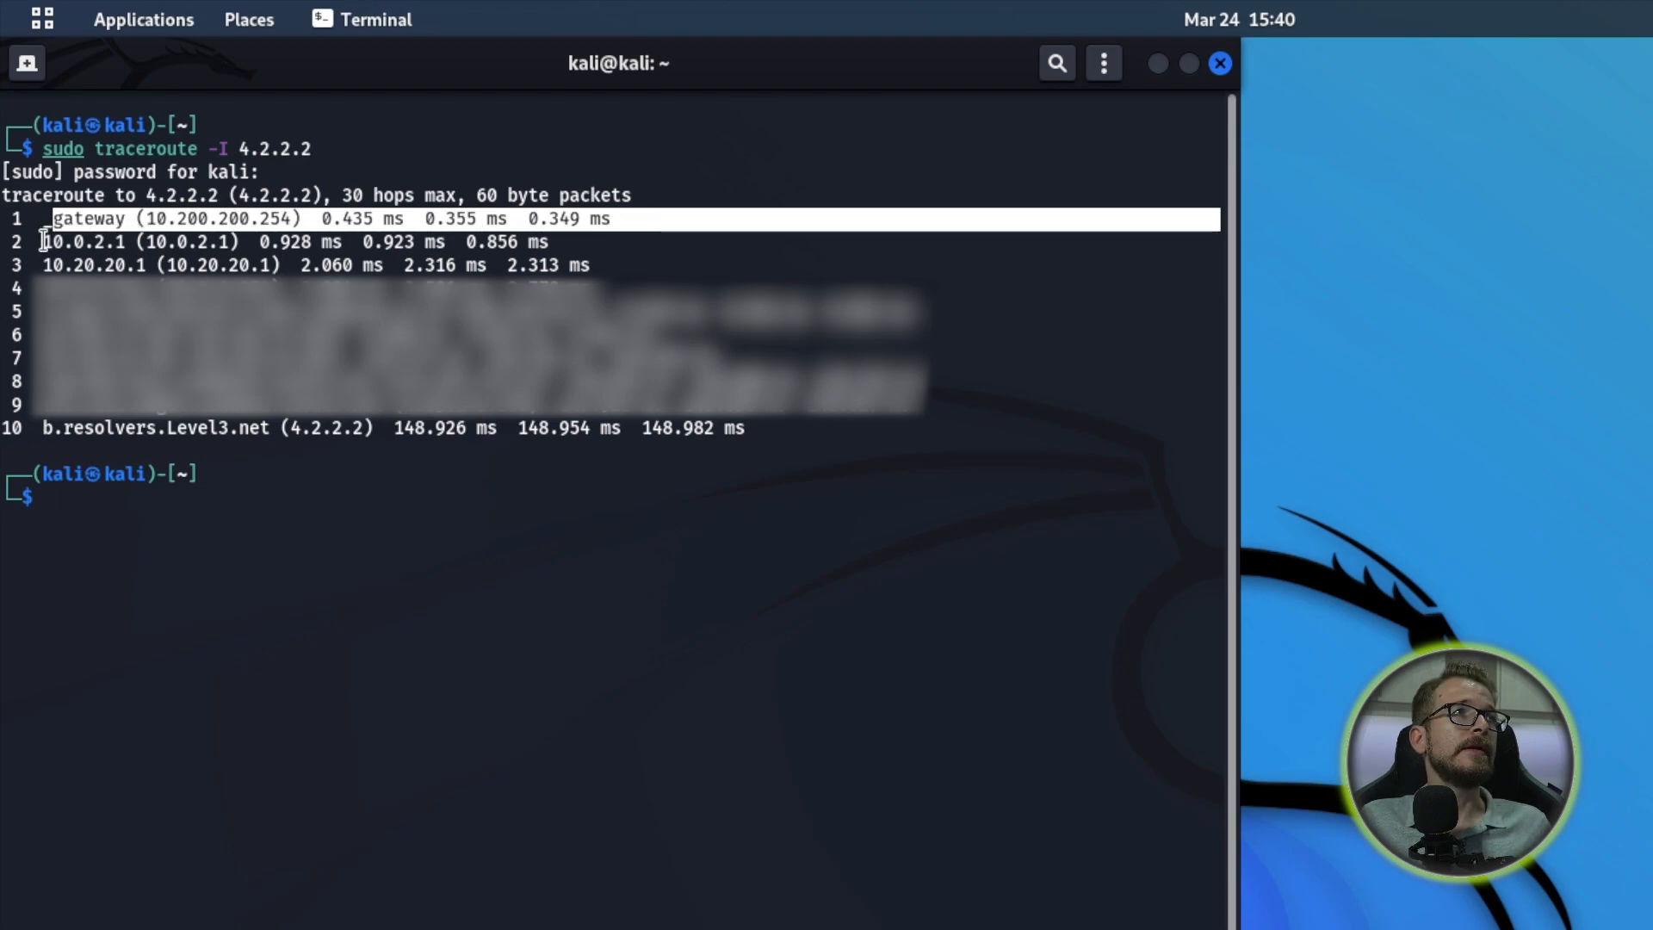
drag(43, 241, 159, 247)
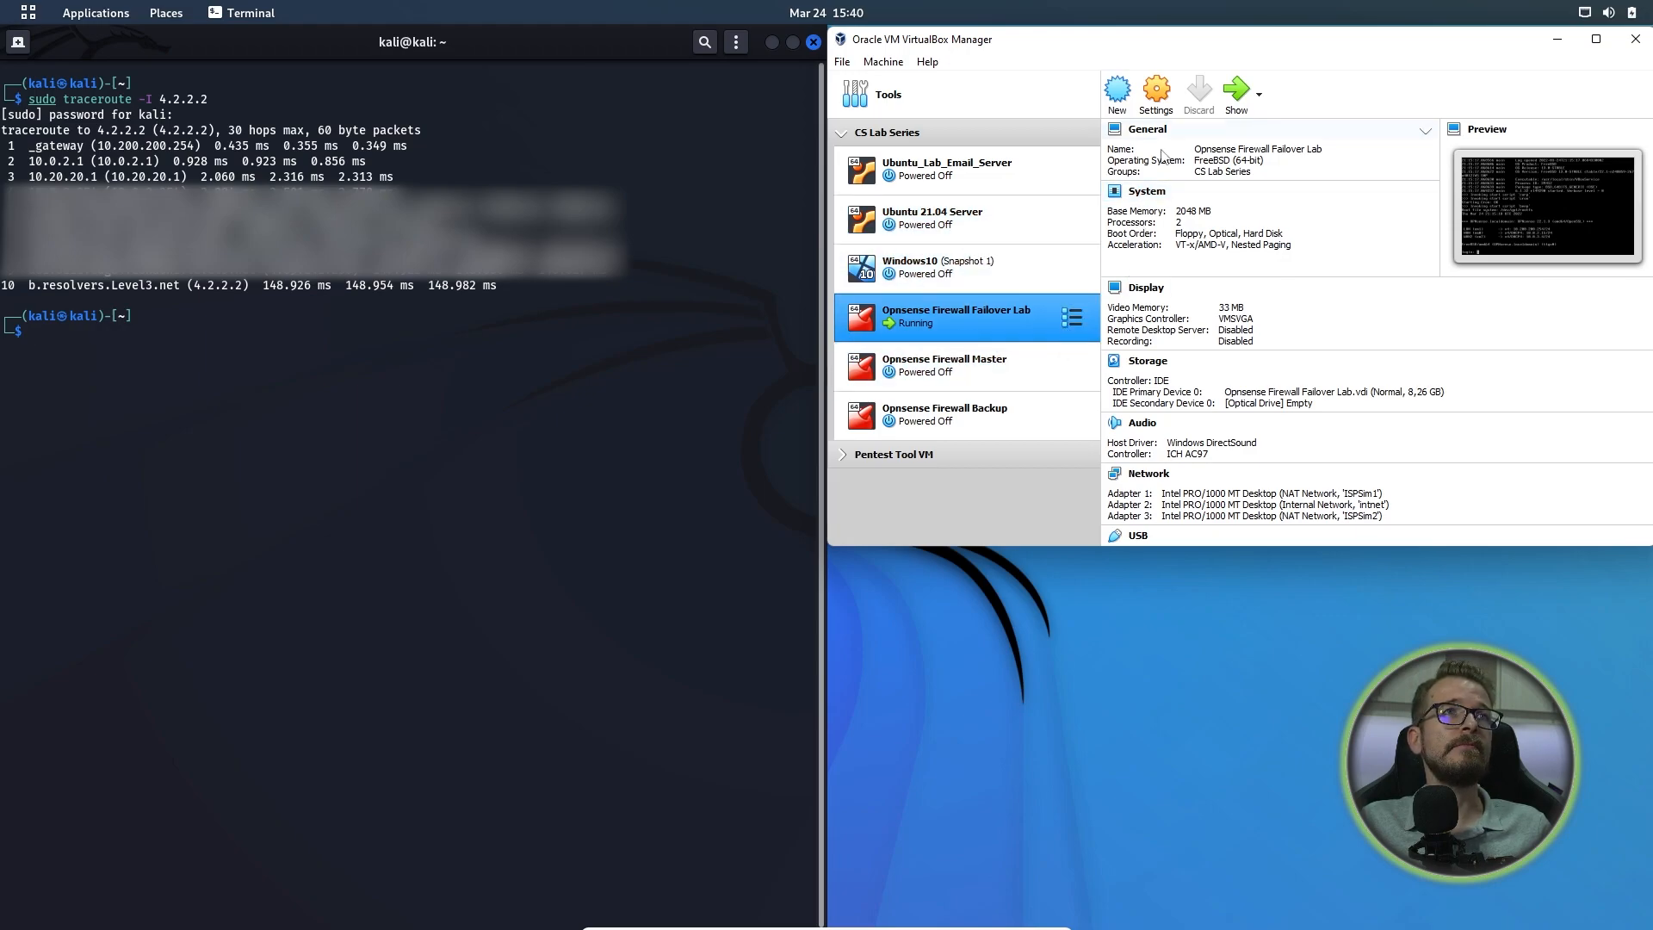
- In VirtualBox Manager, disconnect the network cable of Adapter 1 (ISPSim1) on the Opnsense Firewall Failover Lab machine and apply the settings
click(1158, 96)
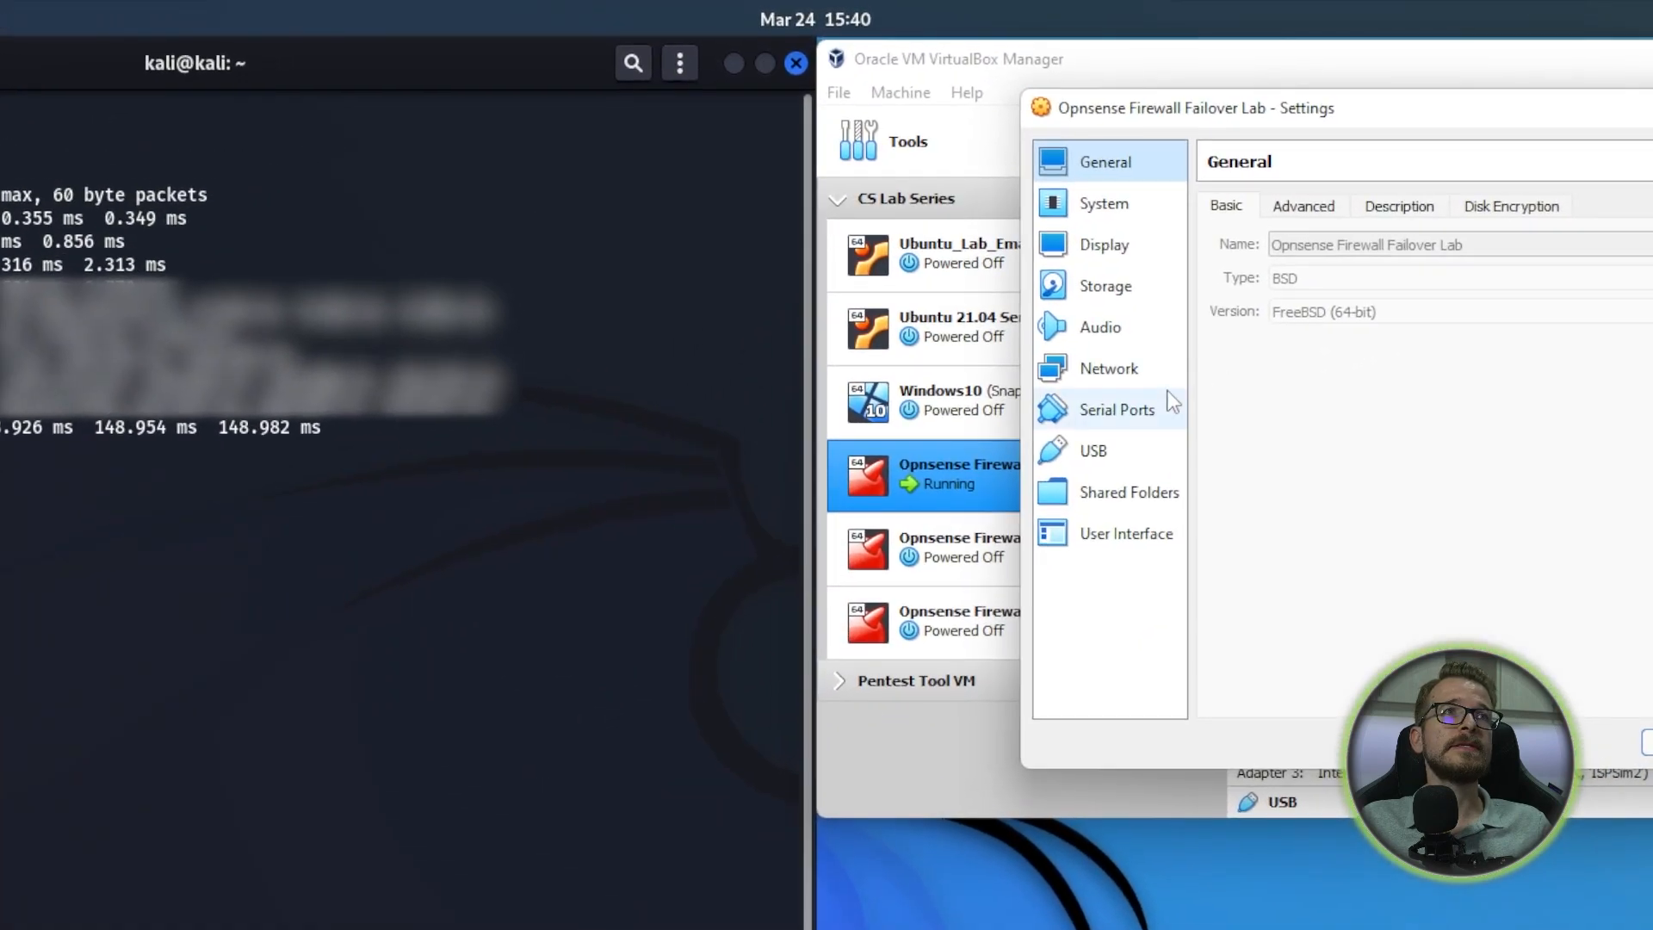
click(1106, 372)
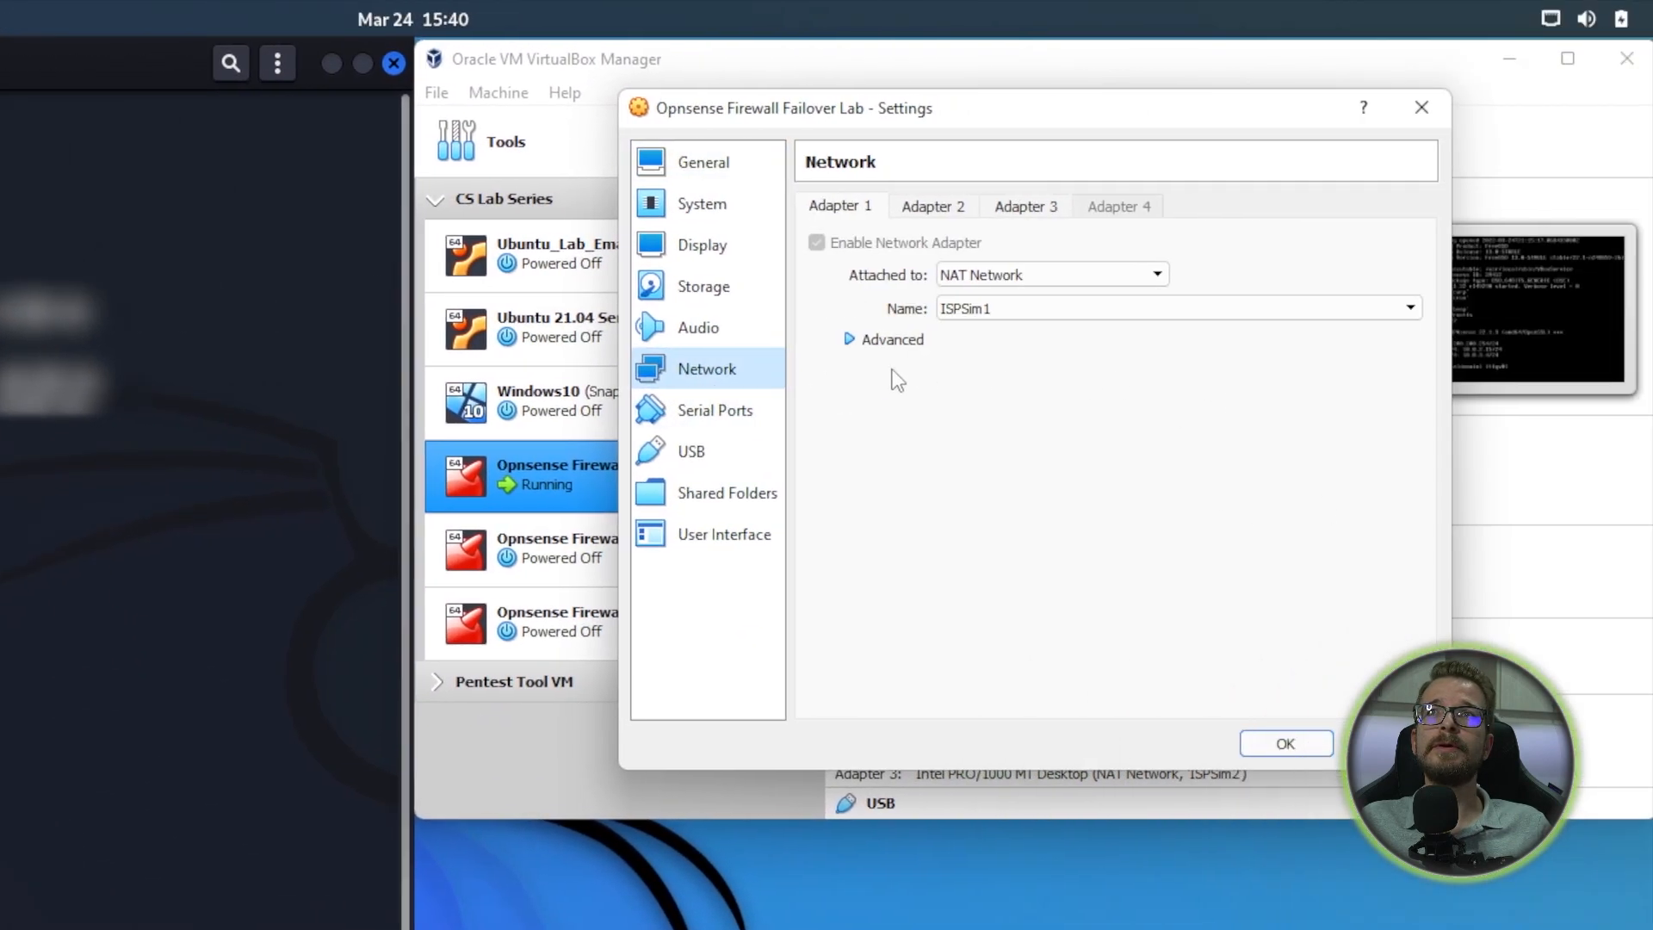
click(850, 339)
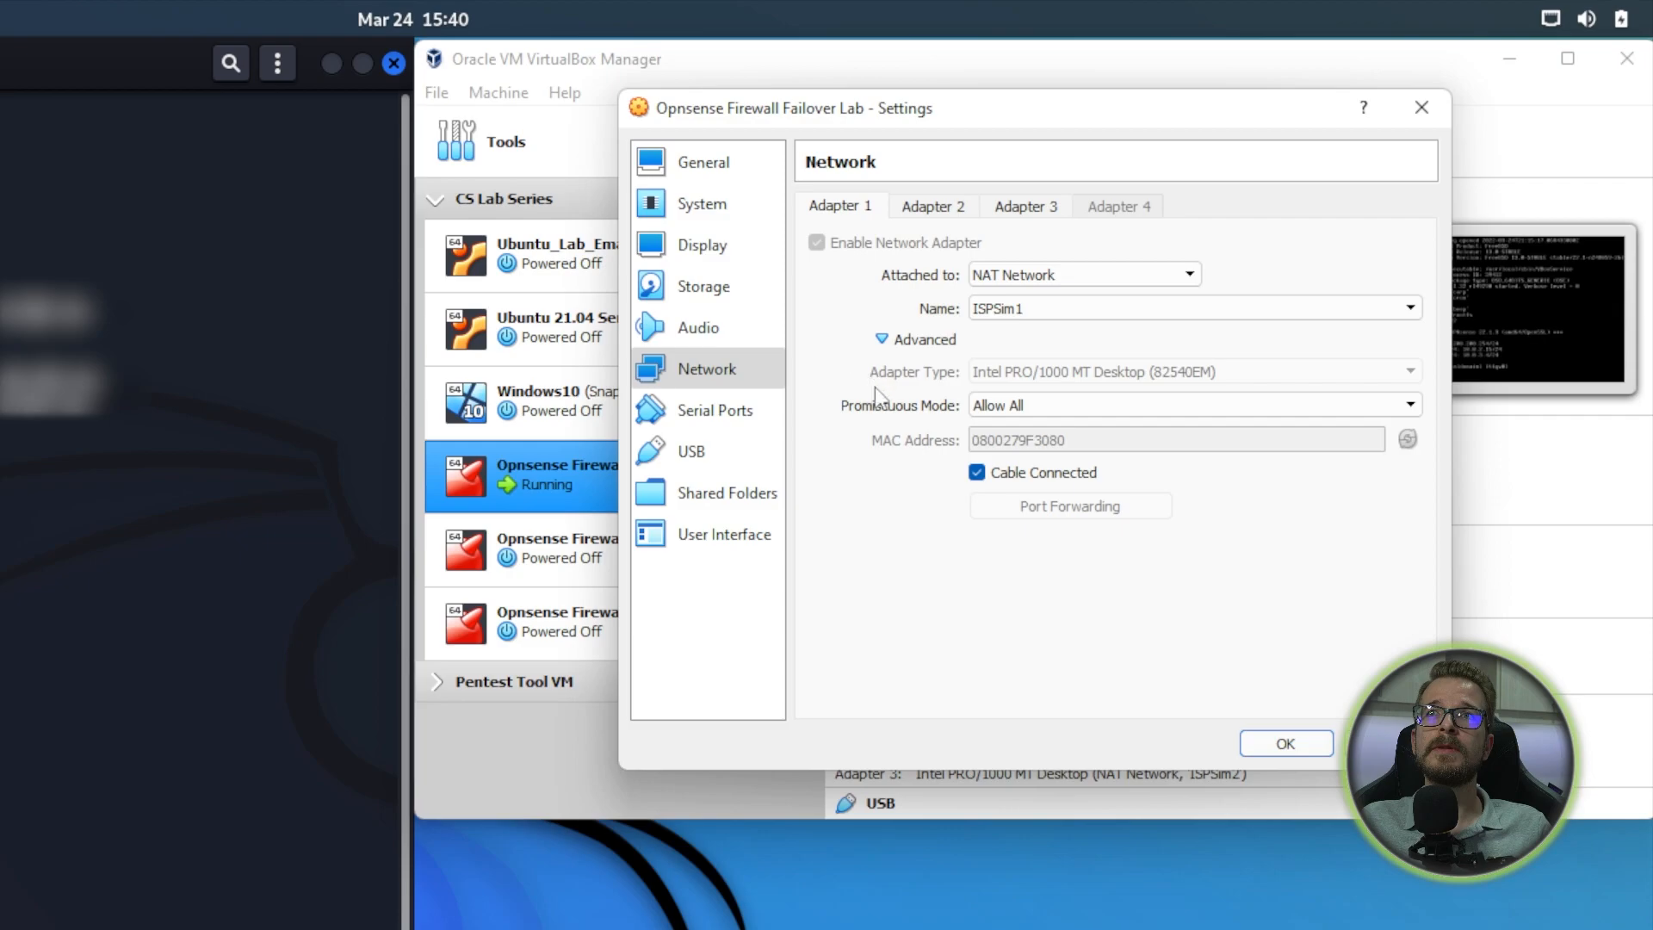
click(977, 472)
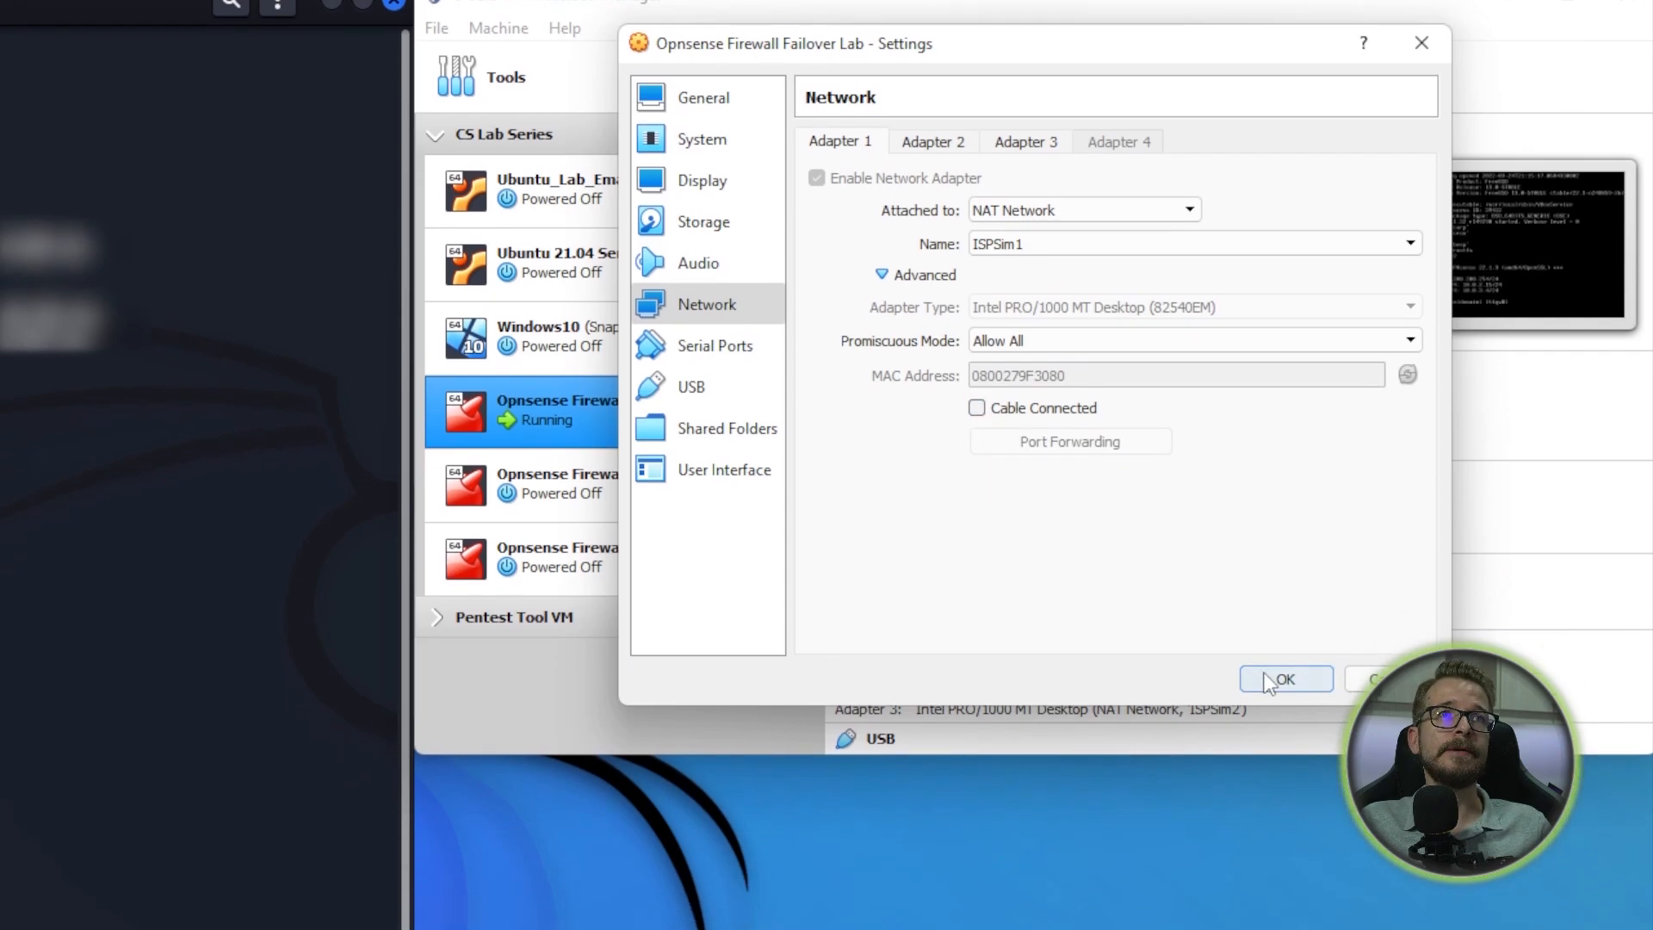
click(1276, 745)
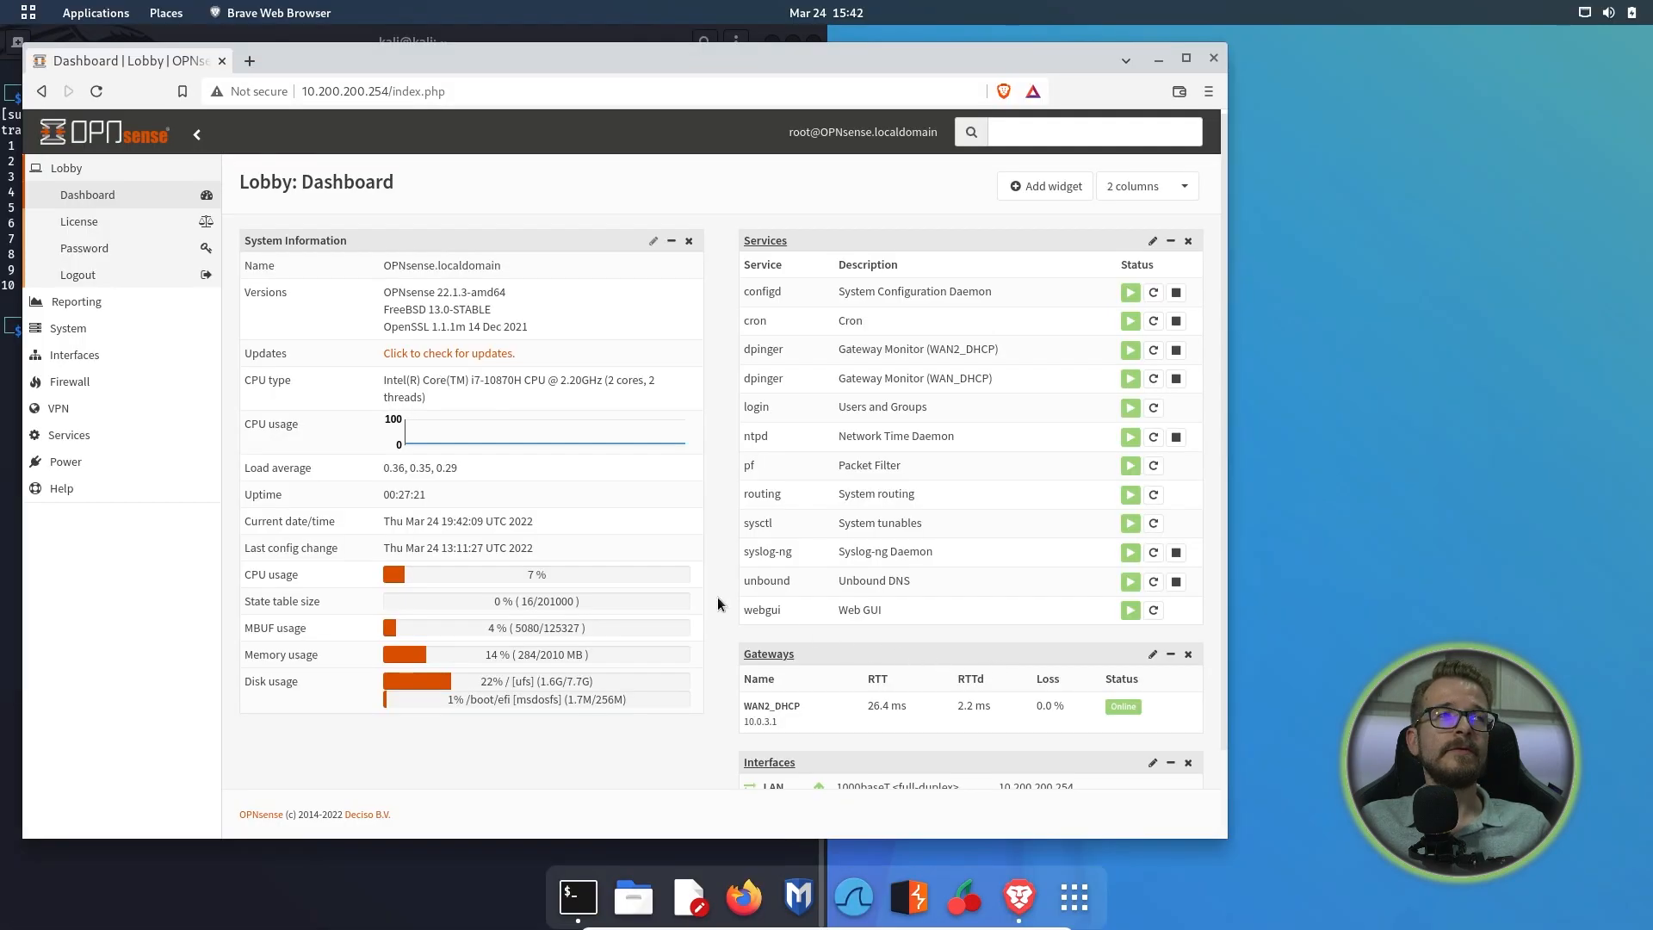
- In the OPNsense web interface in Brave, open the single gateways list to check the status of both WAN gateways
click(89, 326)
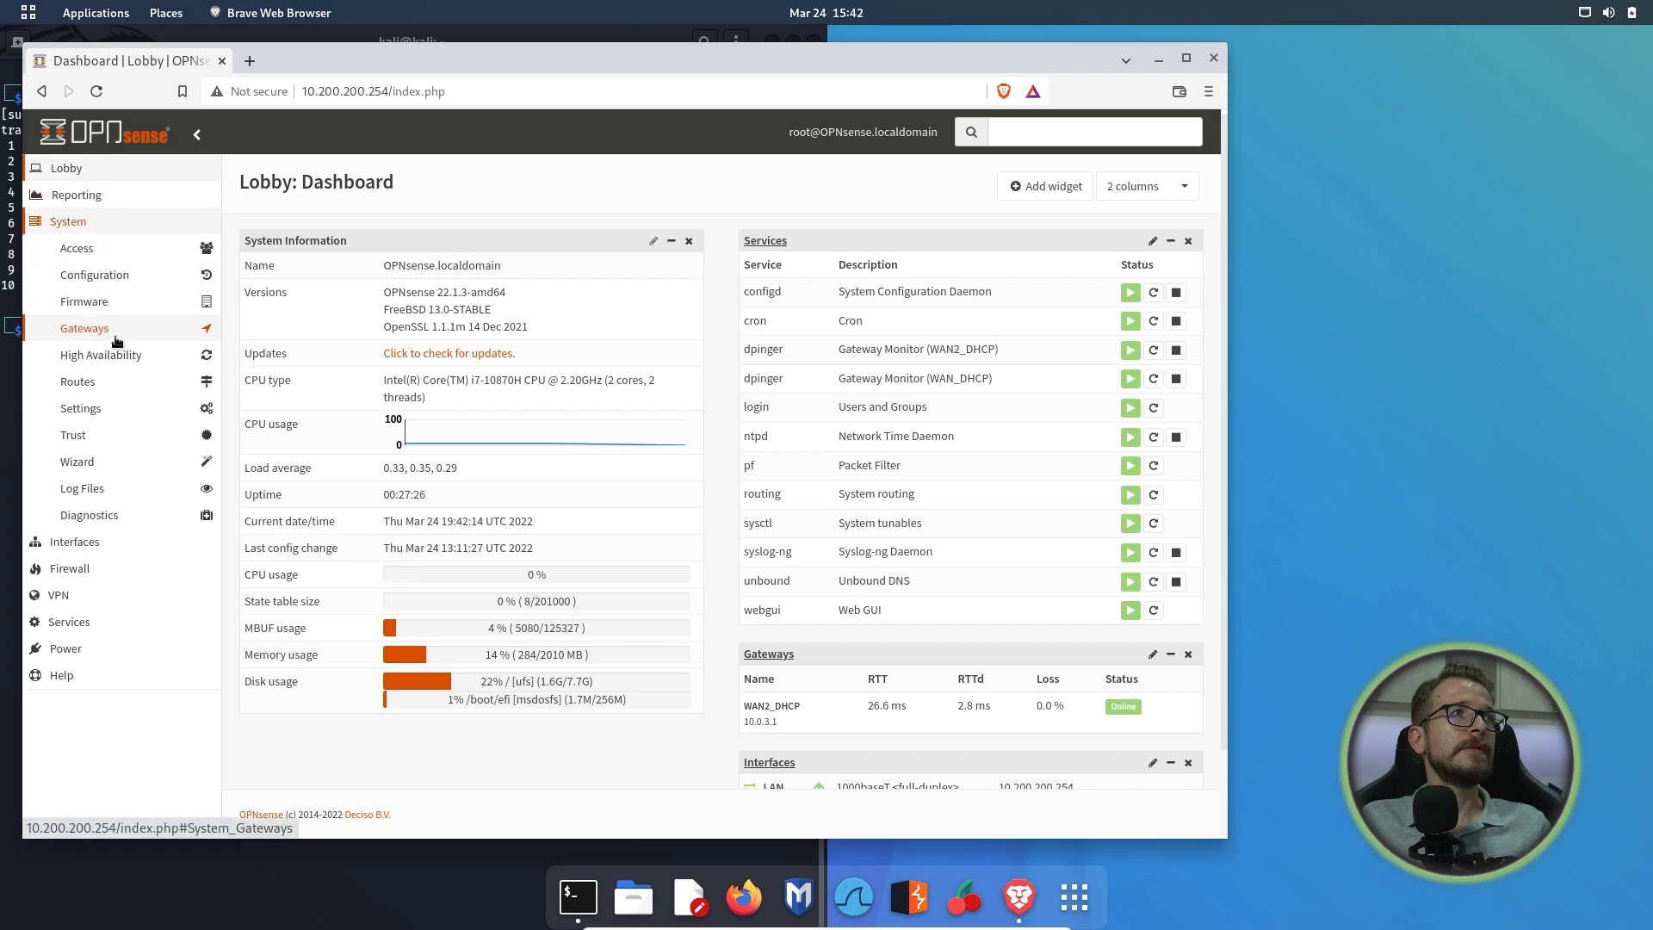
click(115, 336)
click(86, 357)
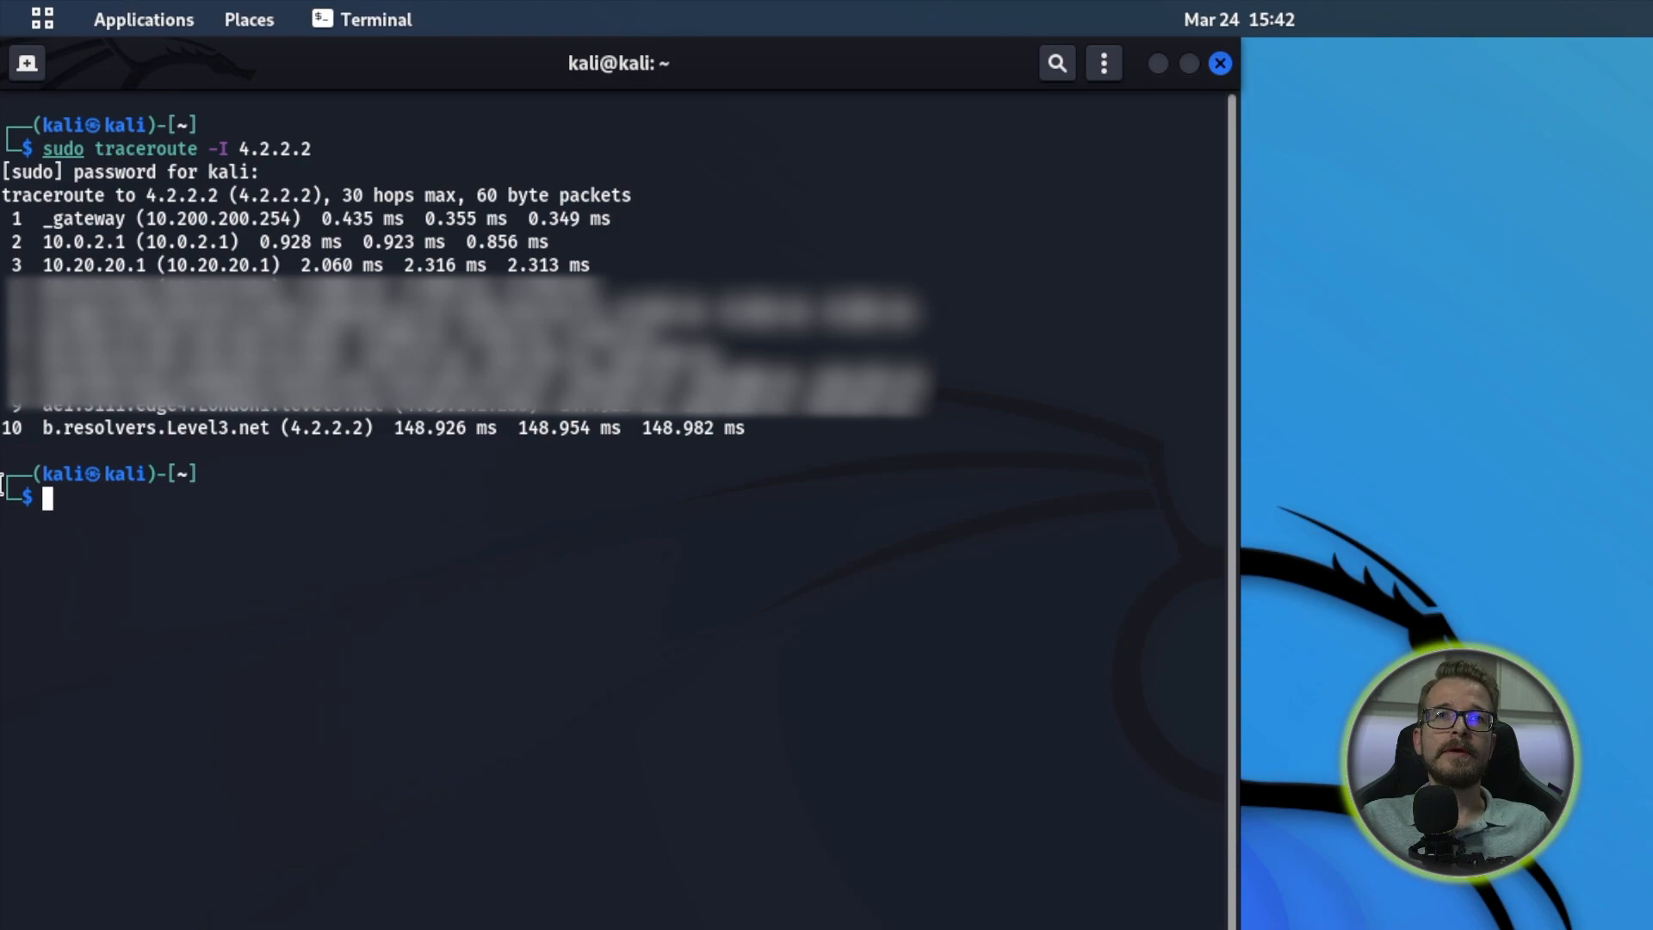
- In the Kali terminal, rerun "sudo traceroute -I 4.2.2.2" and examine the first two hops of the new route
key(Up)
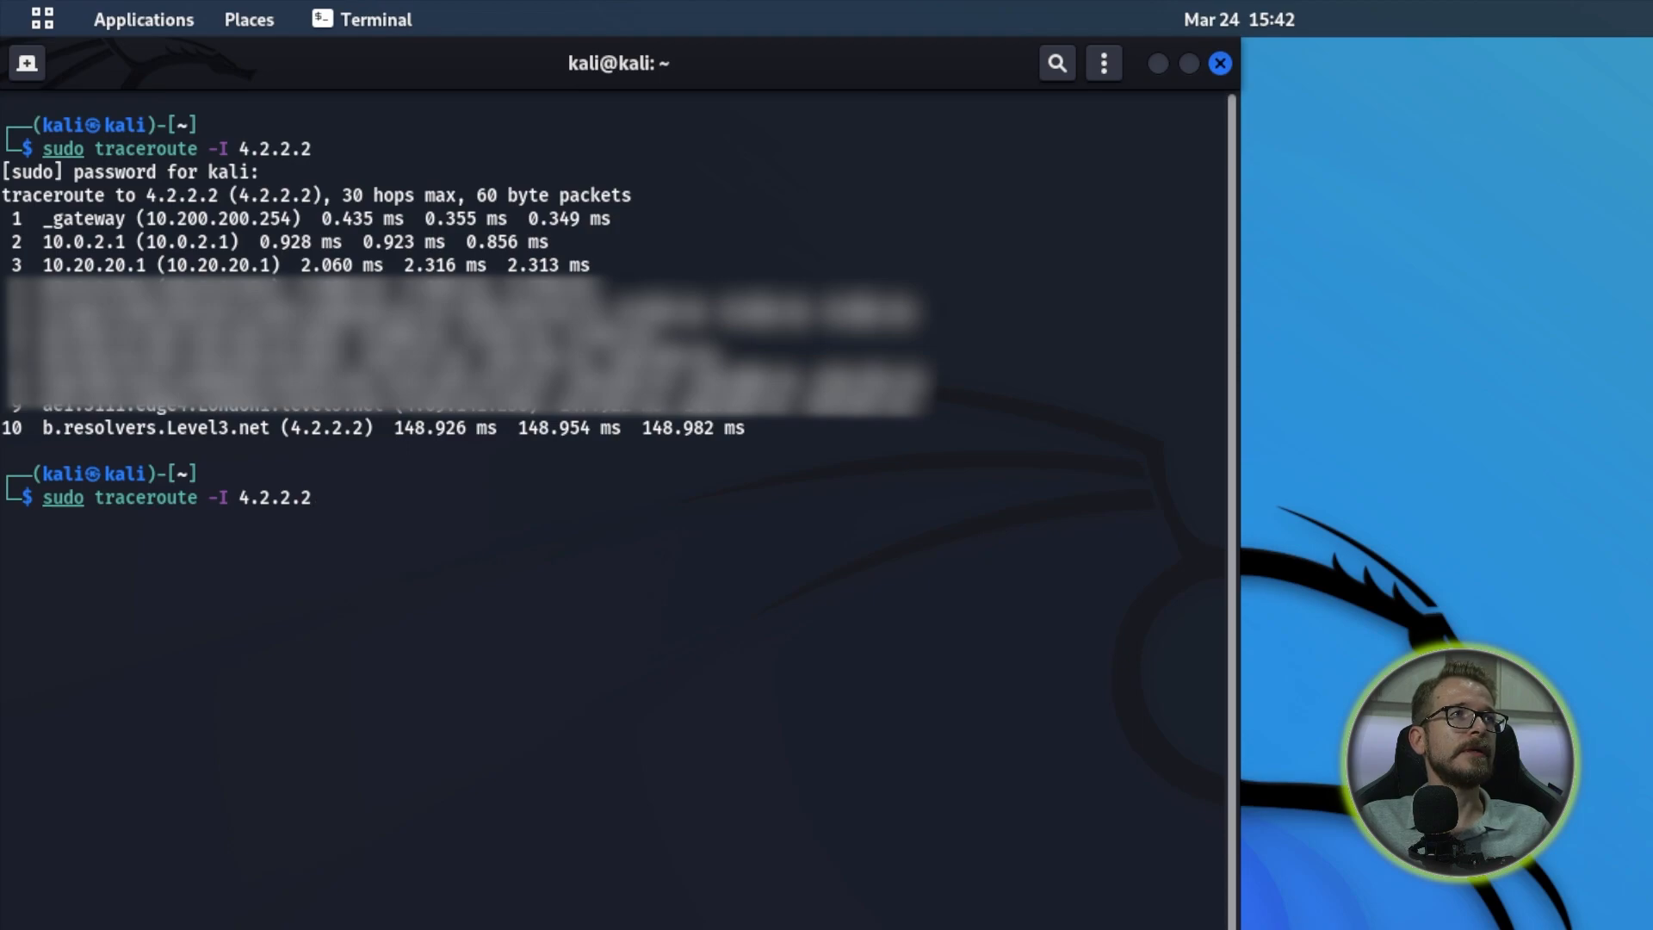
key(Return)
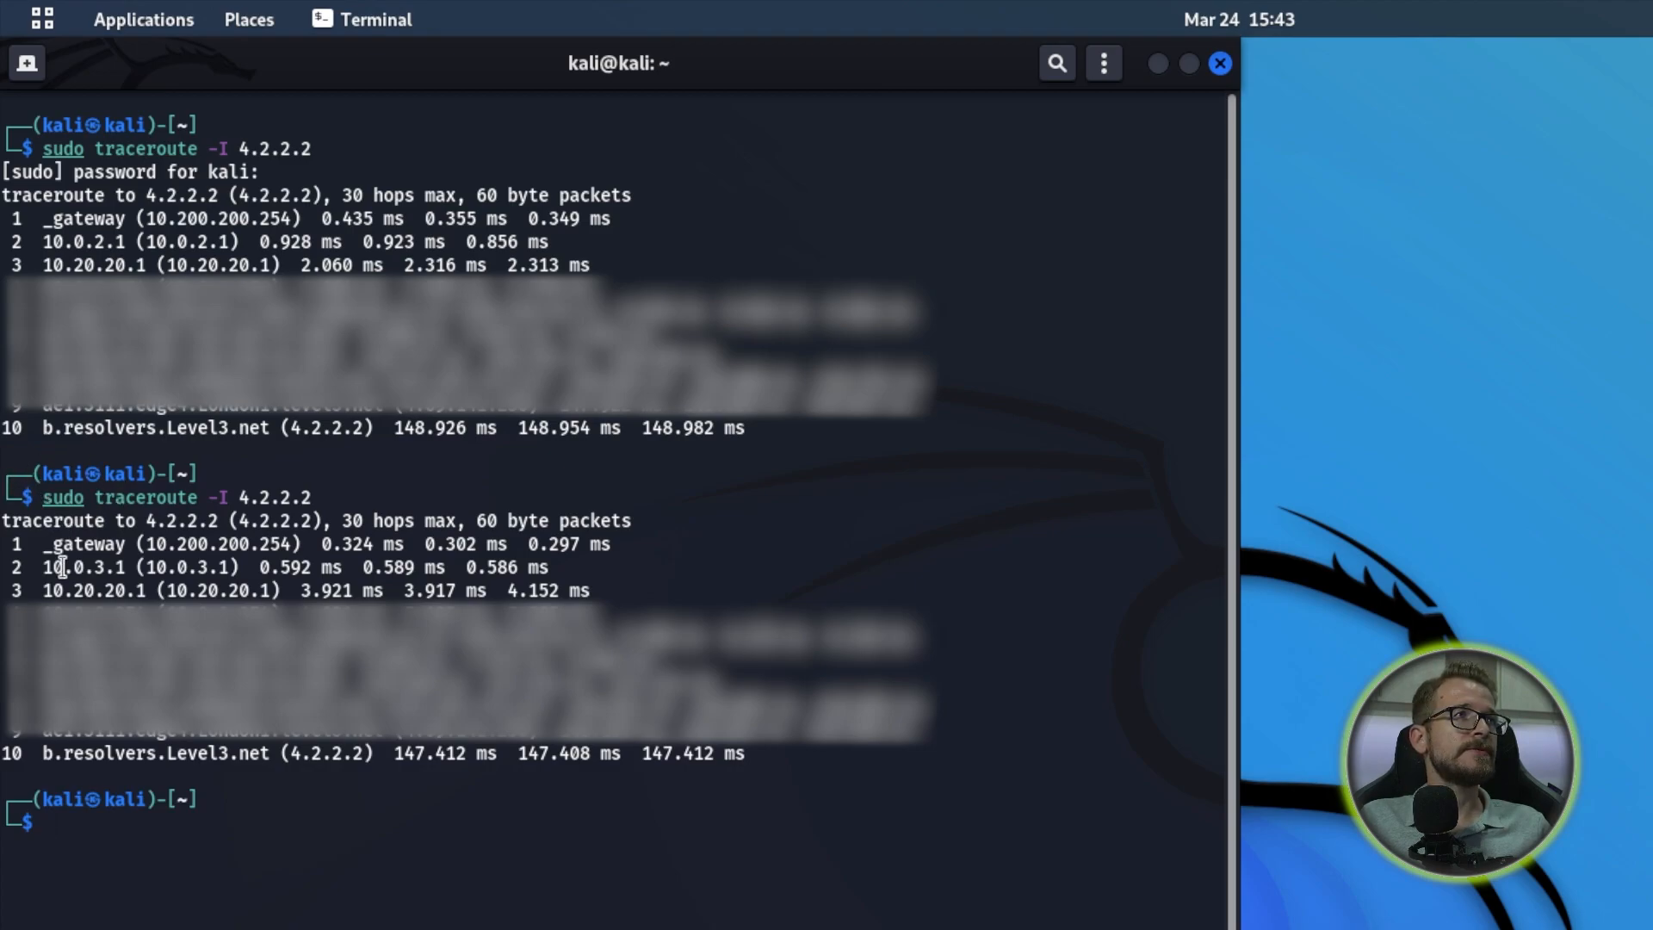
drag(39, 552, 626, 544)
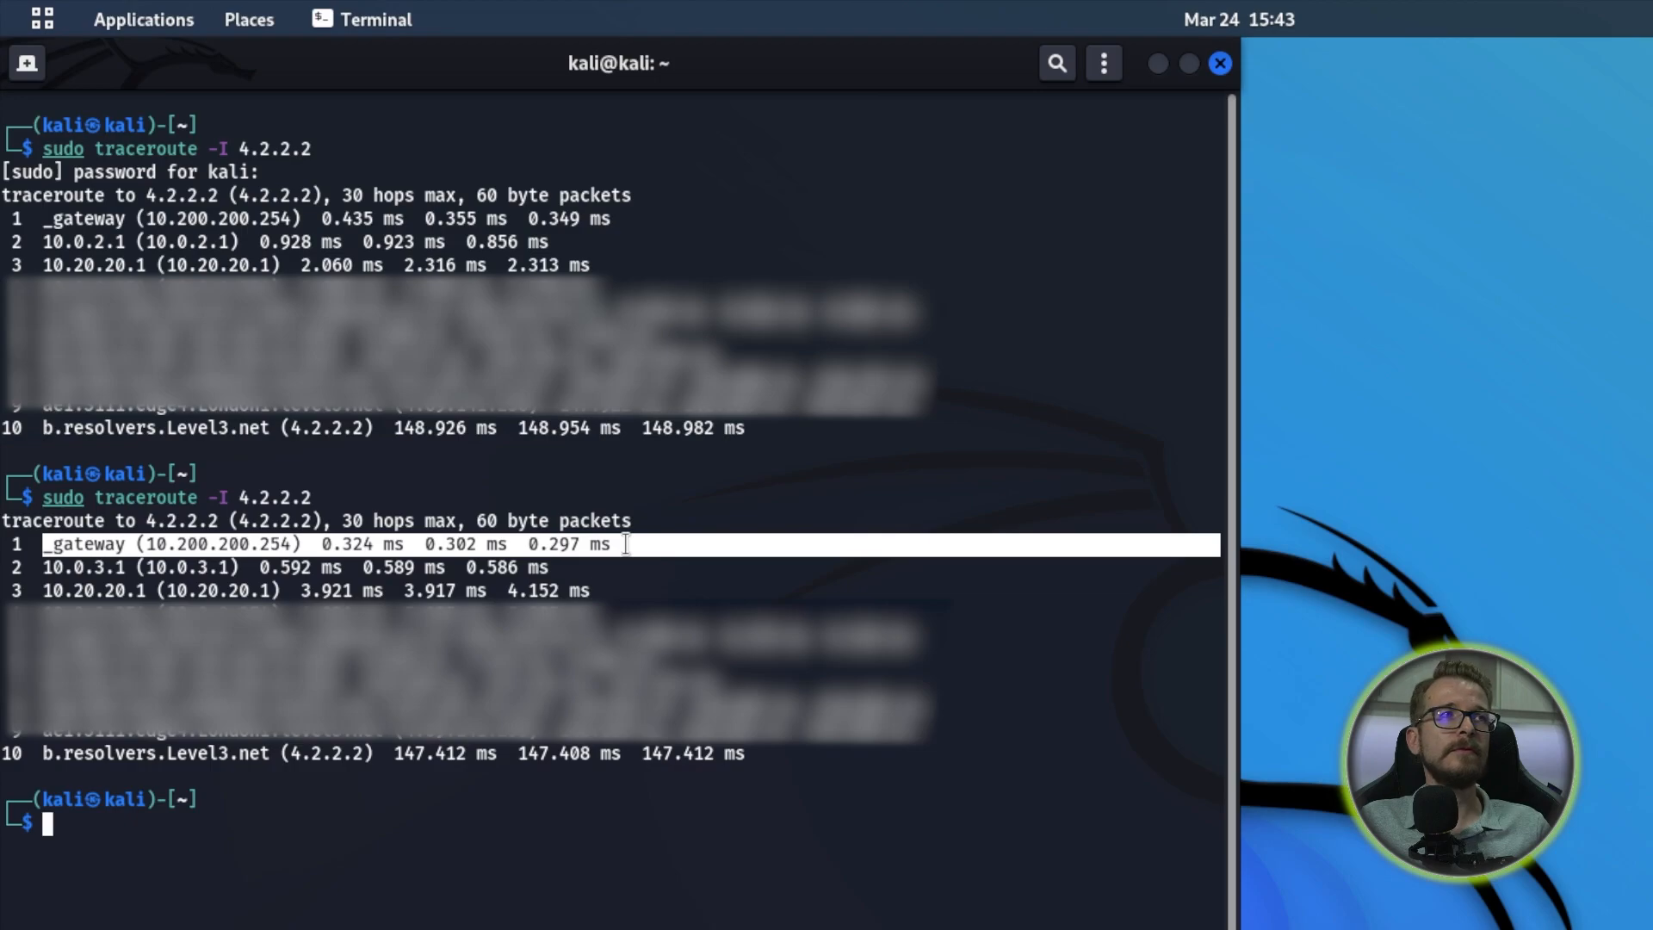
drag(43, 568, 132, 567)
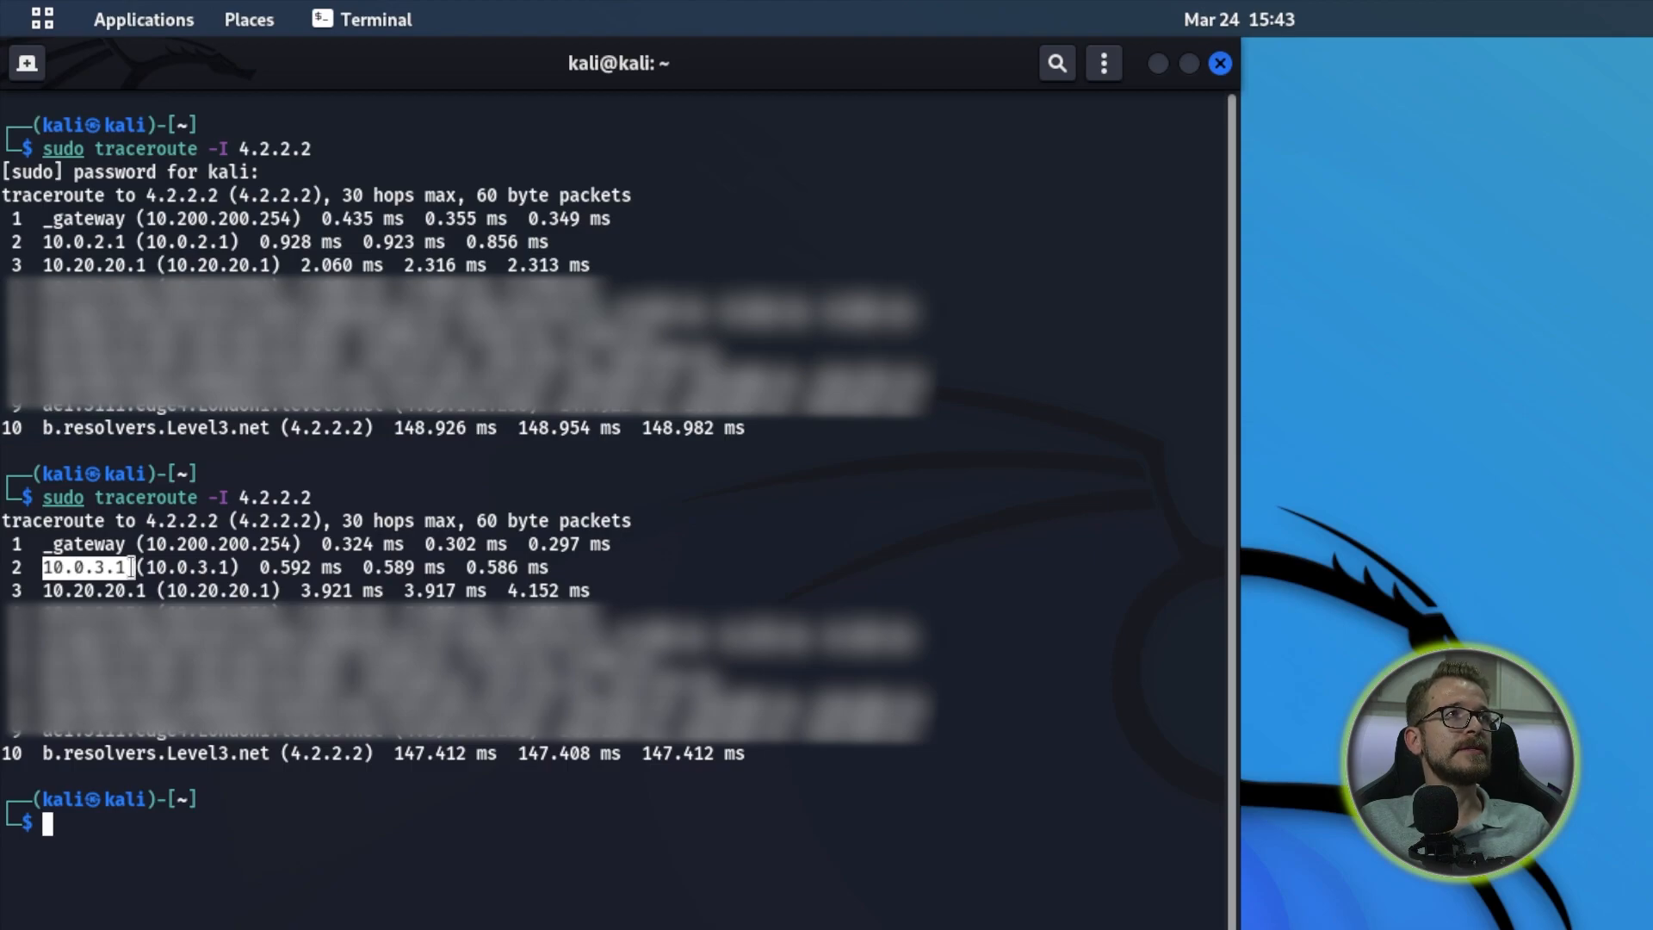